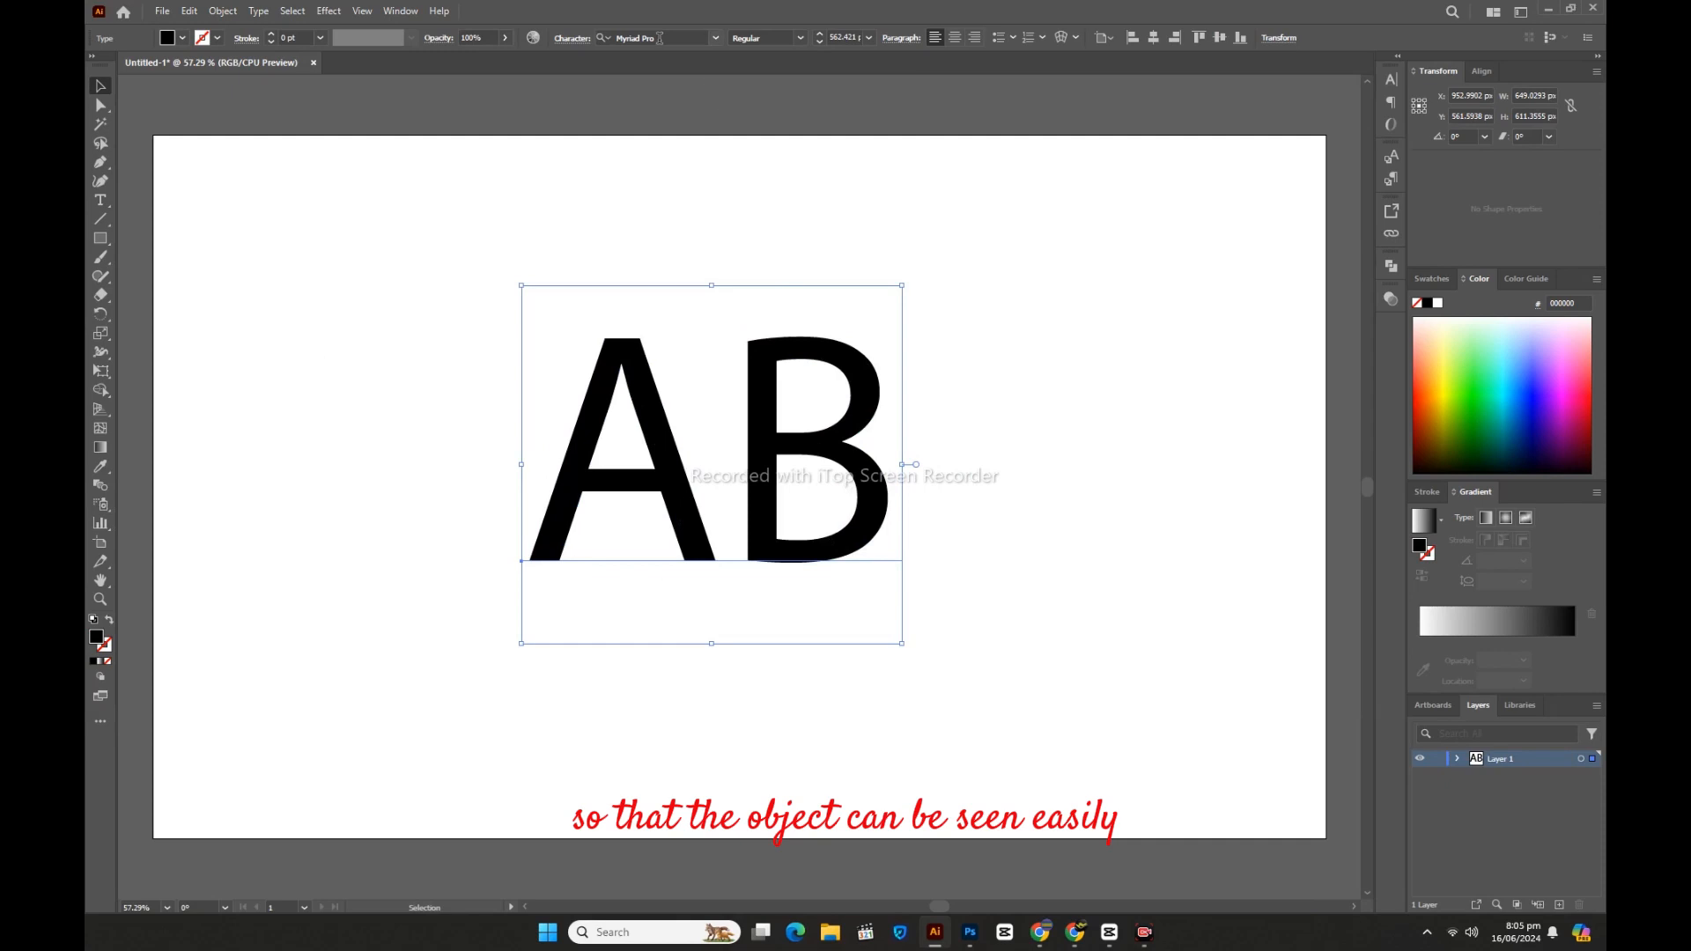
Step: Change the font of the AB text to Moshka
click(658, 38)
key(Up)
key(Up)
key(Up)
key(Up)
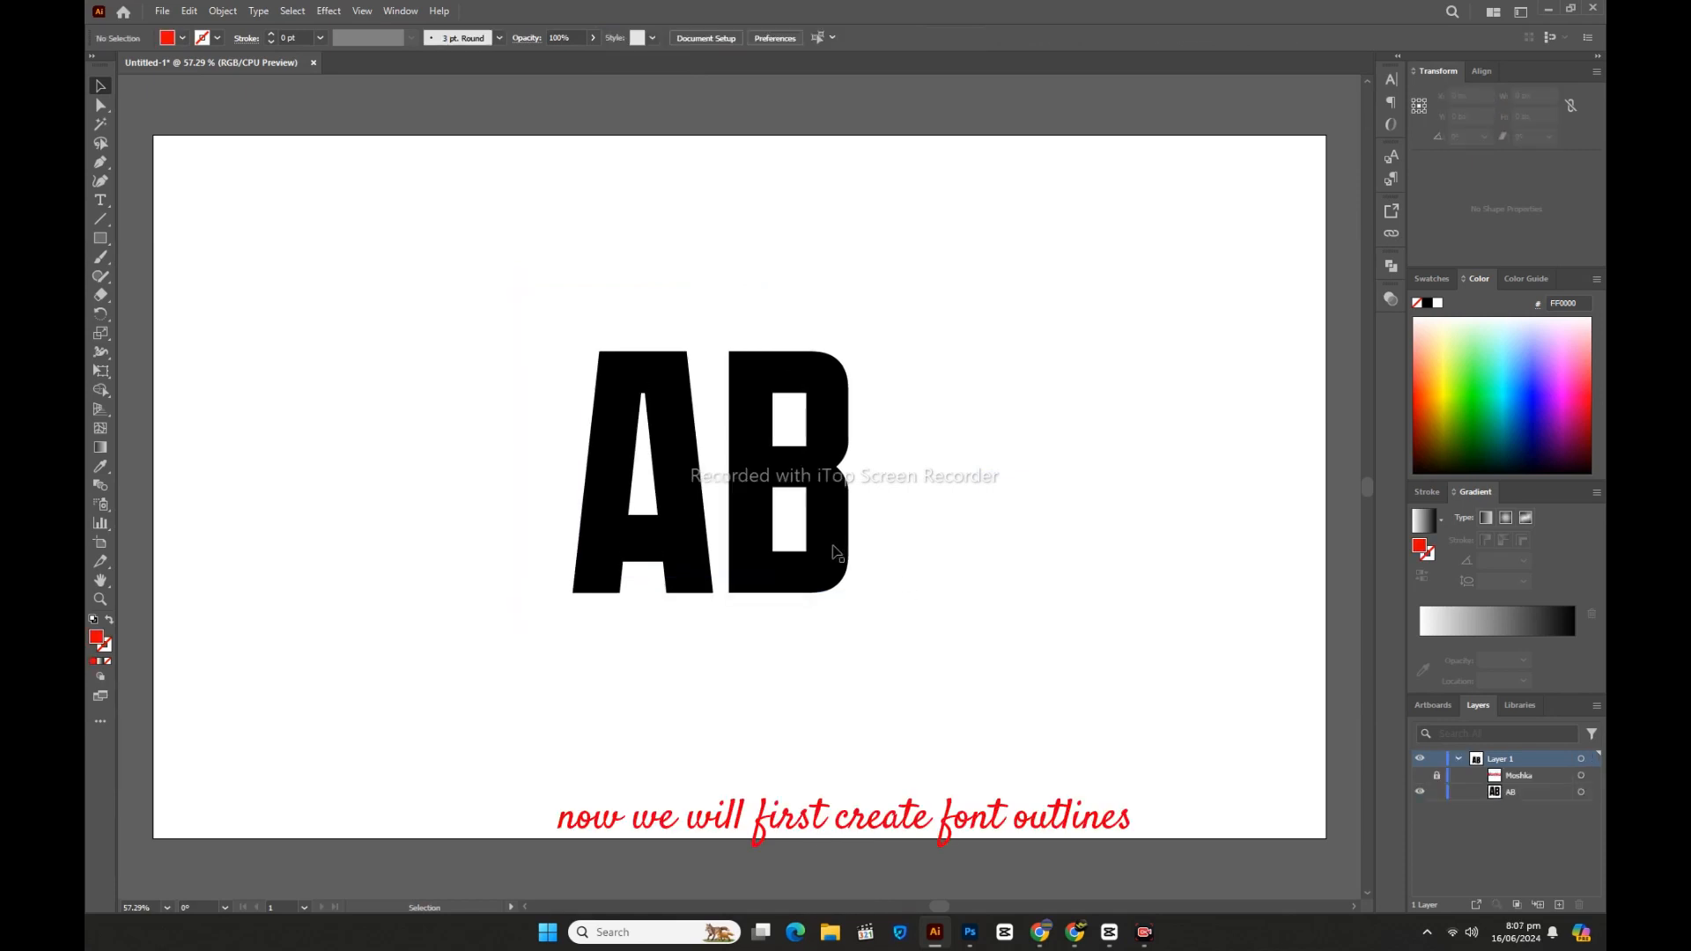
Step: Convert the AB text to outlines and ungroup it into separate letter shapes
click(832, 550)
right_click(835, 551)
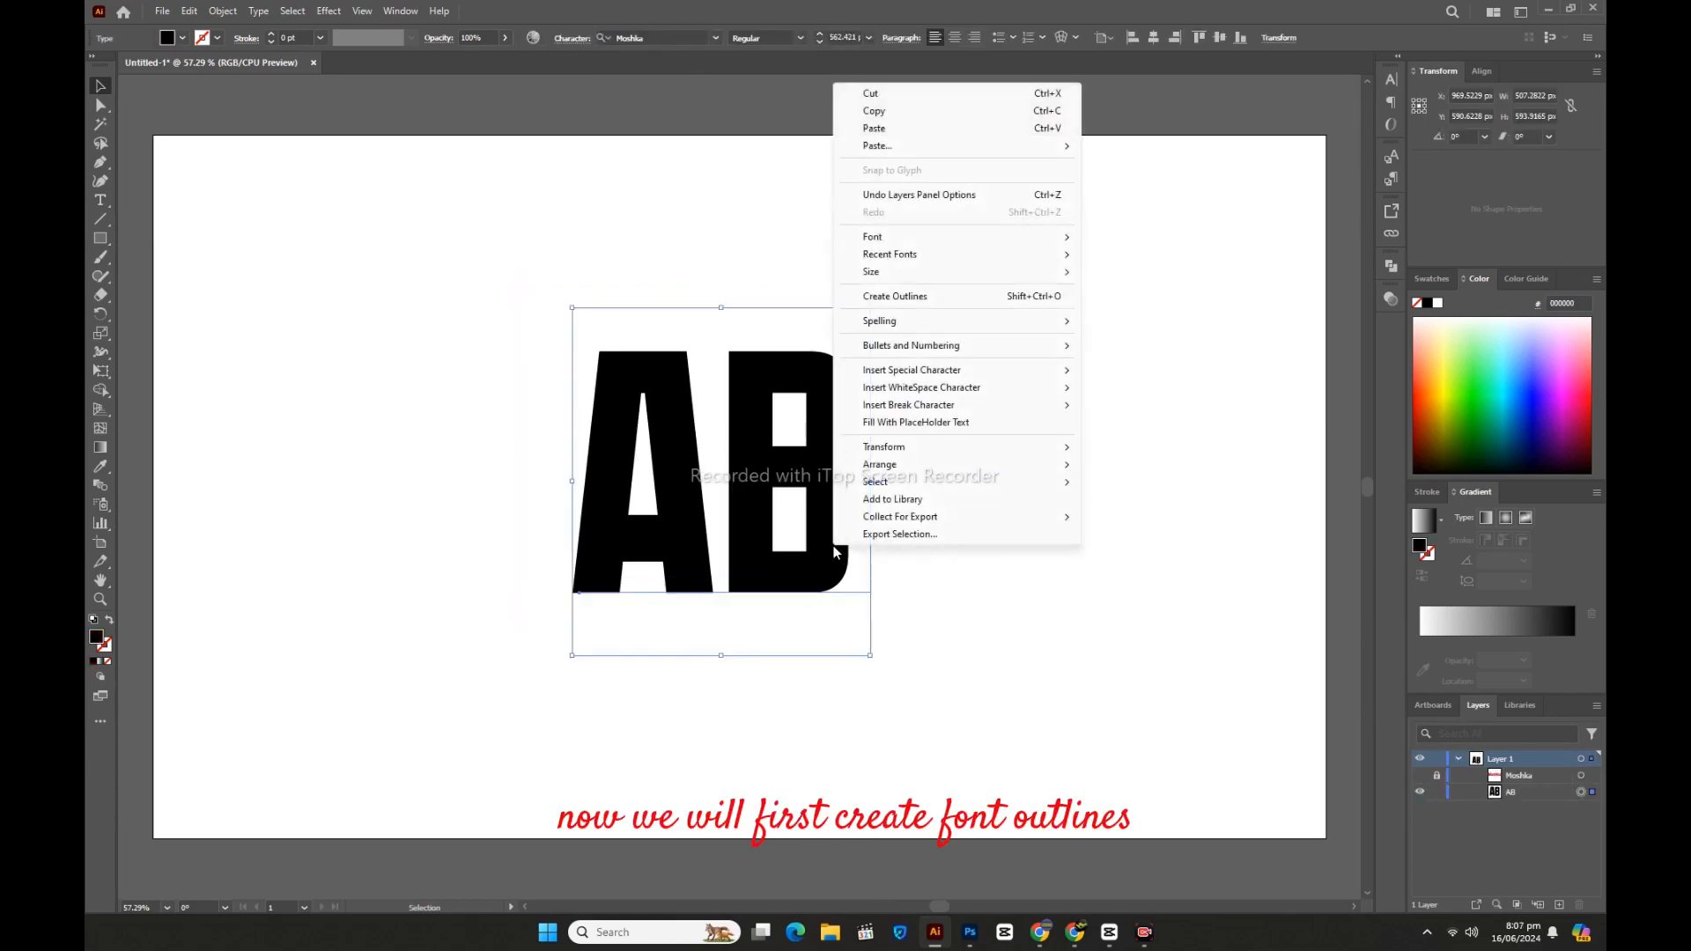
click(891, 298)
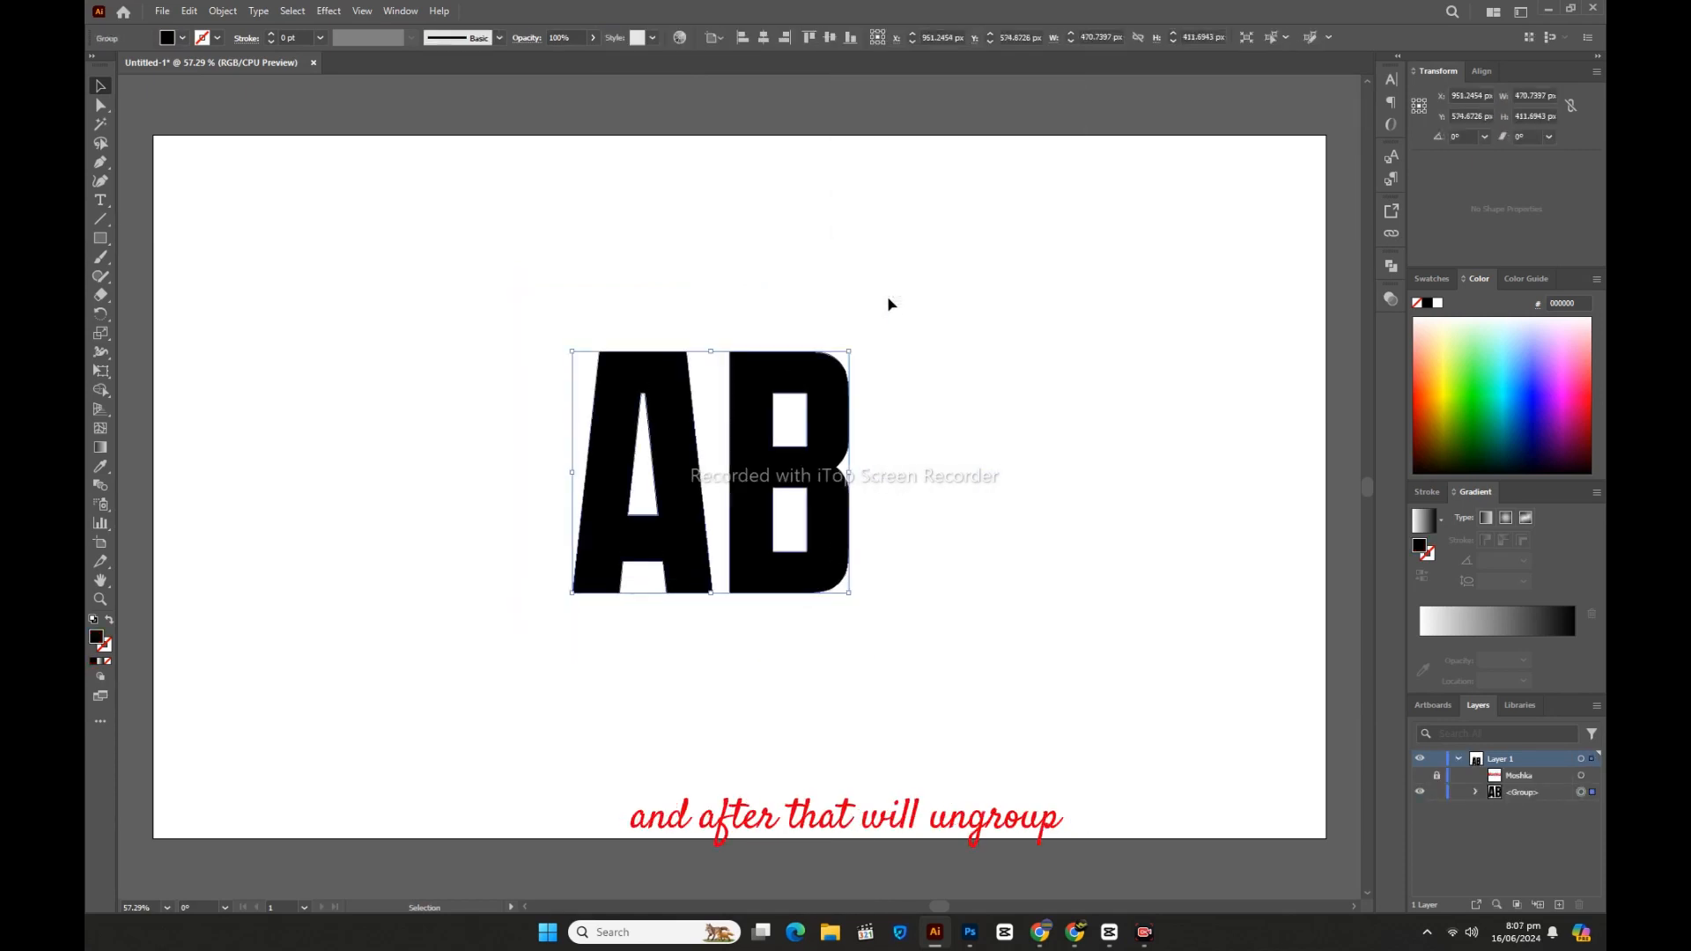
right_click(750, 426)
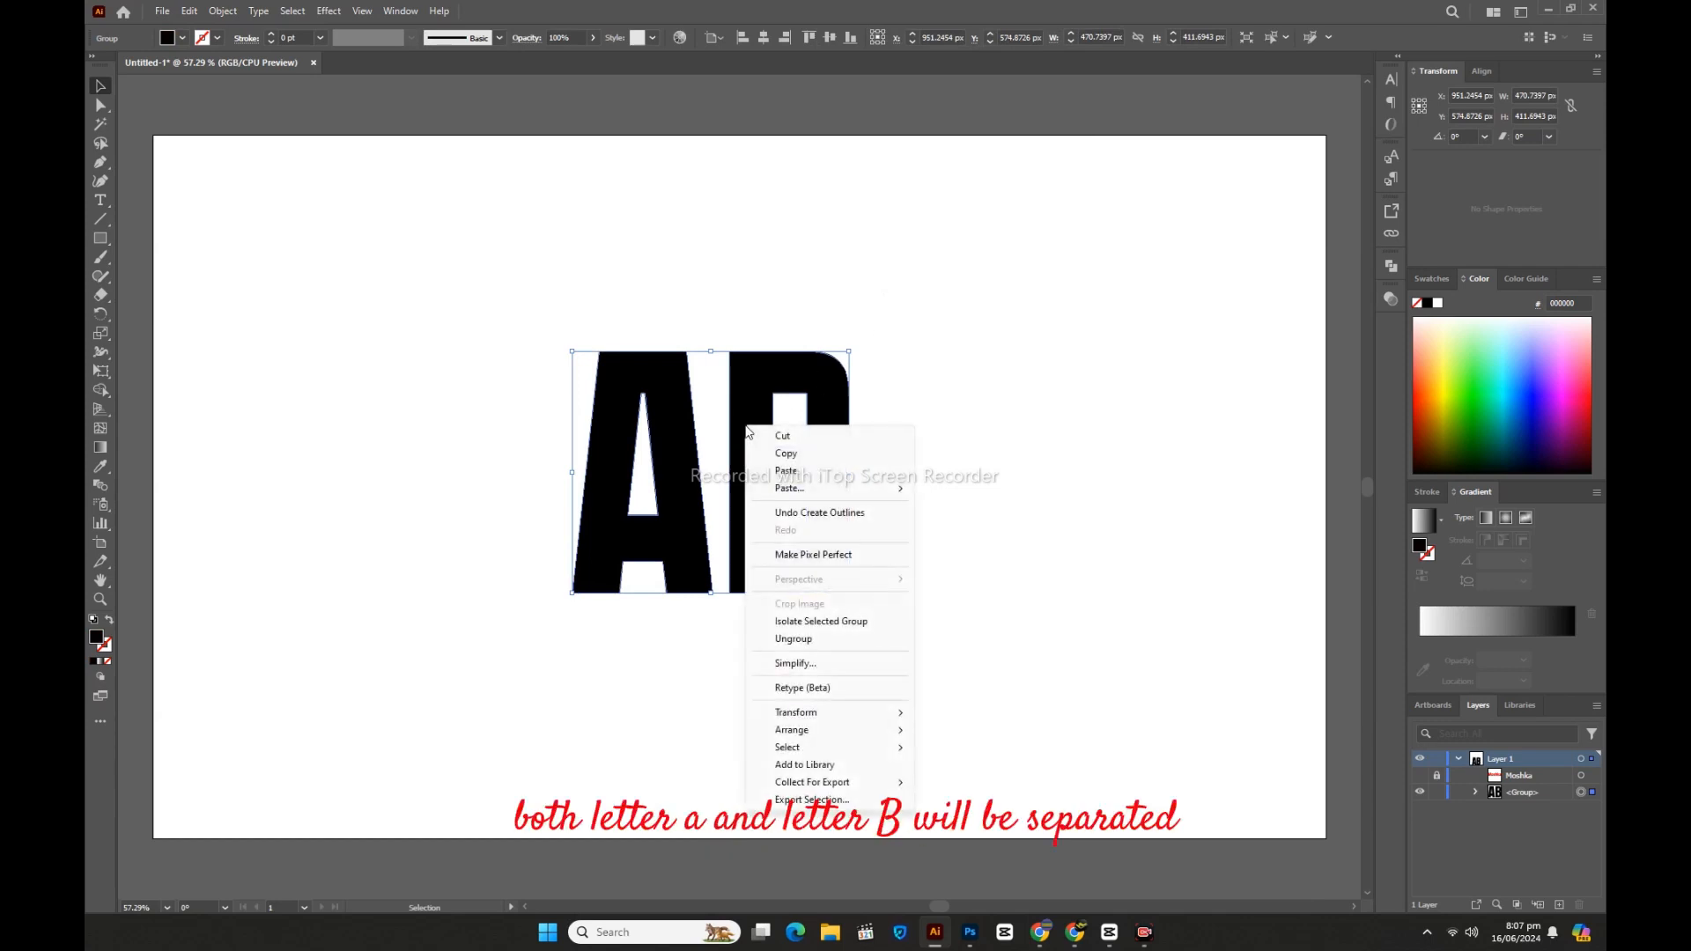
click(793, 639)
click(796, 652)
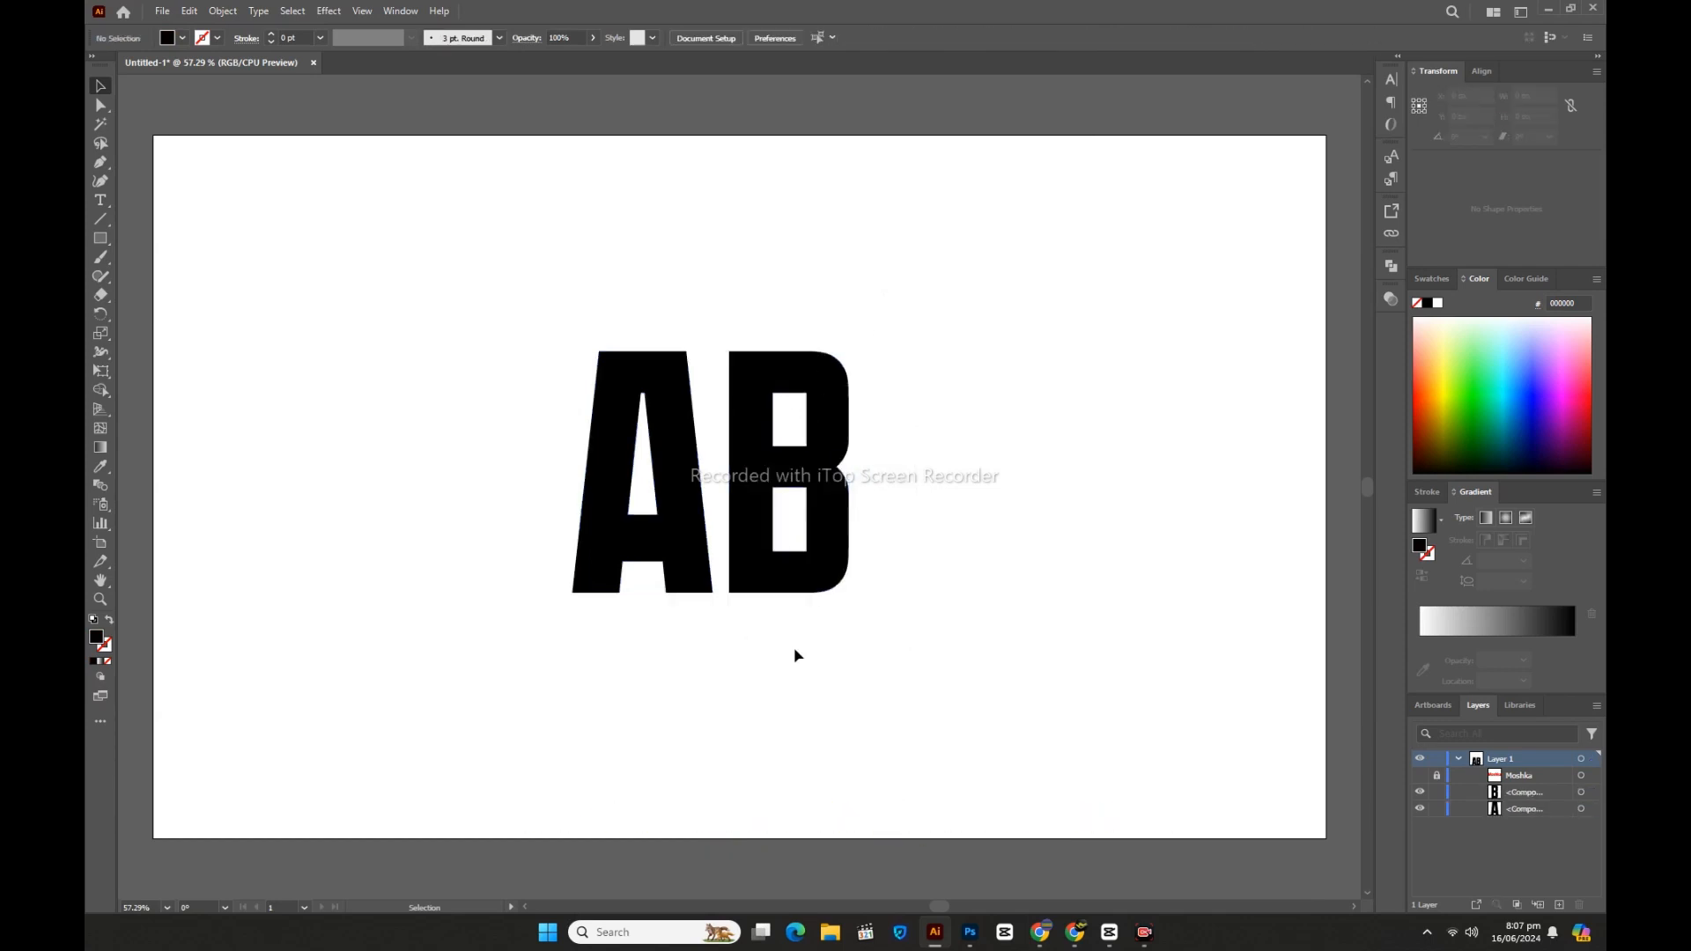
Step: Nudge the letter A about 30 px to the right until its foot touches the letter B
click(695, 568)
key(Right)
key(Right)
key(Right)
key(Right)
key(Right)
key(Right)
key(Right)
key(Right)
key(Right)
key(Right)
key(Right)
key(Right)
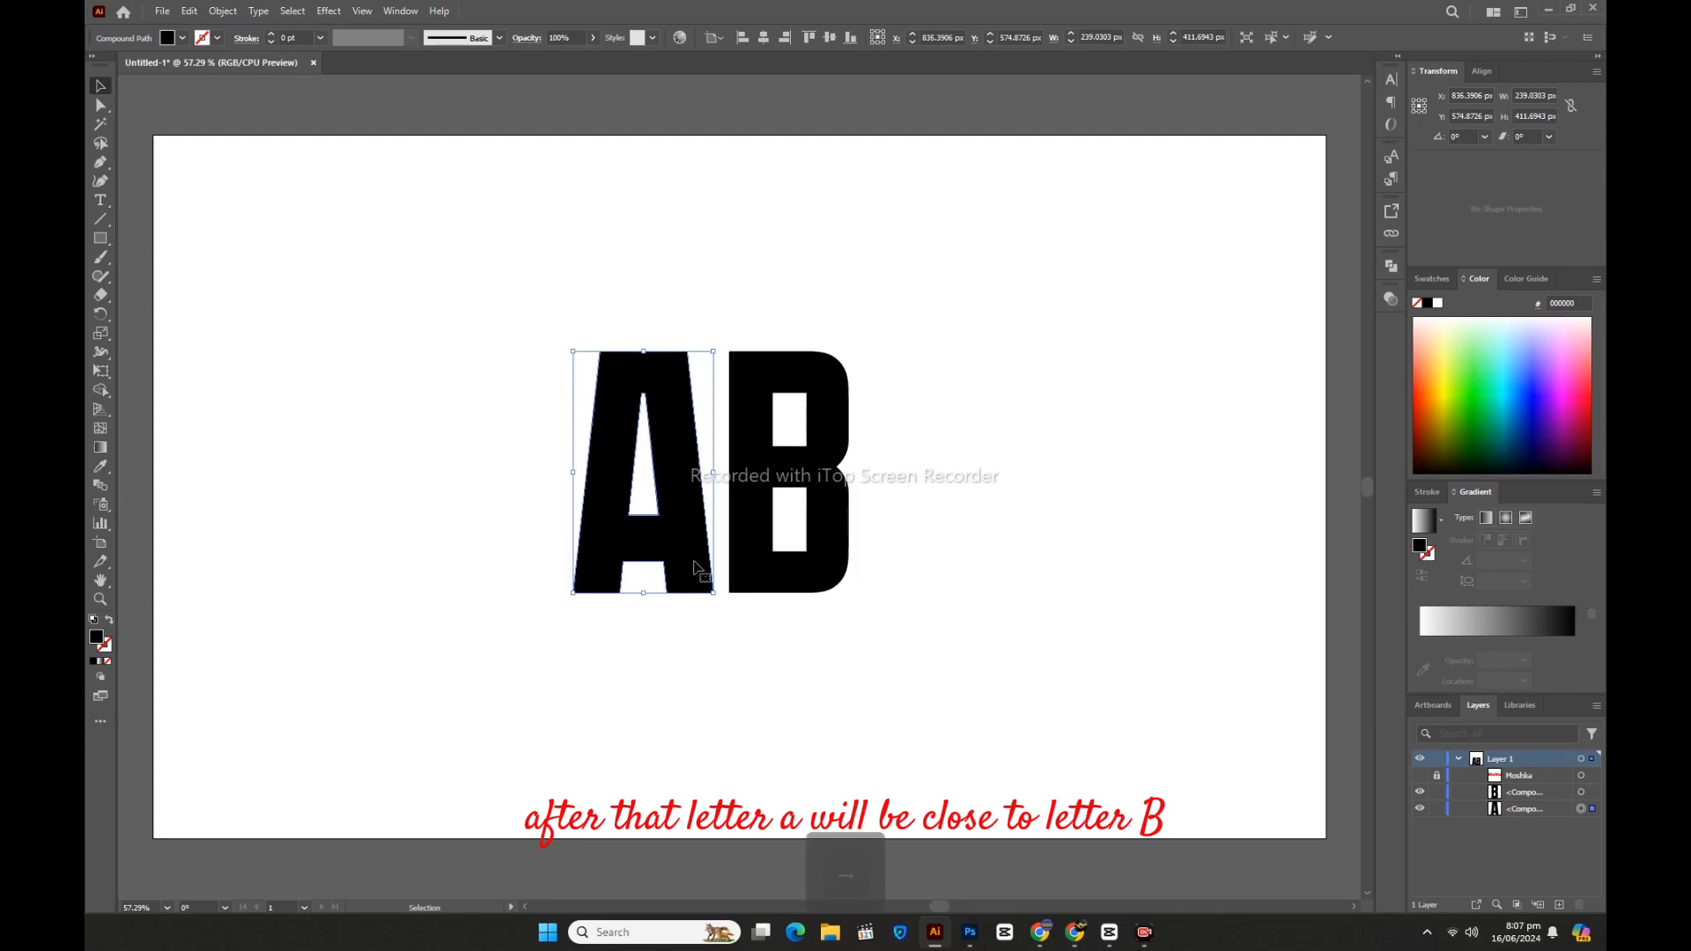
key(Right)
key(Right)
key(Right)
key(Right)
key(Right)
key(Right)
key(Right)
key(Right)
key(Right)
key(Right)
key(Right)
key(Right)
key(Right)
key(Right)
key(Right)
key(Right)
key(Right)
key(Right)
key(Right)
key(Right)
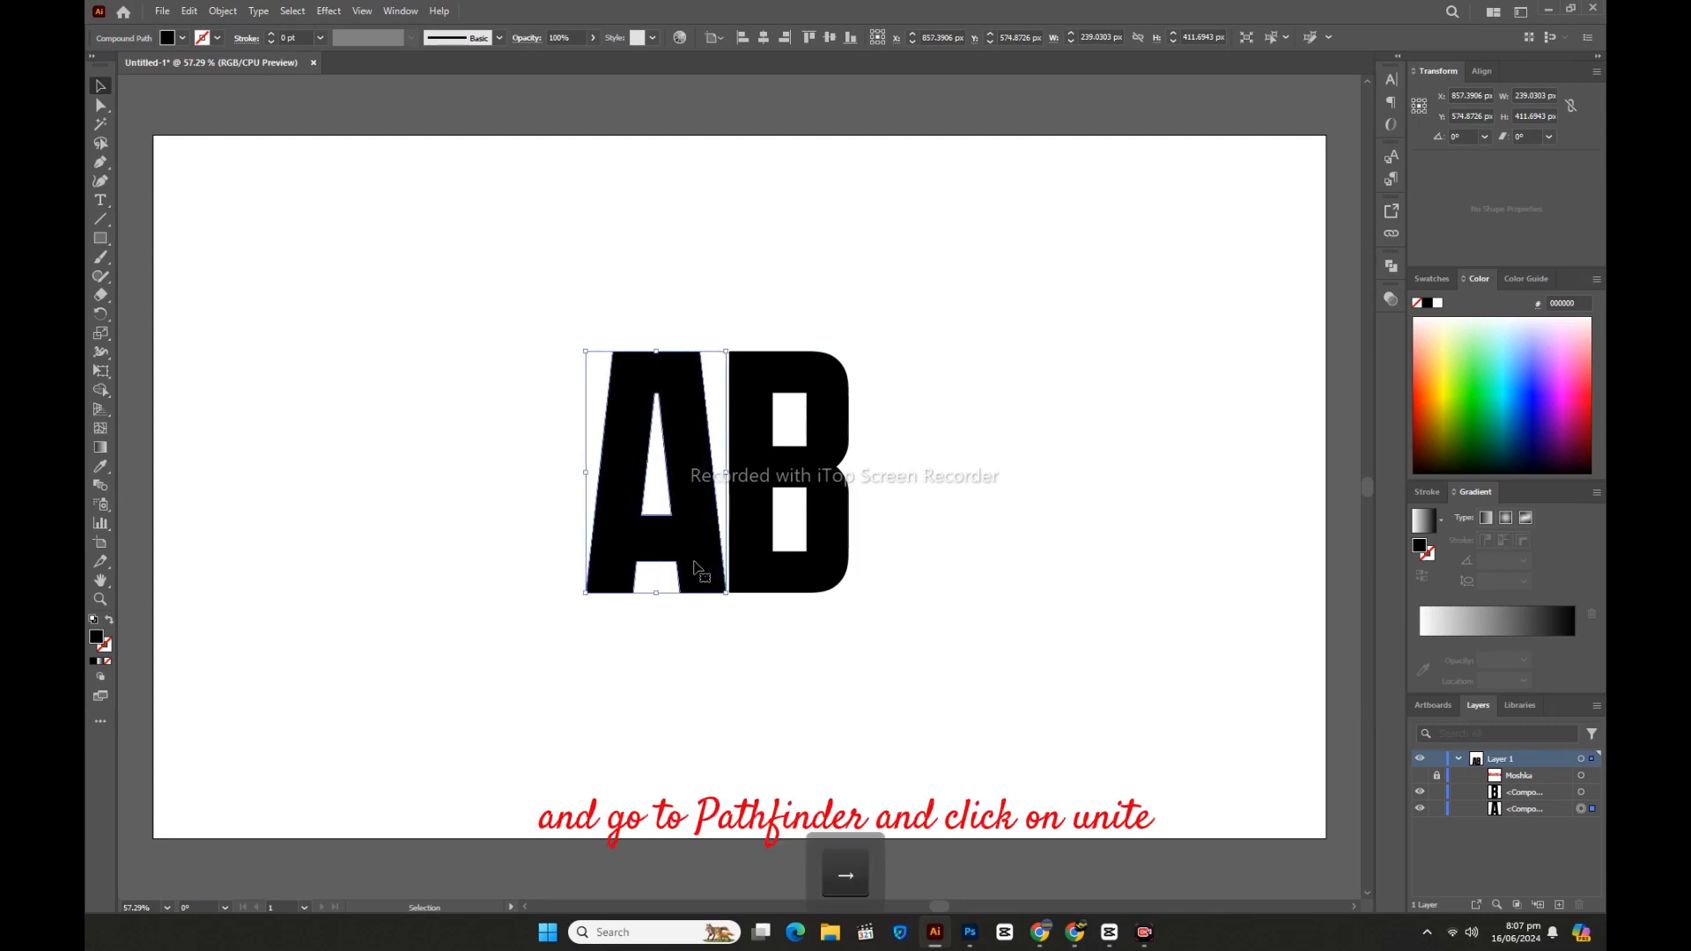
key(Right)
key(Right)
key(Right)
key(Right)
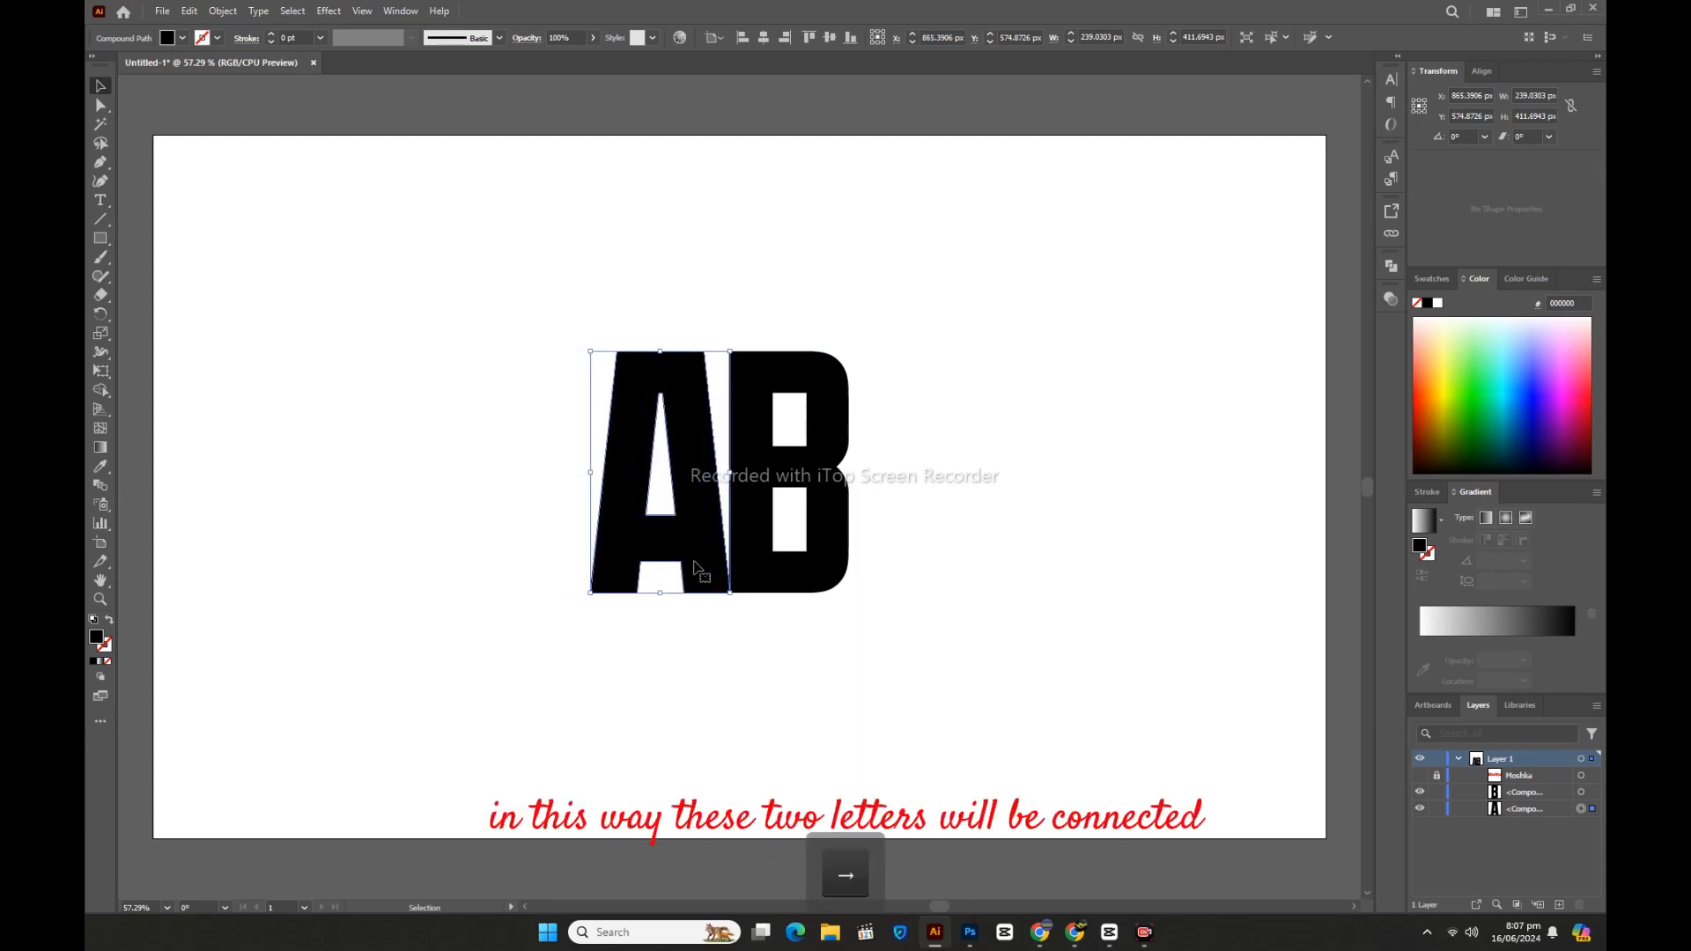
click(848, 741)
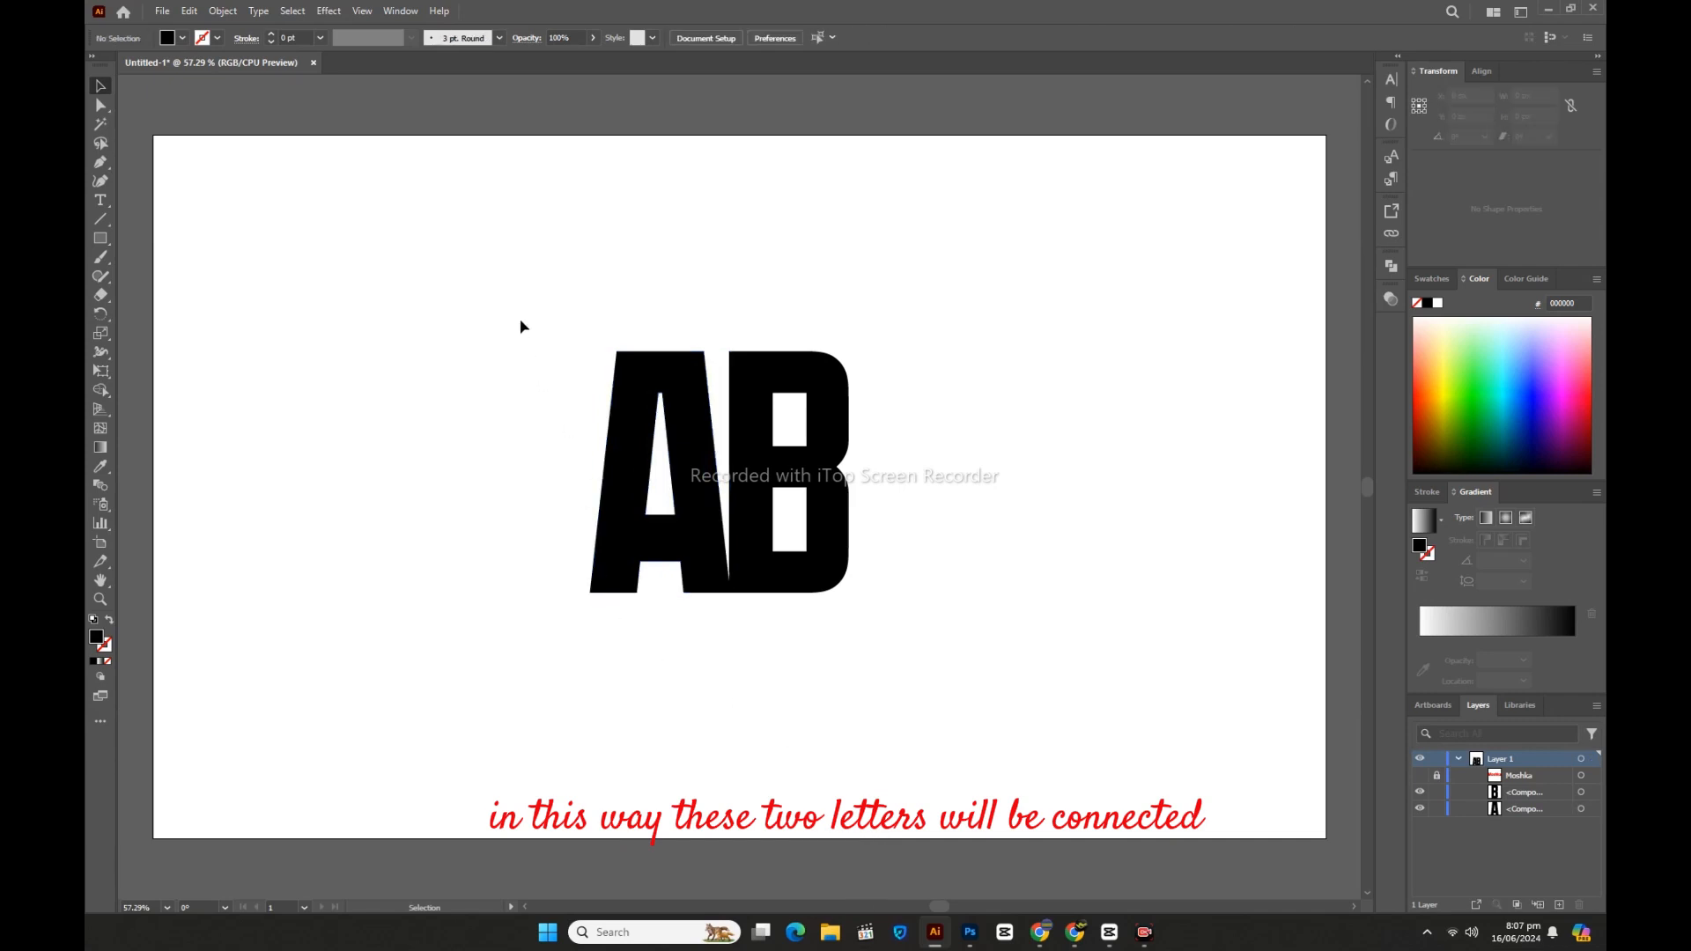
Step: Merge the letters A and B into one shape with the Pathfinder Unite operation
drag(521, 327, 1049, 687)
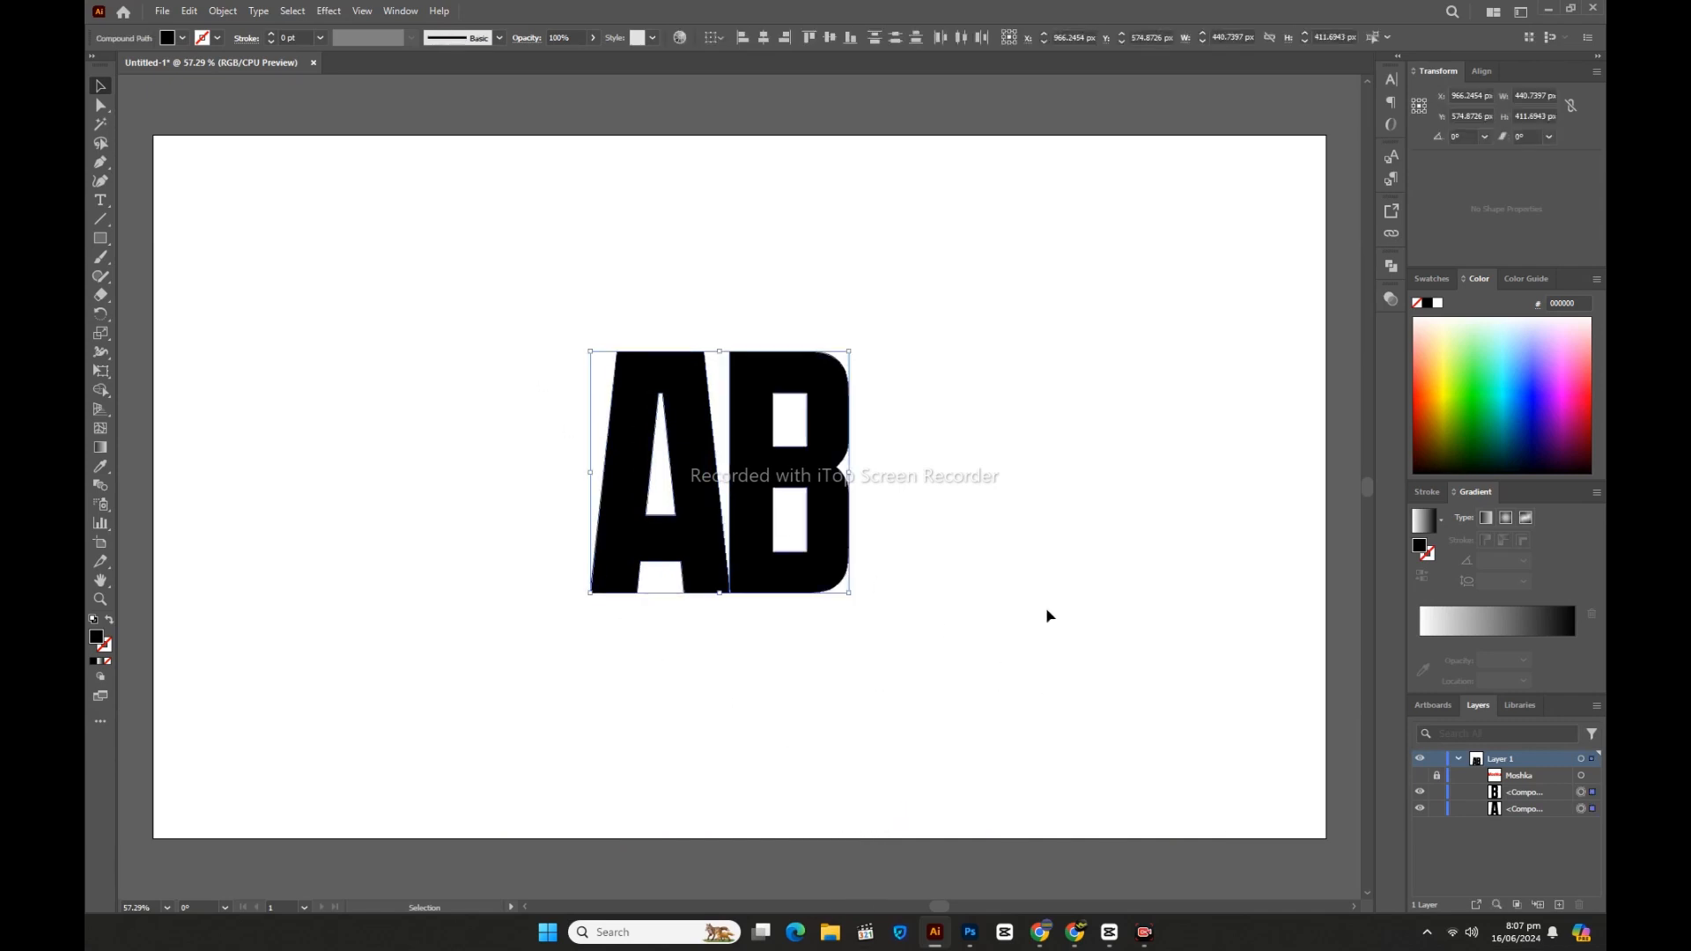
click(1391, 266)
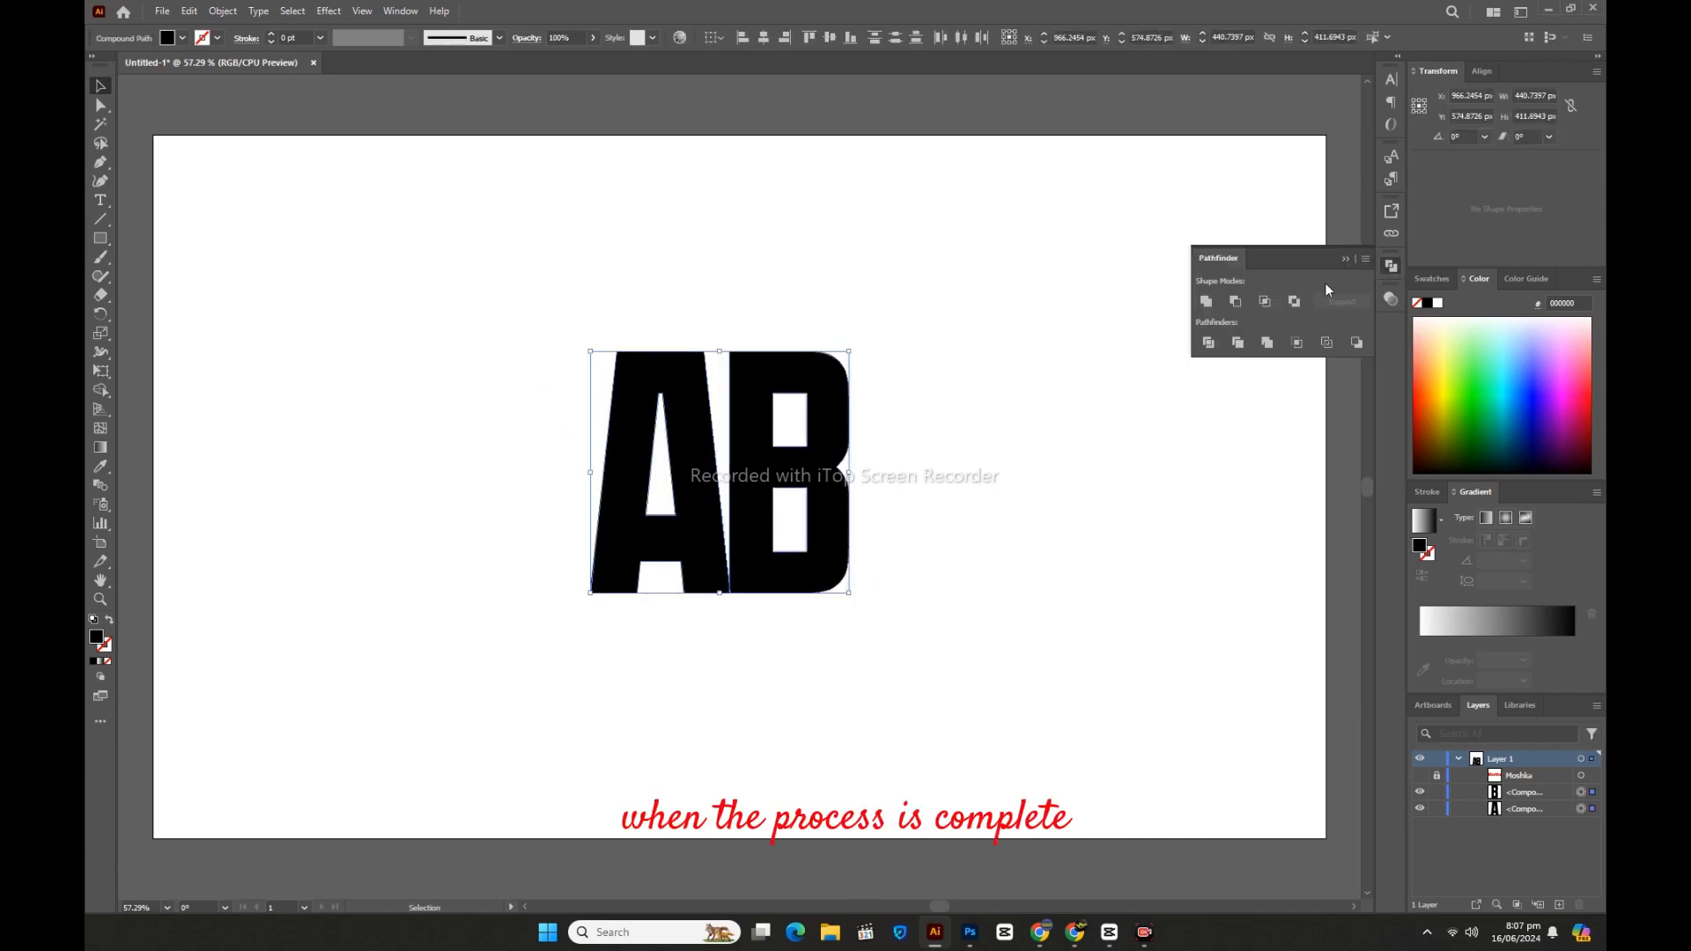
click(1208, 303)
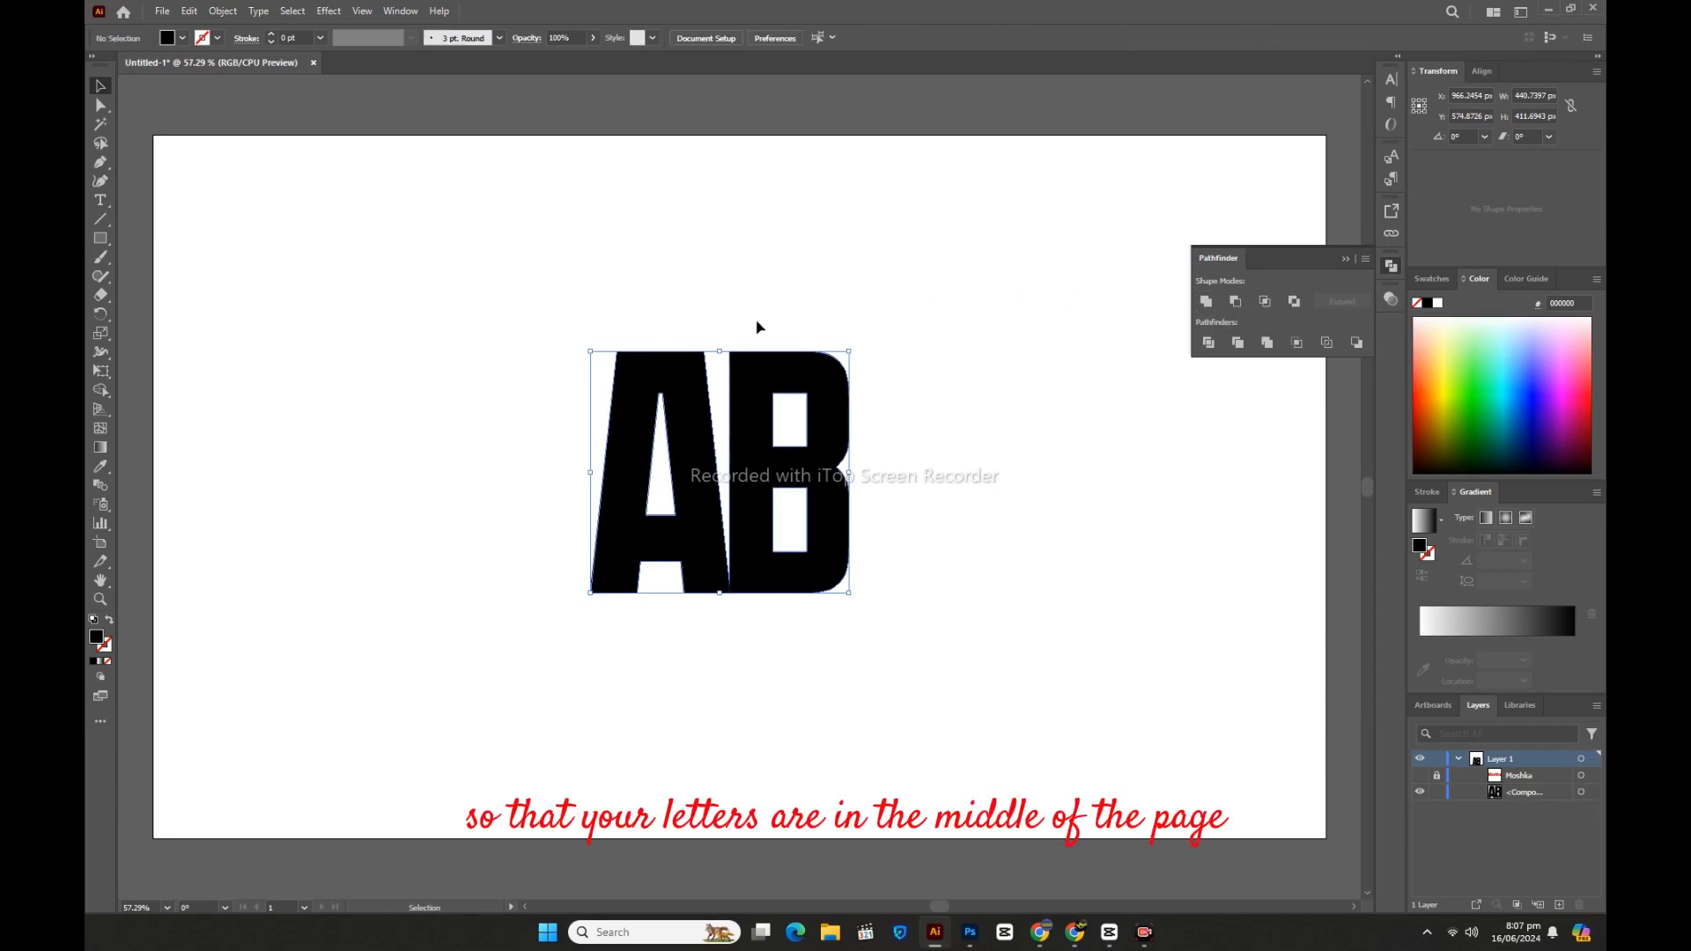
Step: Center the merged AB shape horizontally and vertically on the artboard
click(764, 37)
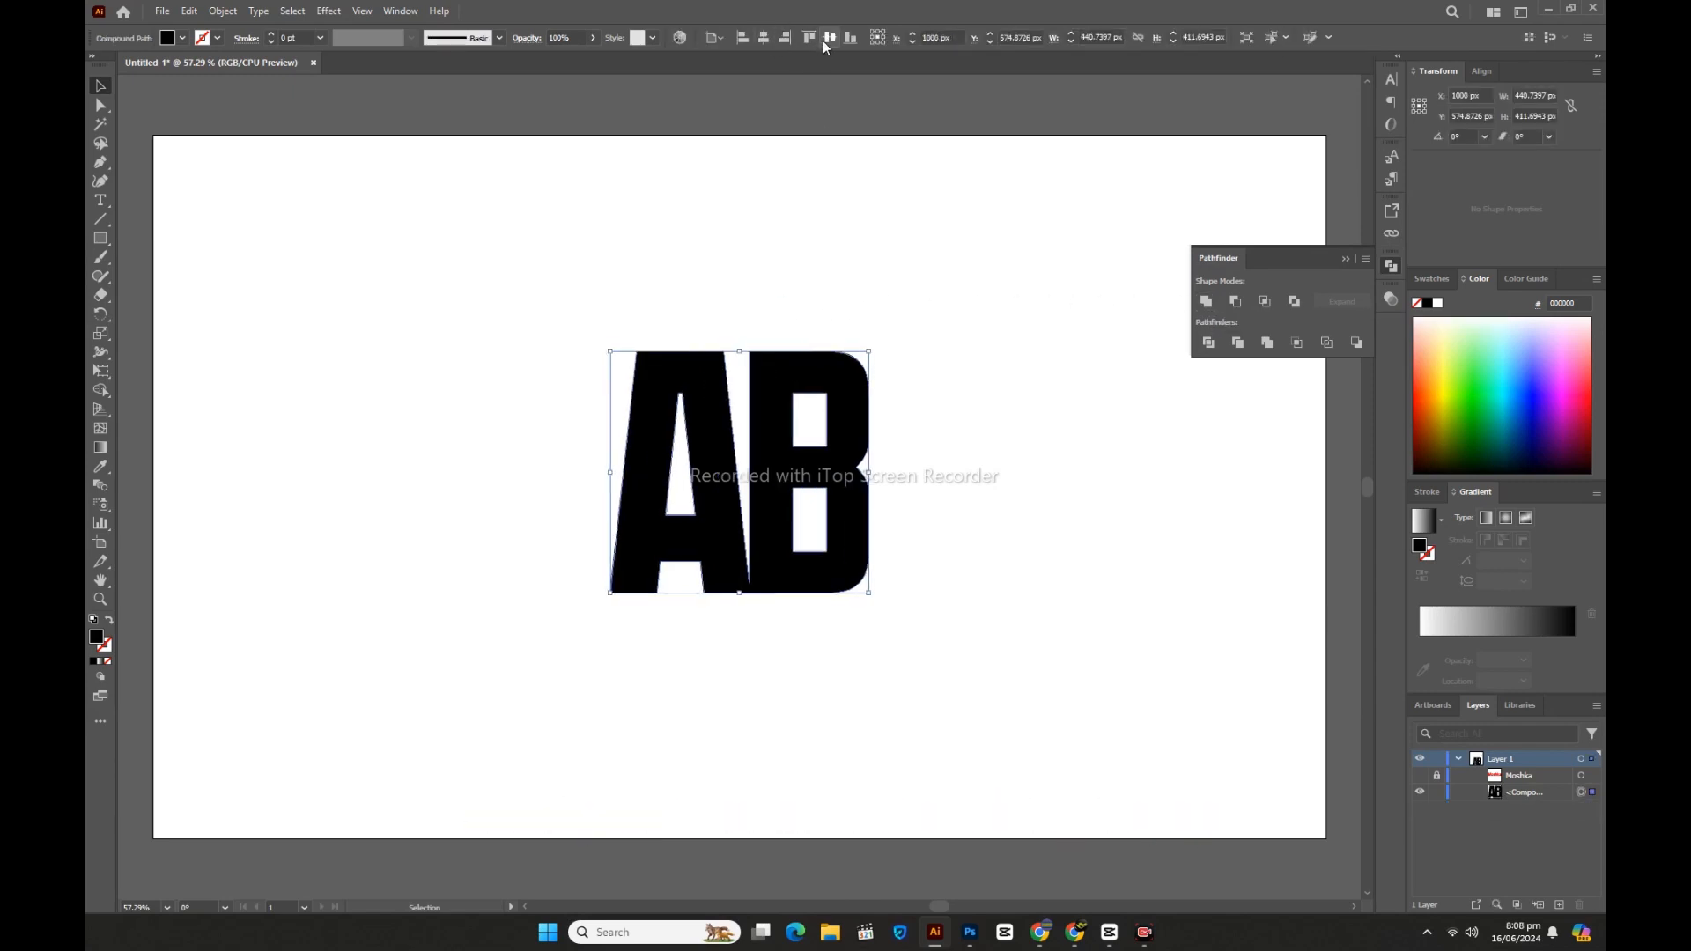
click(829, 37)
click(870, 219)
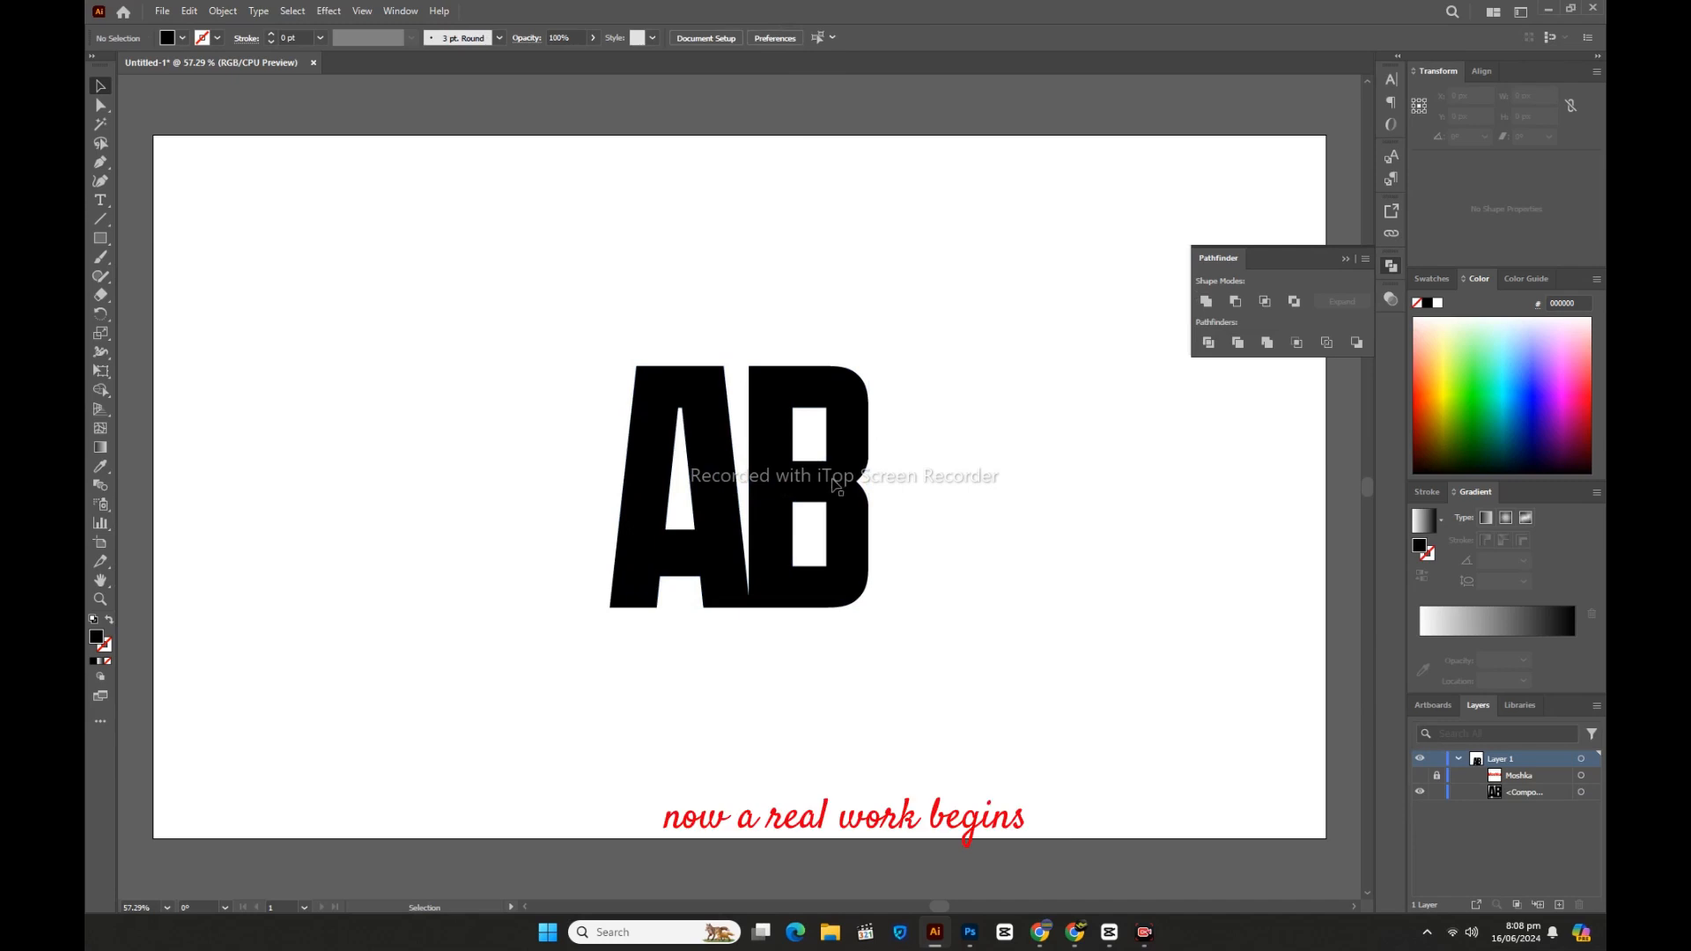
Step: Draw an open S-curve about 678 px wide with the Pen tool and a red fill, running across both letters from beside the A to beyond the B
click(165, 38)
click(139, 62)
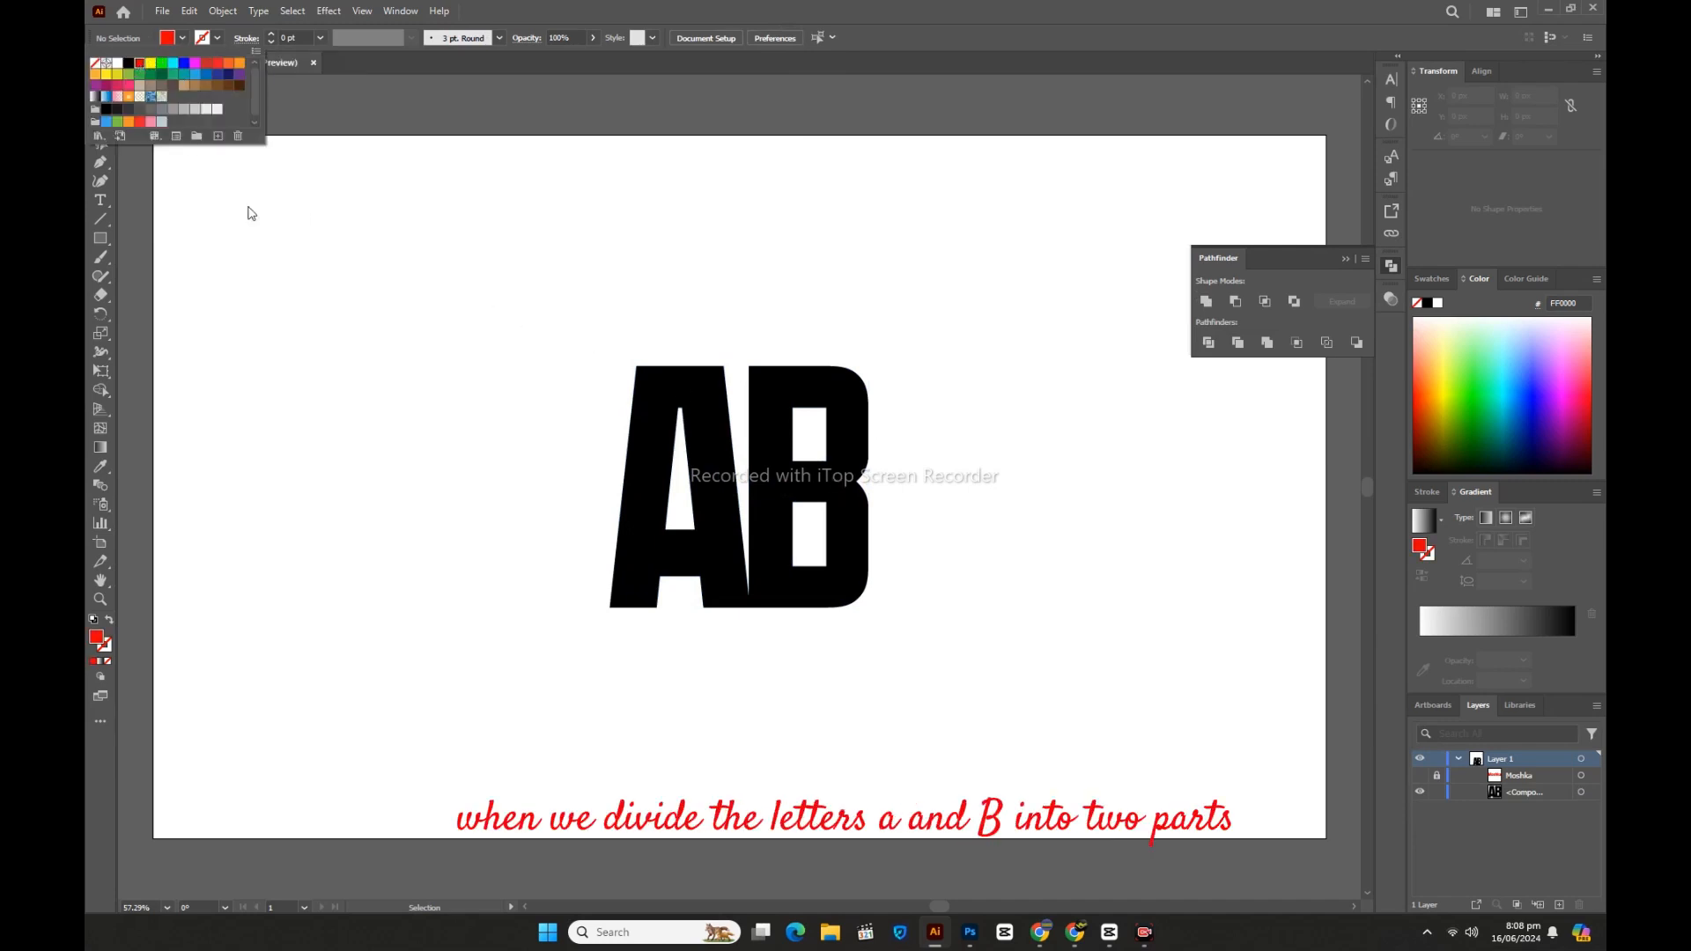
click(327, 295)
click(100, 162)
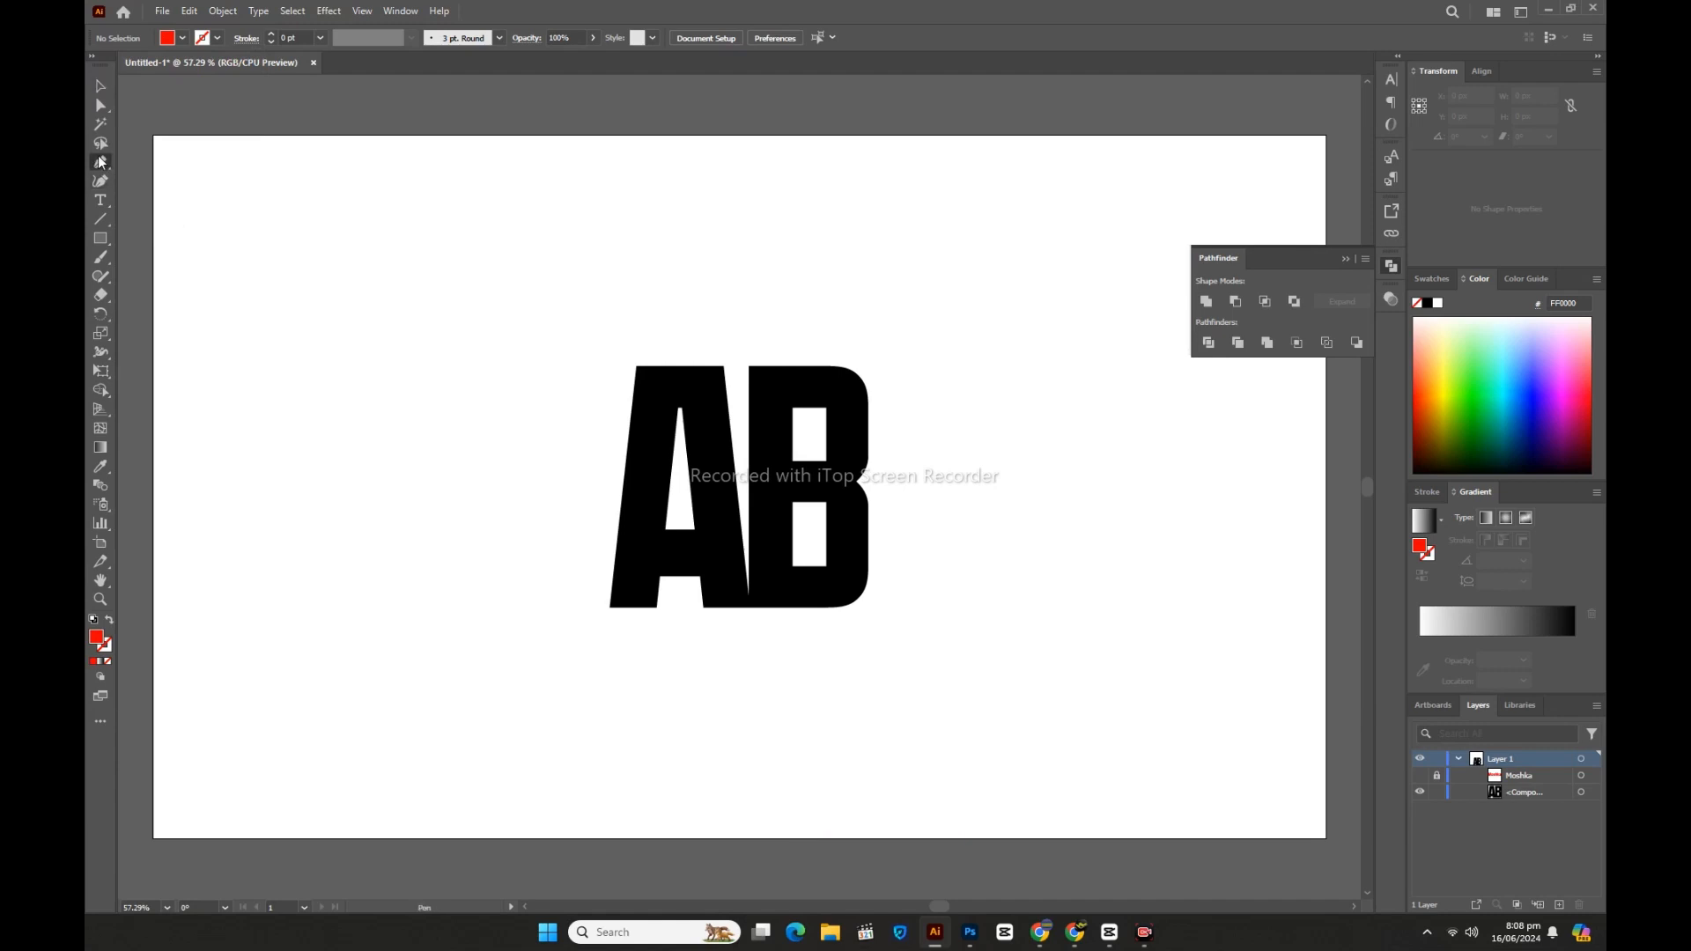
click(526, 583)
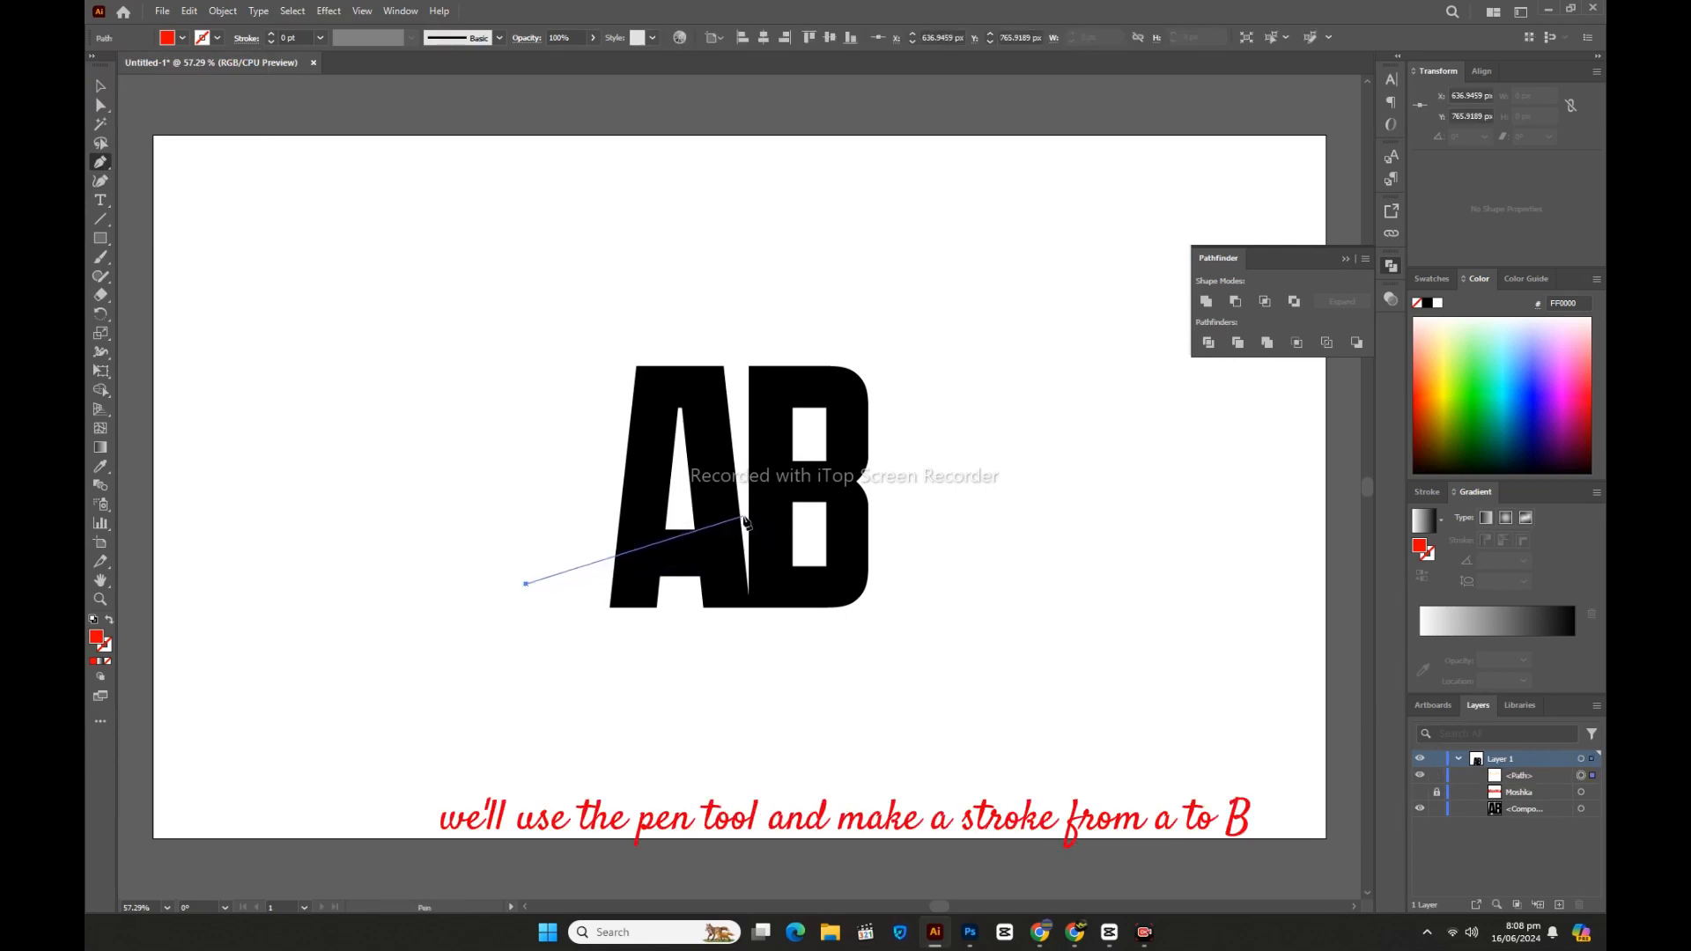
drag(742, 520, 769, 433)
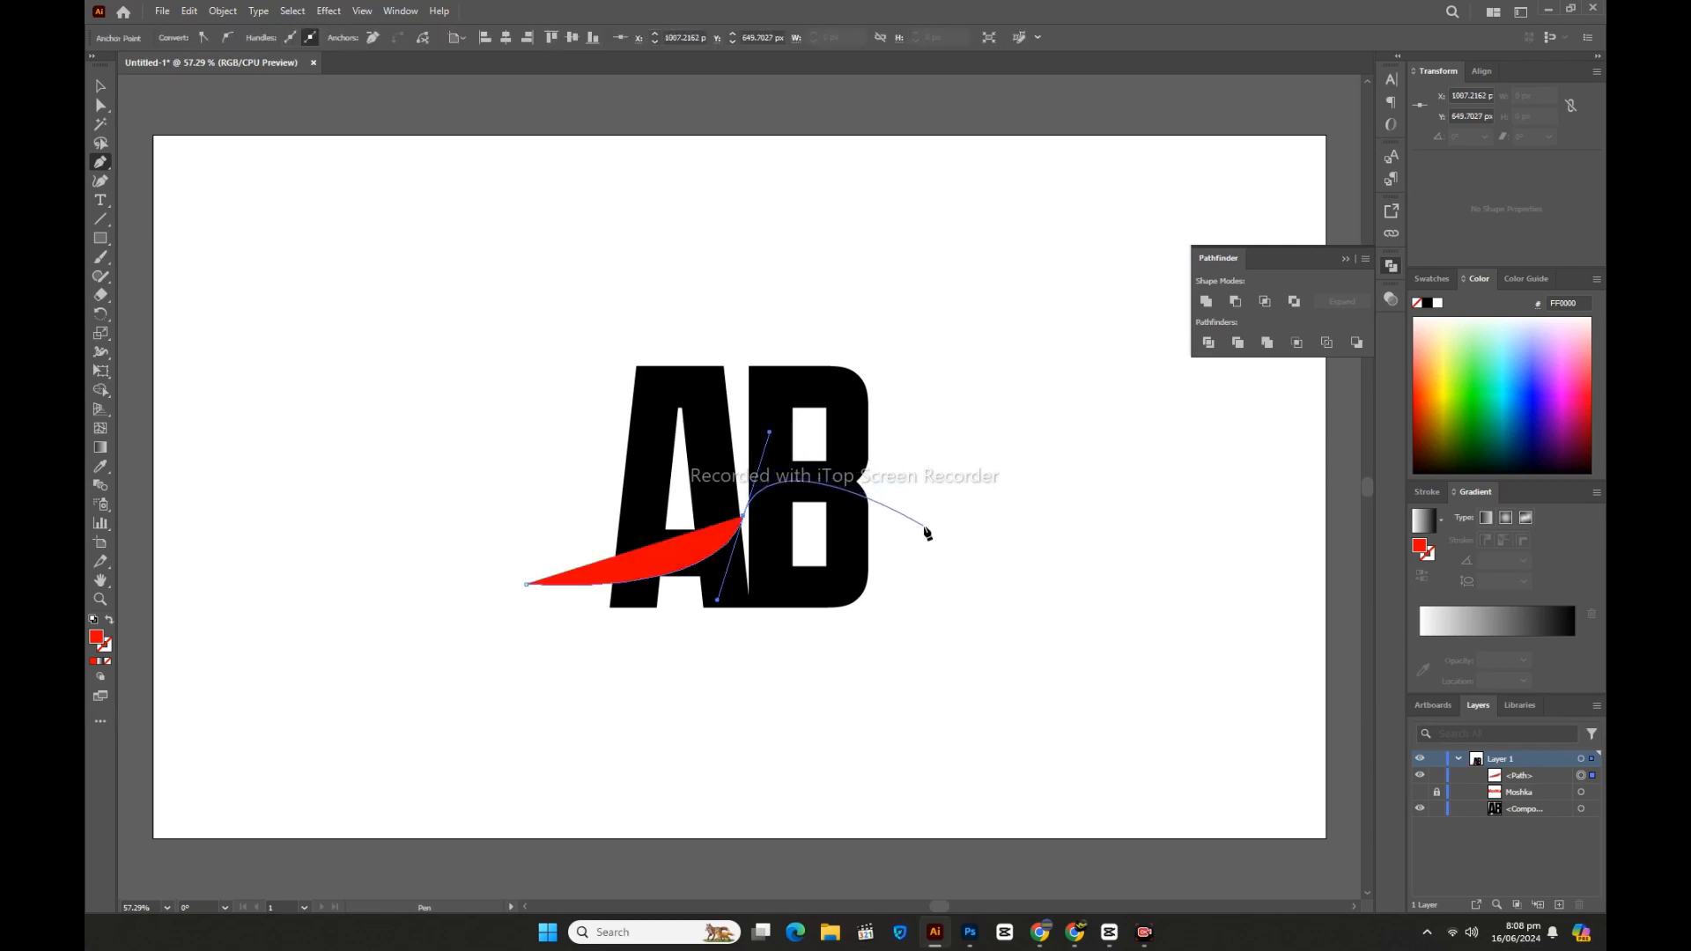
drag(922, 526, 944, 559)
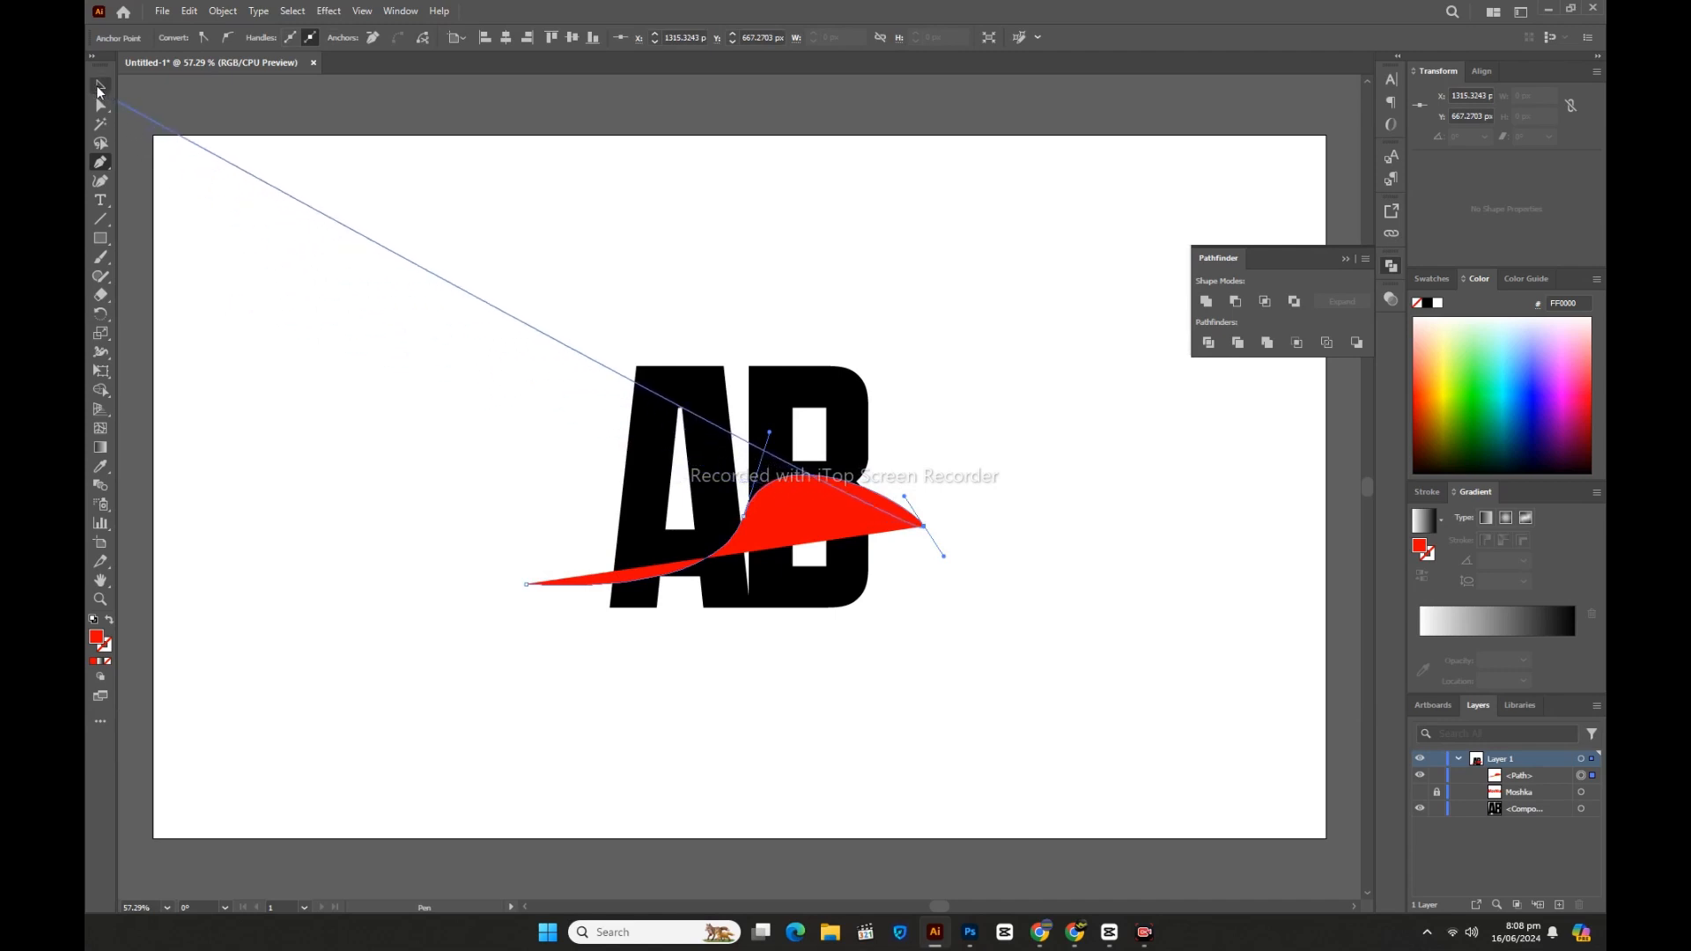
key(v)
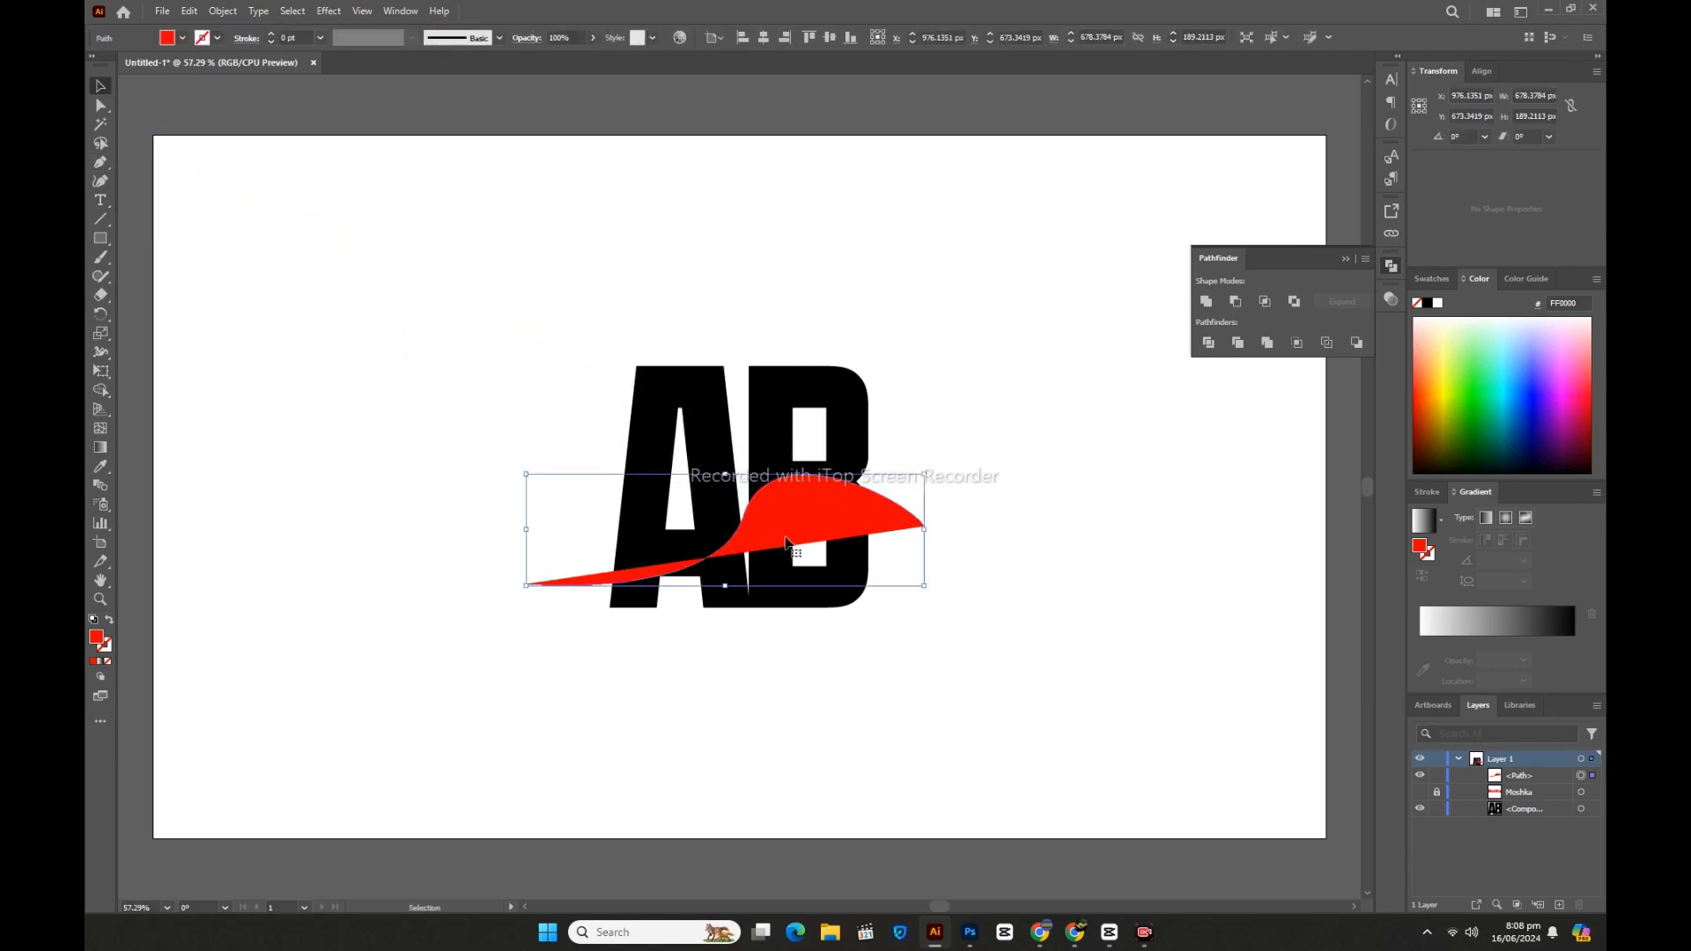
Step: Swap the curve's fill and stroke so the red becomes its stroke, and apply Width Profile 1
click(108, 621)
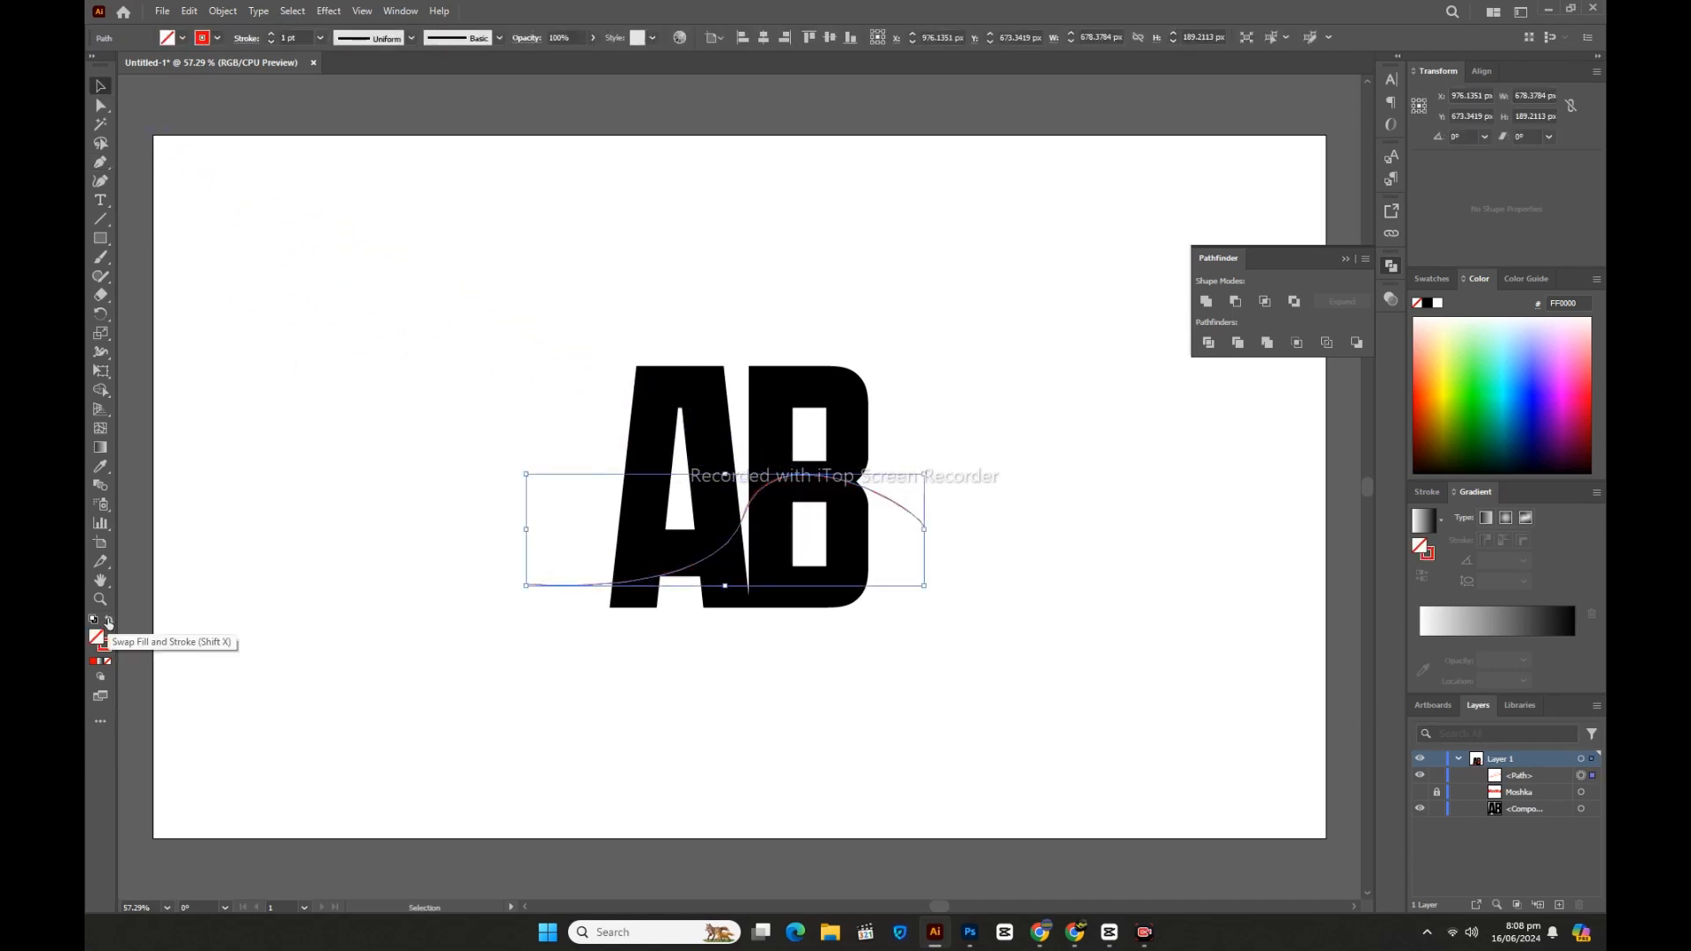
click(365, 39)
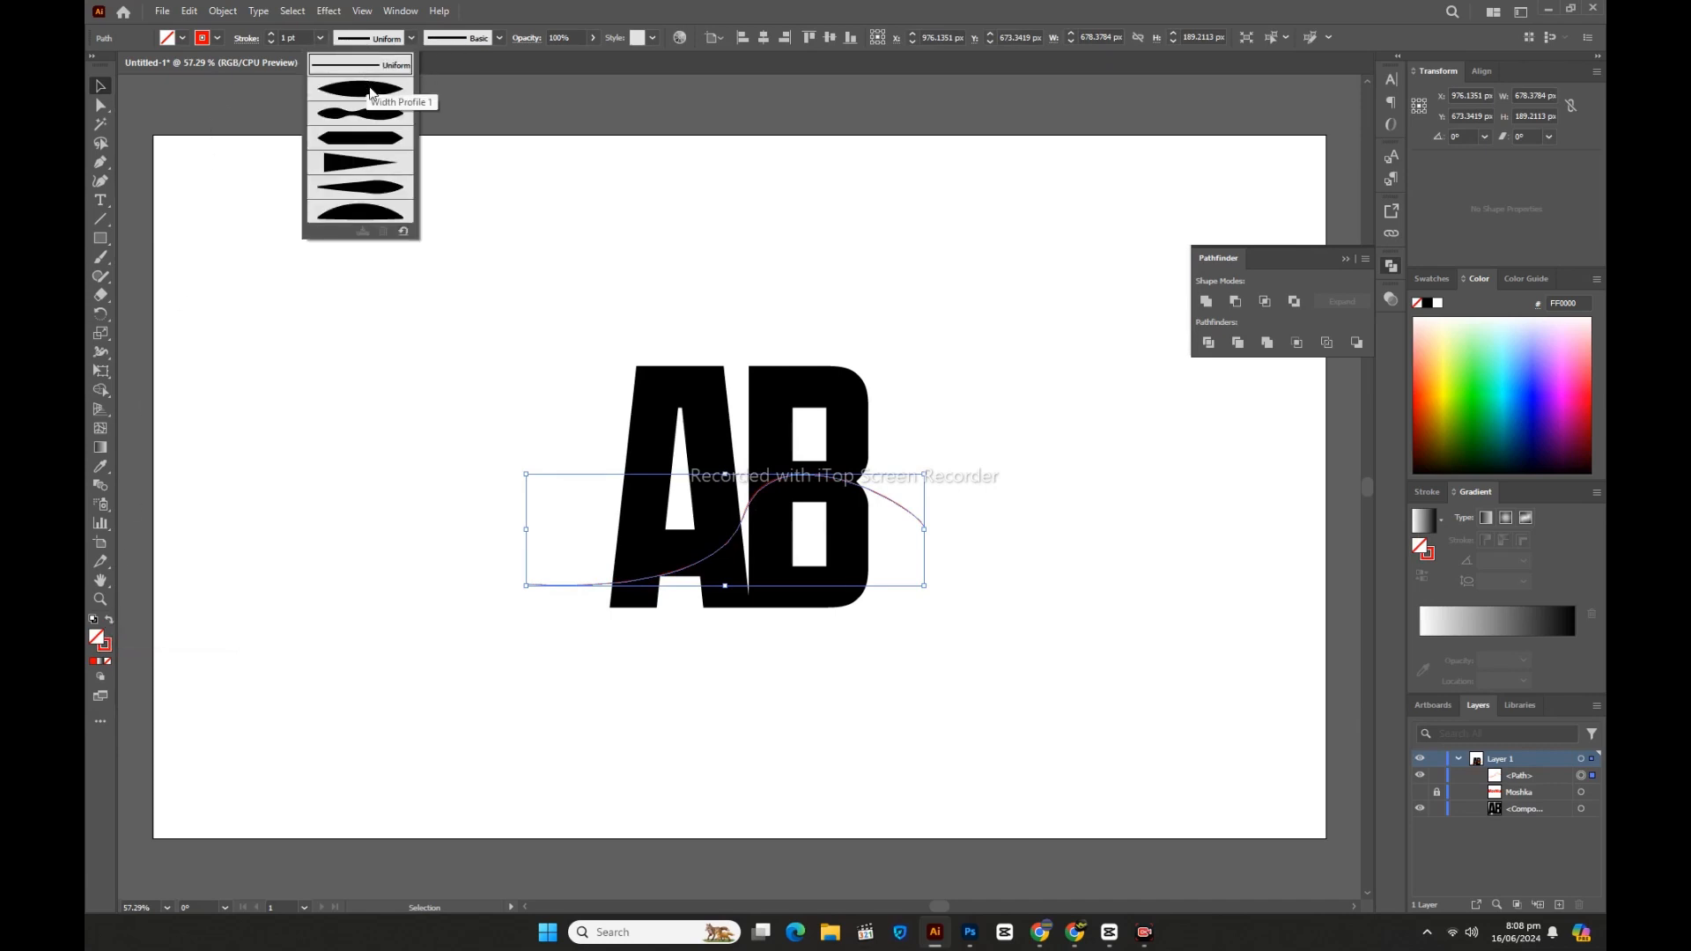
click(370, 90)
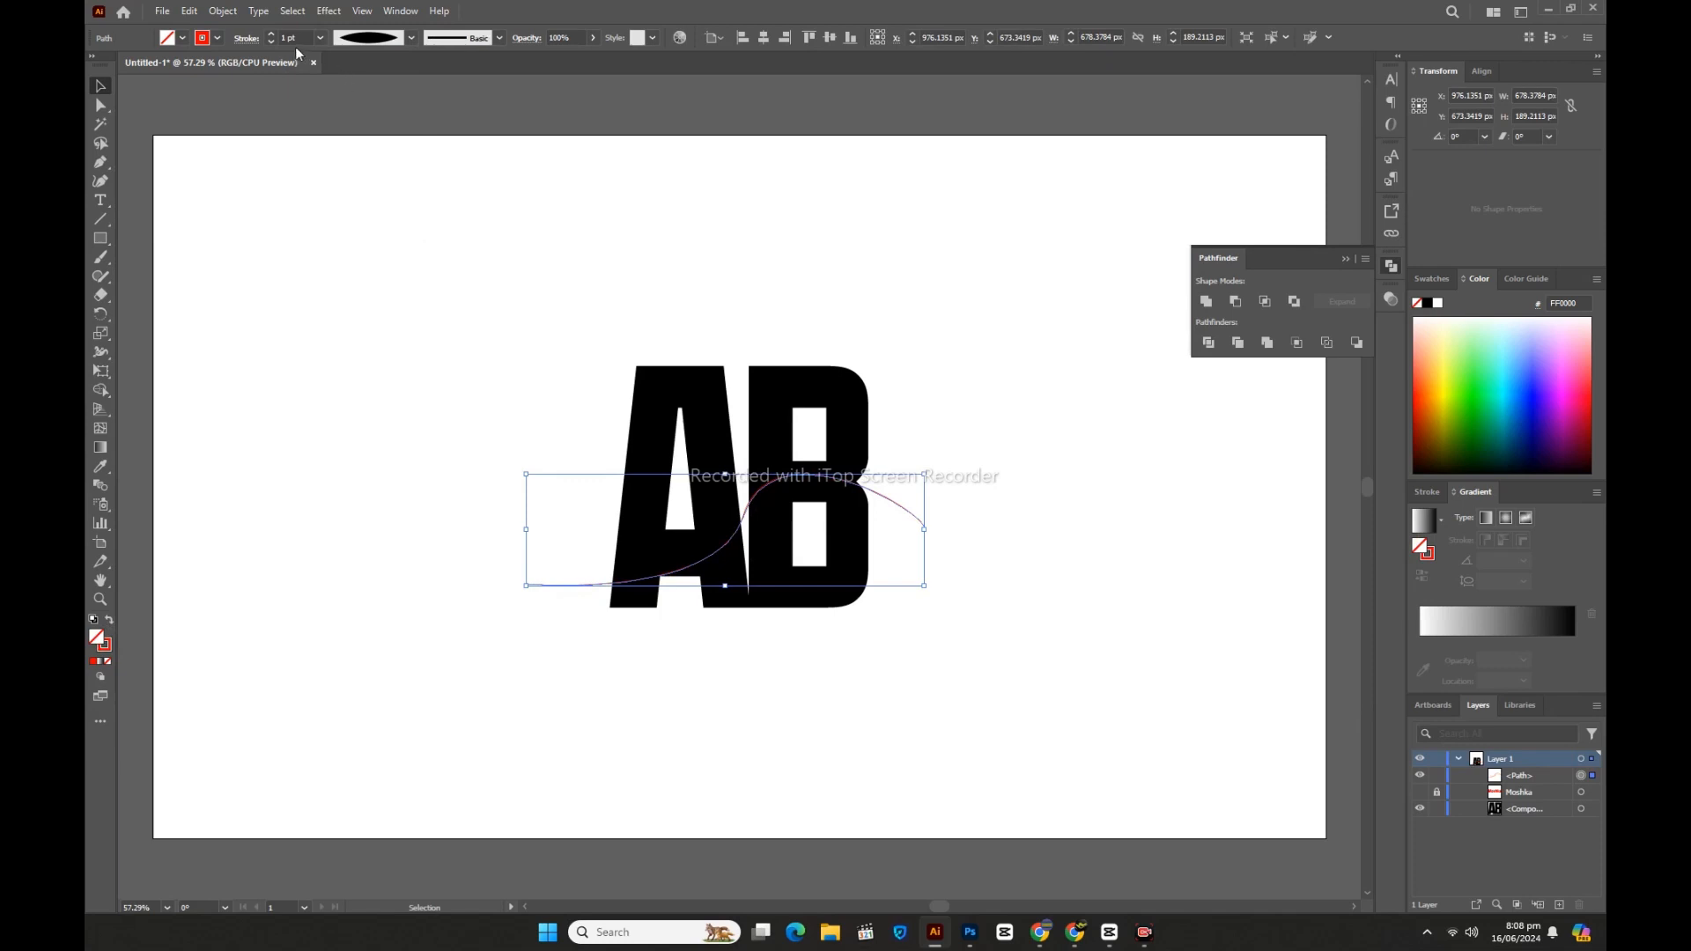
Step: Set the red curve's stroke weight to 60 pt
click(273, 32)
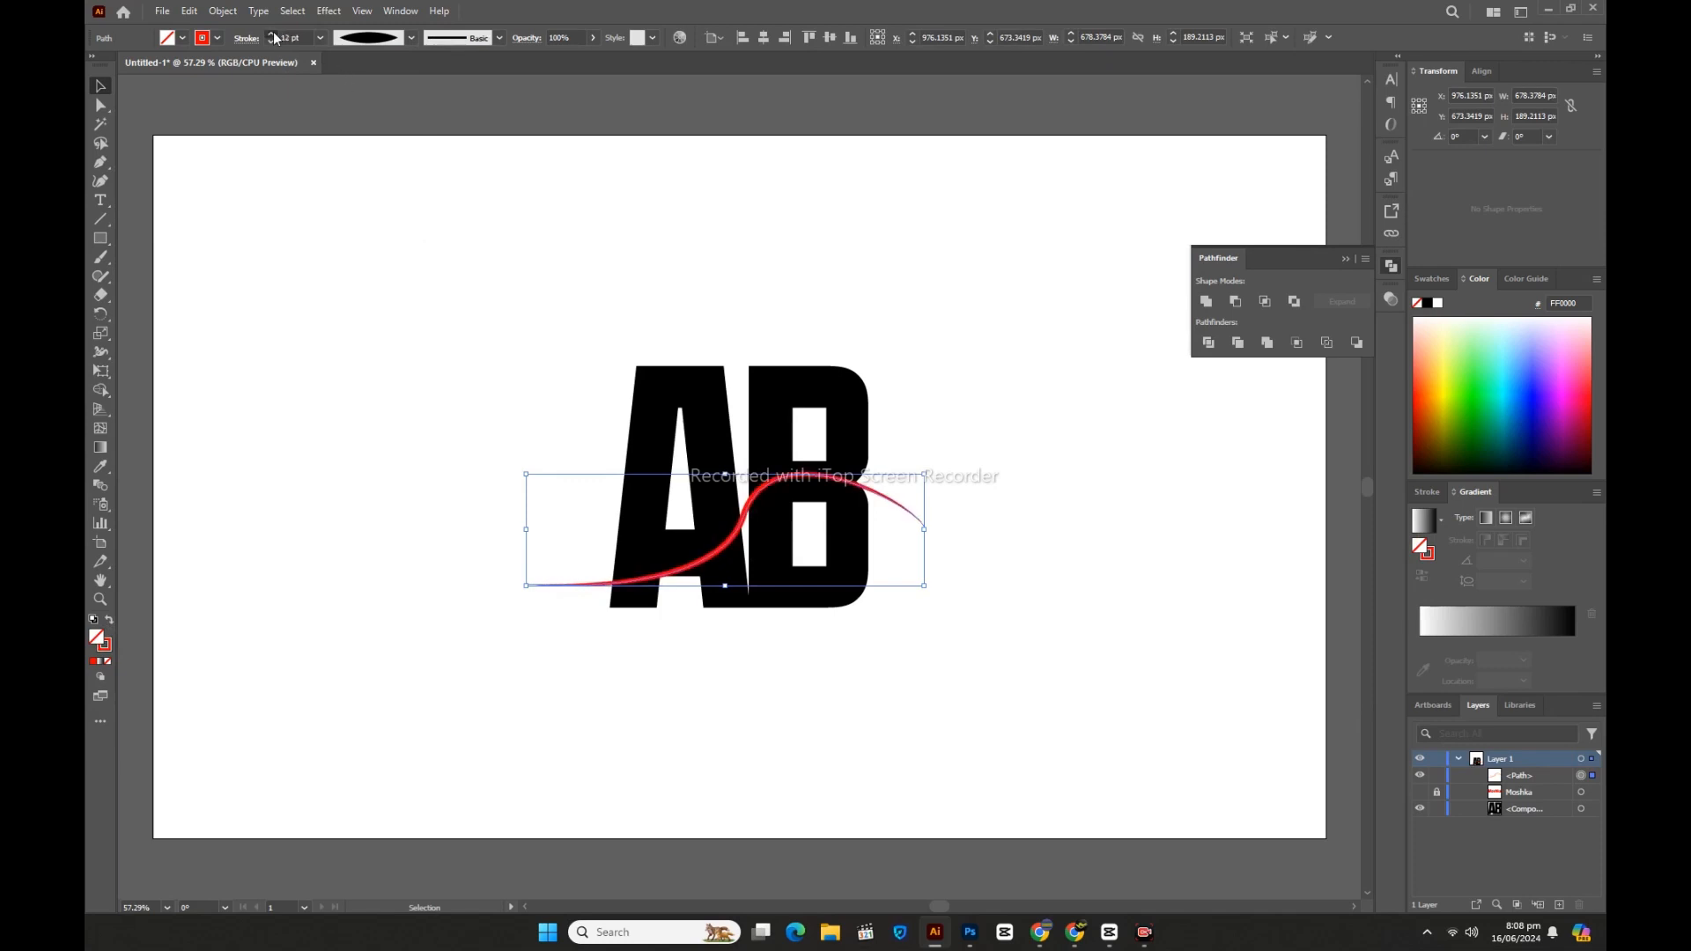
click(272, 34)
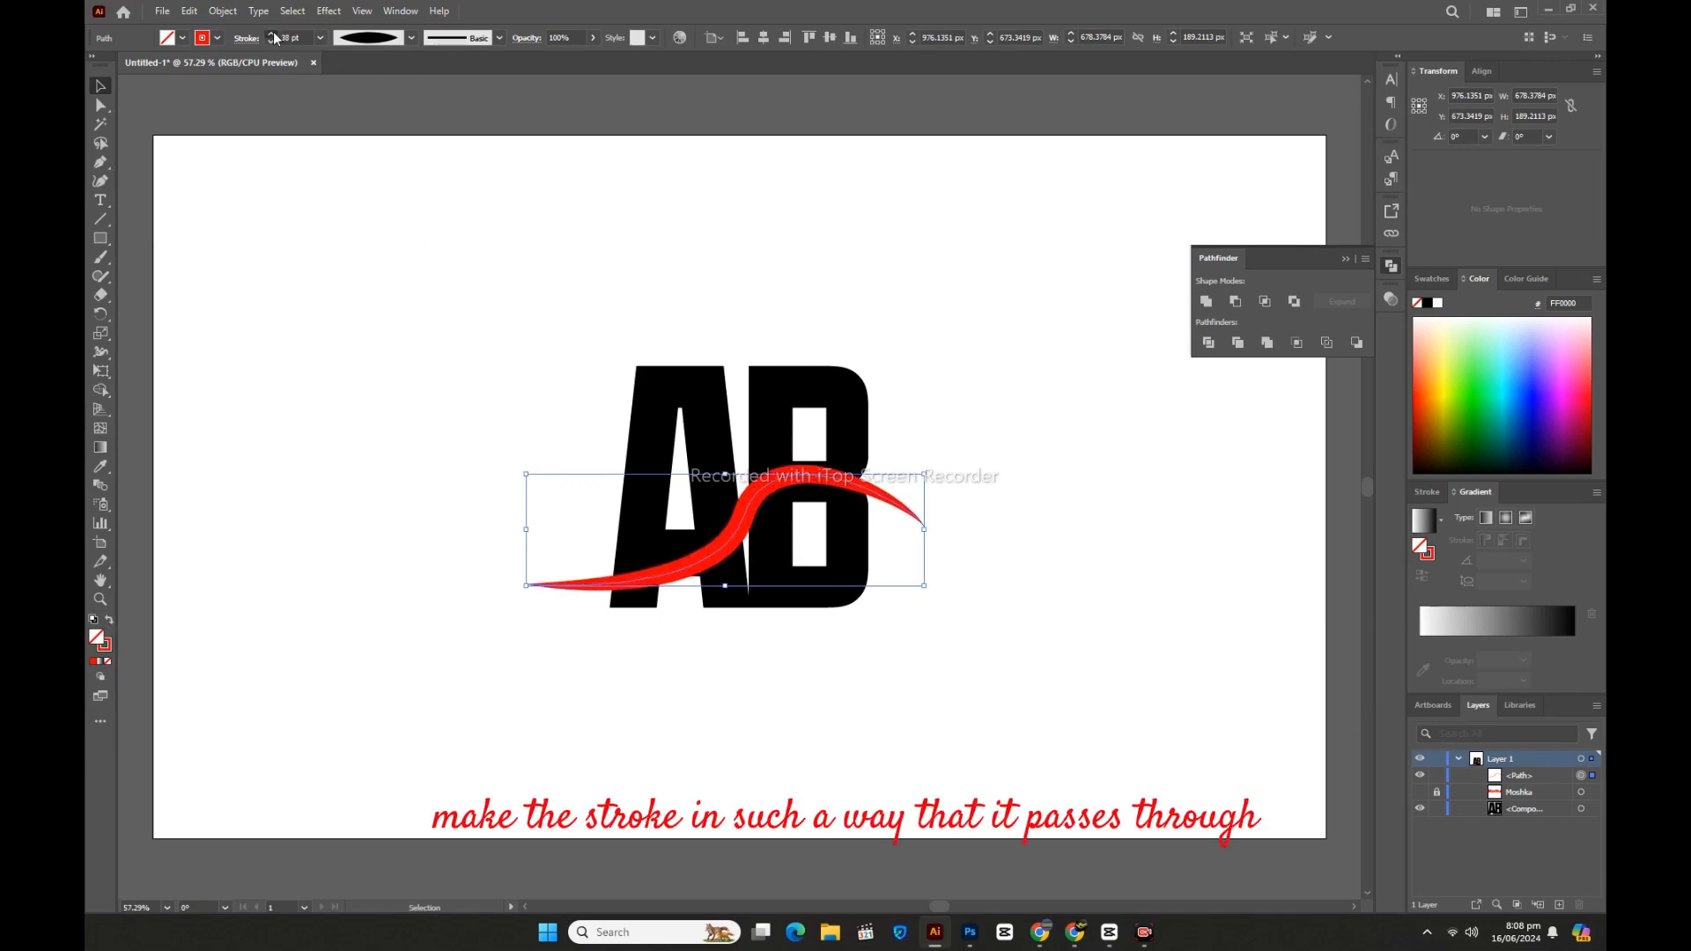
click(272, 34)
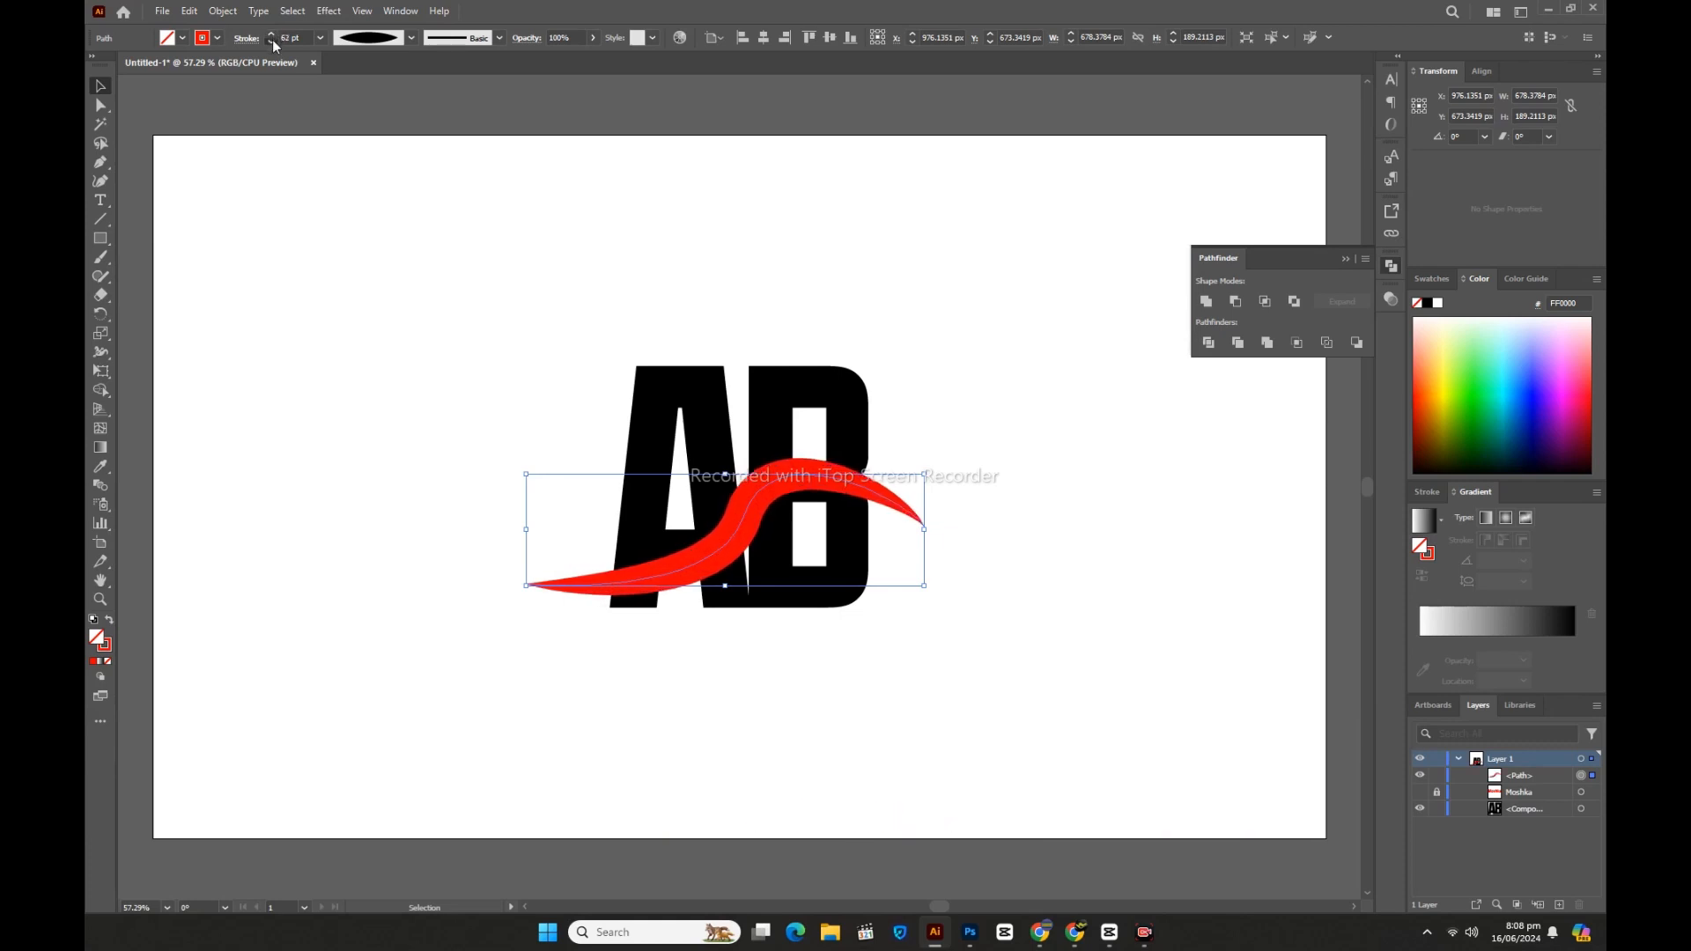
click(272, 40)
click(272, 39)
click(429, 363)
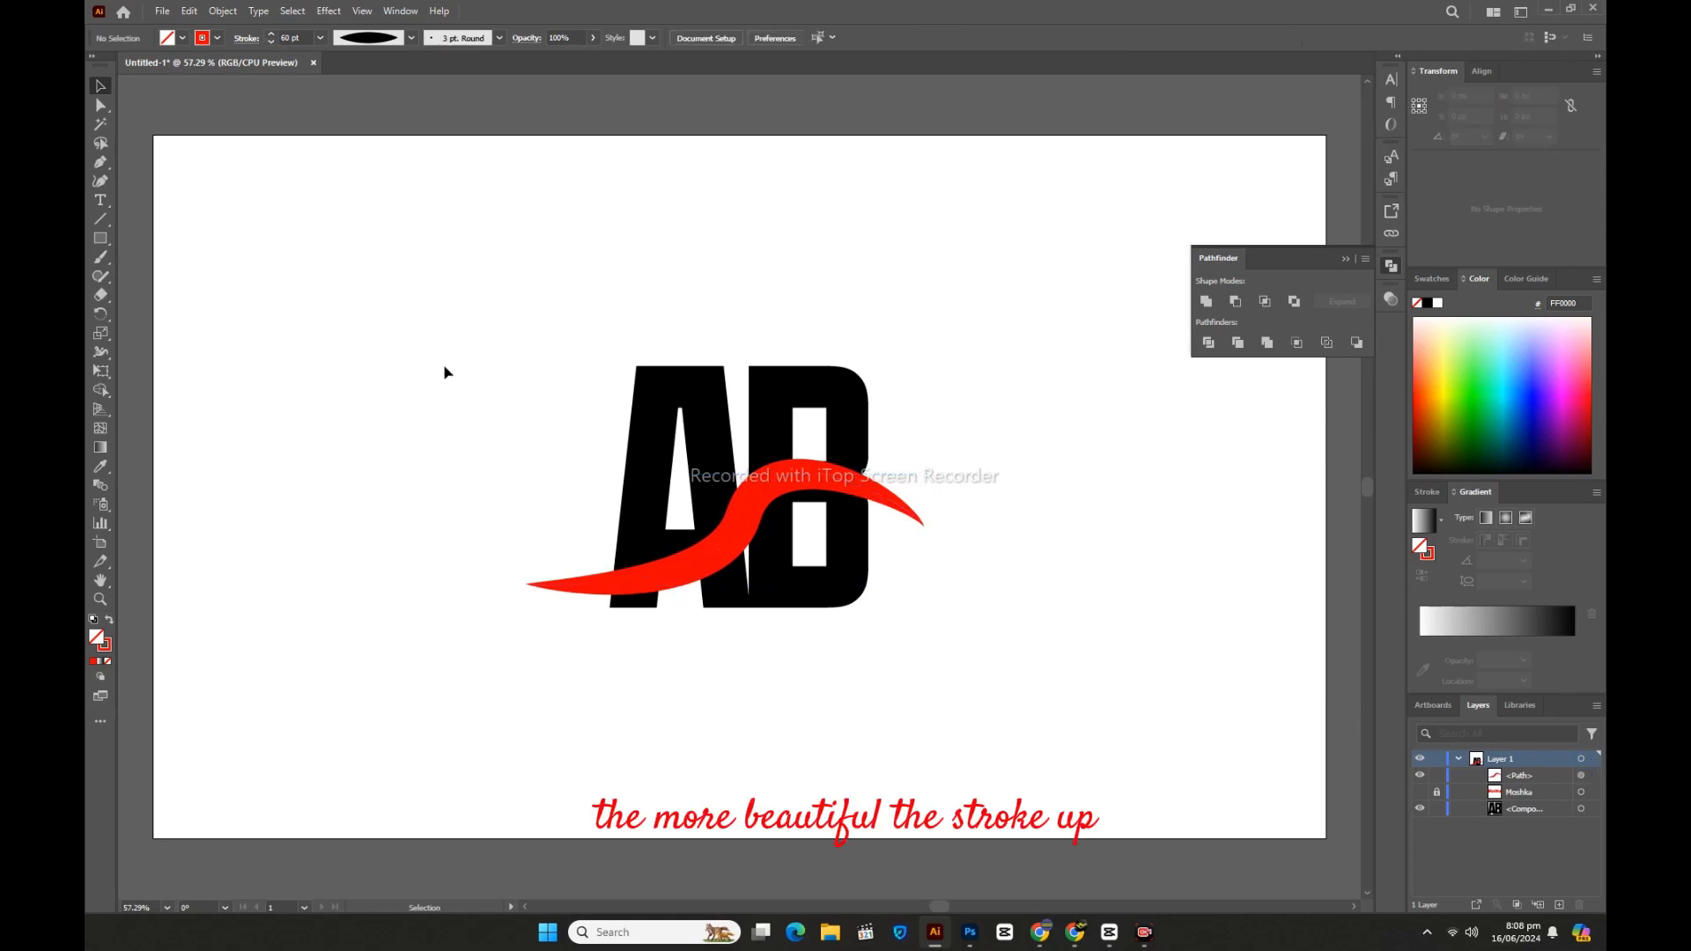
Step: Reshape the red curve by raising its start anchor beside the A and pulling its end anchor closer to the B
click(756, 504)
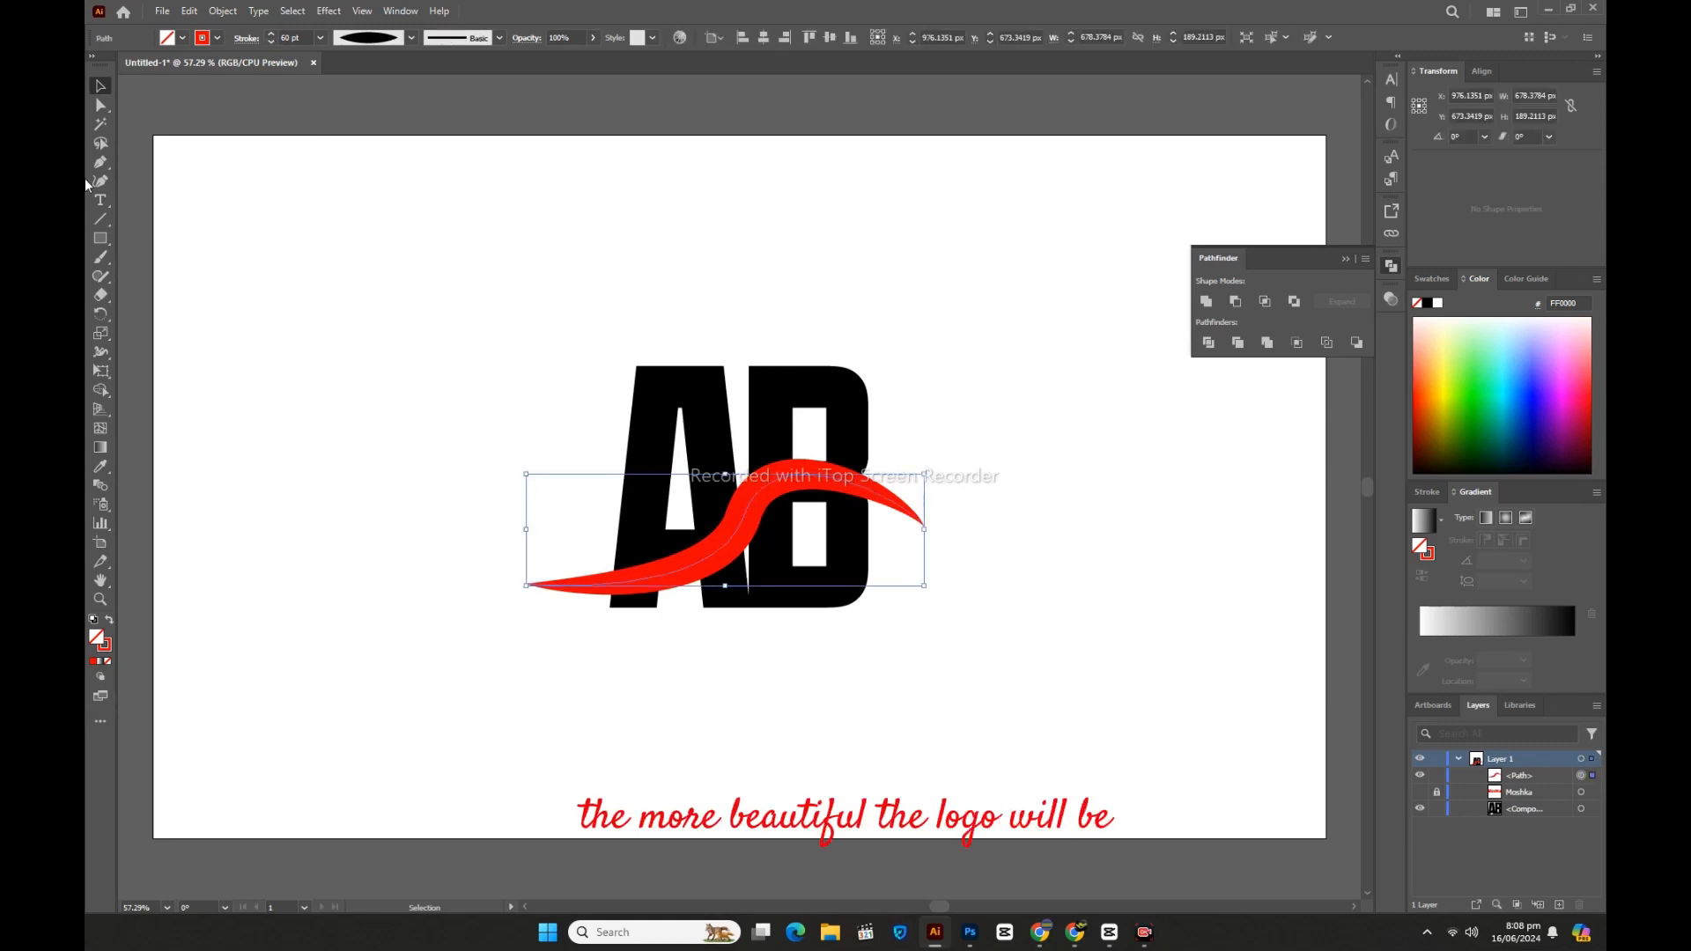
click(95, 104)
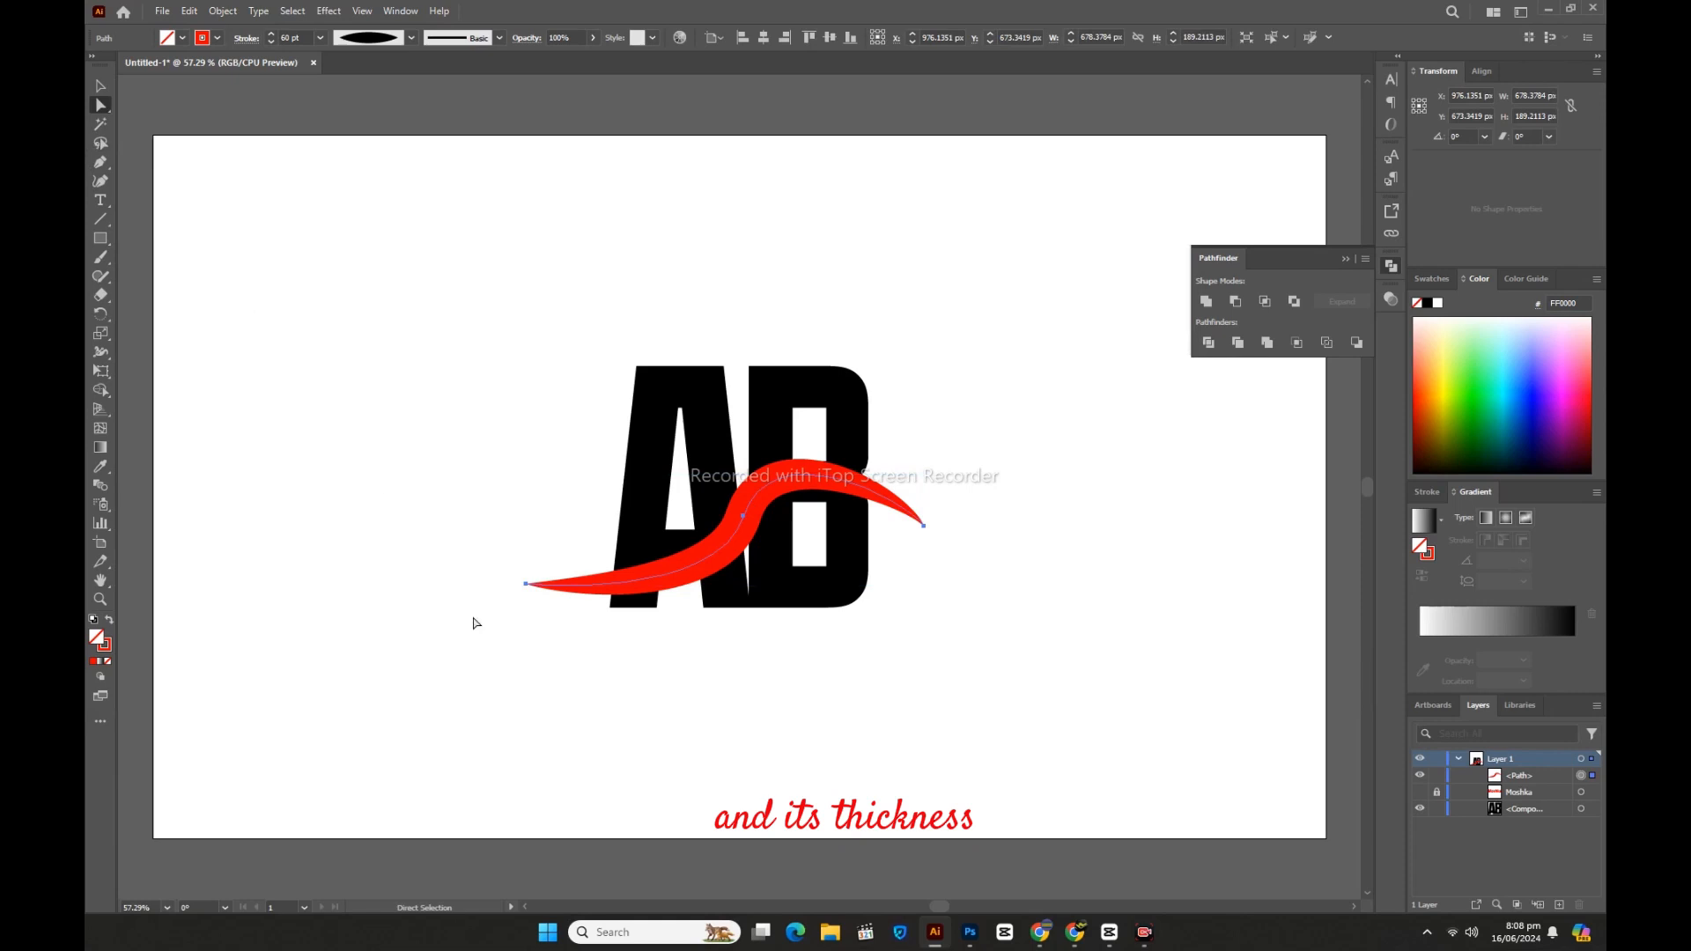
drag(526, 585, 557, 508)
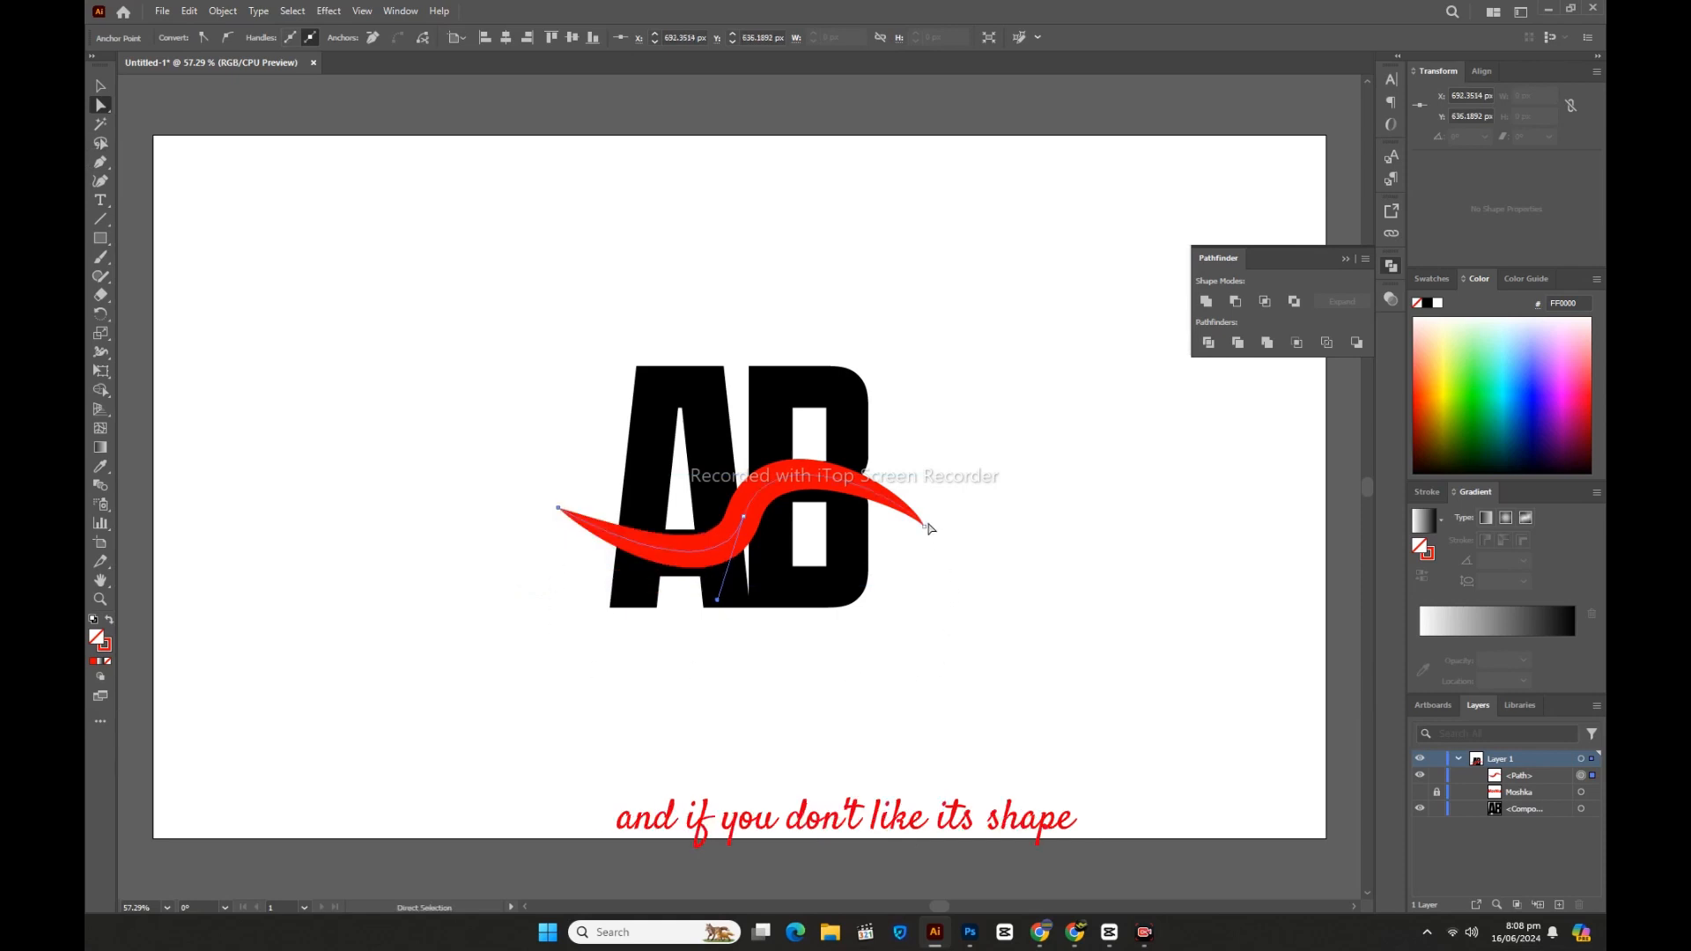
drag(924, 527, 900, 532)
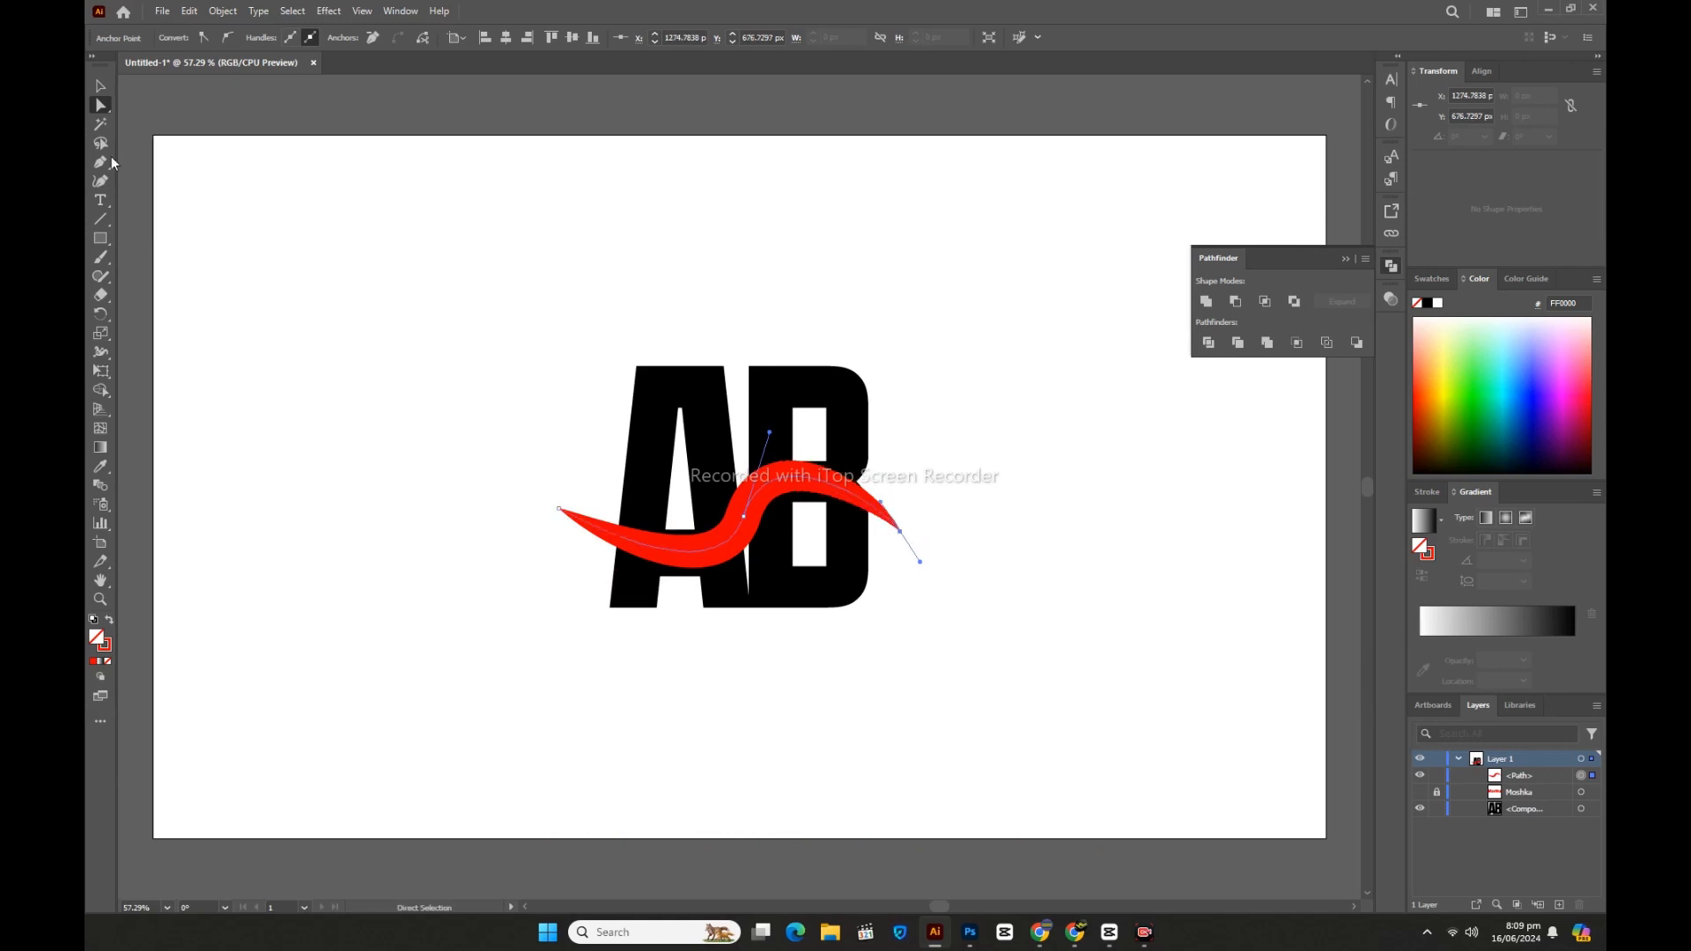
Step: Align the AB shape and the red curve to each other by their horizontal centers
click(99, 85)
drag(454, 400, 1007, 634)
click(763, 39)
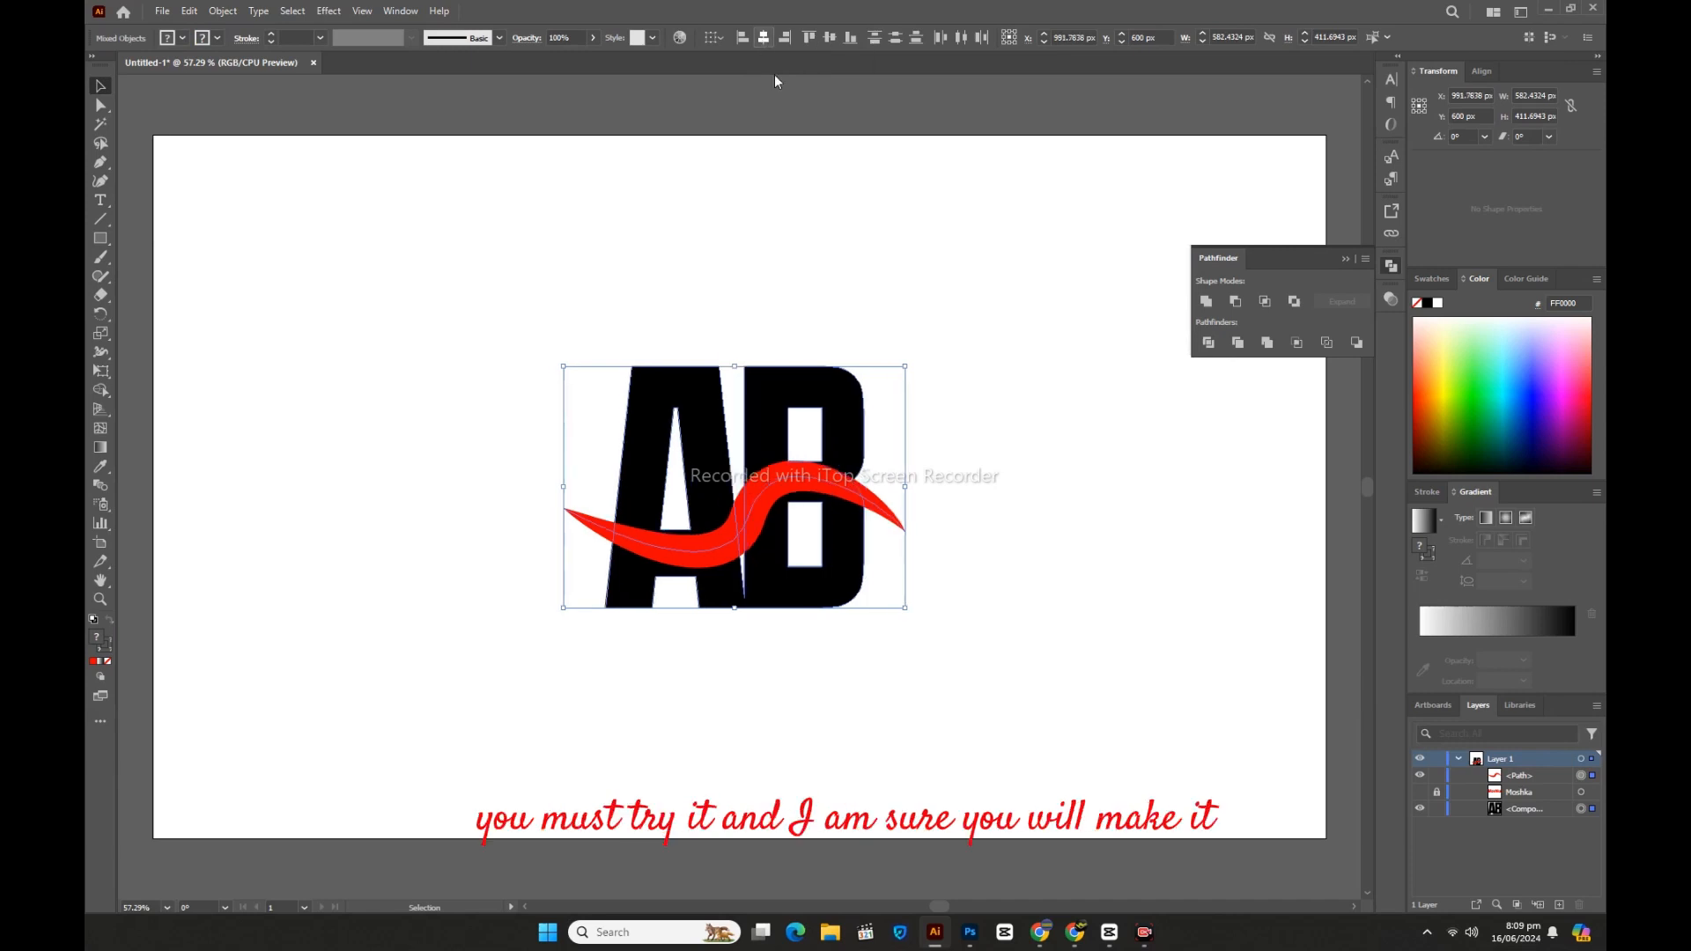
click(996, 480)
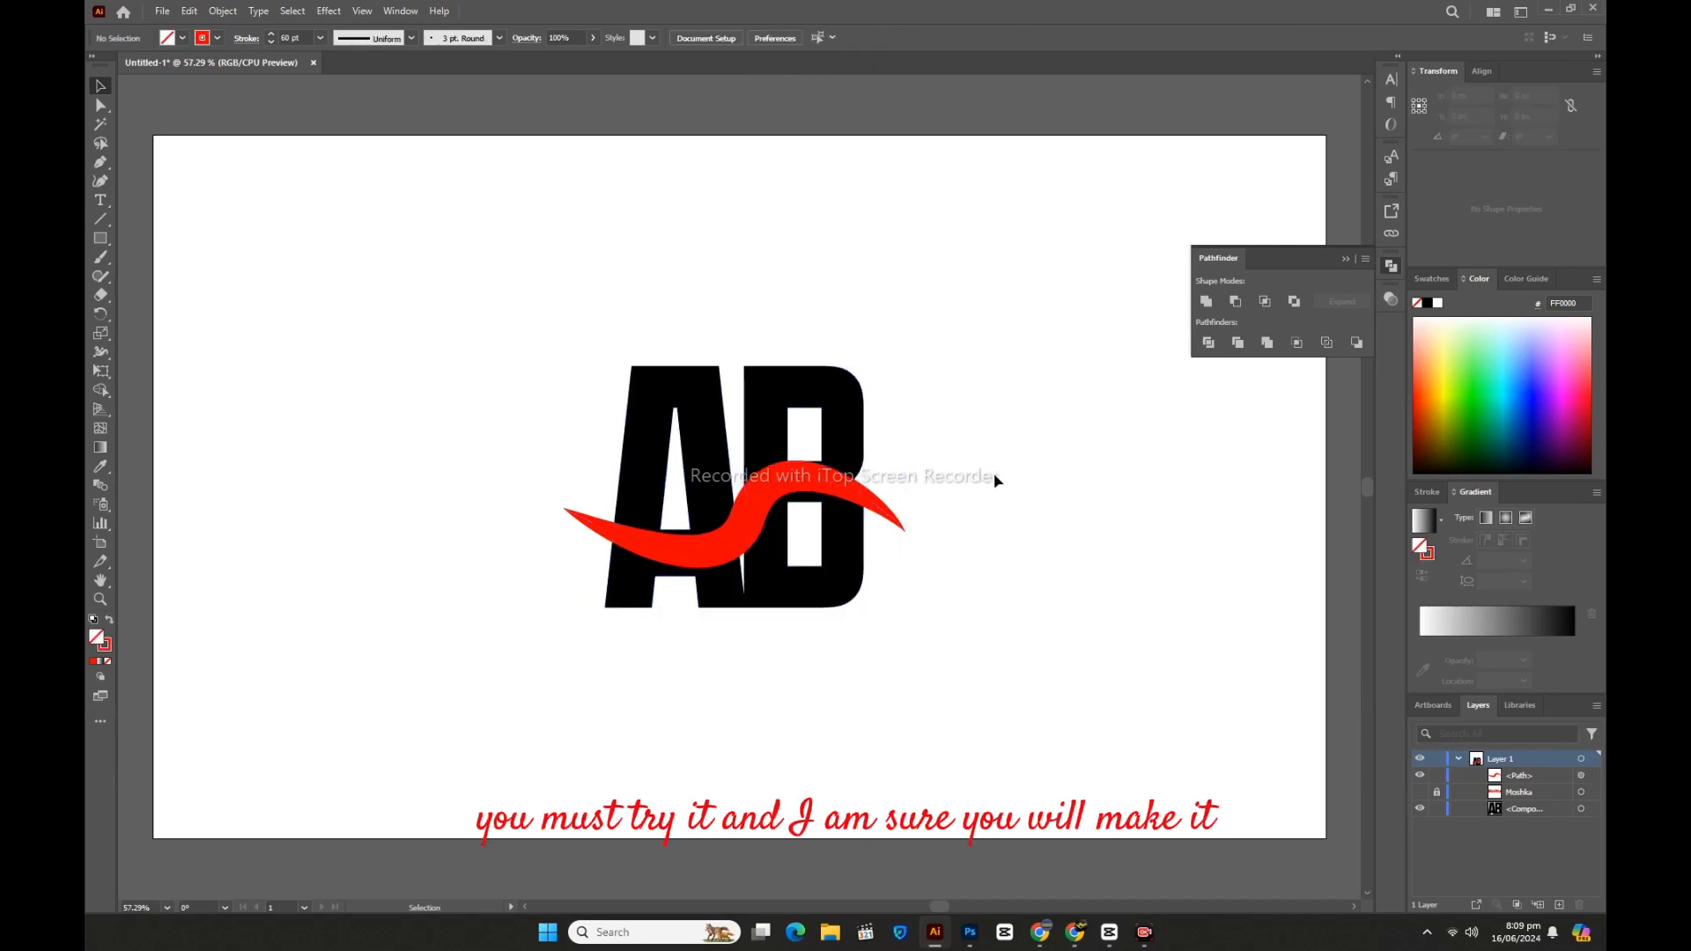
Step: Increase the red curve's stroke weight to 64 pt
click(810, 483)
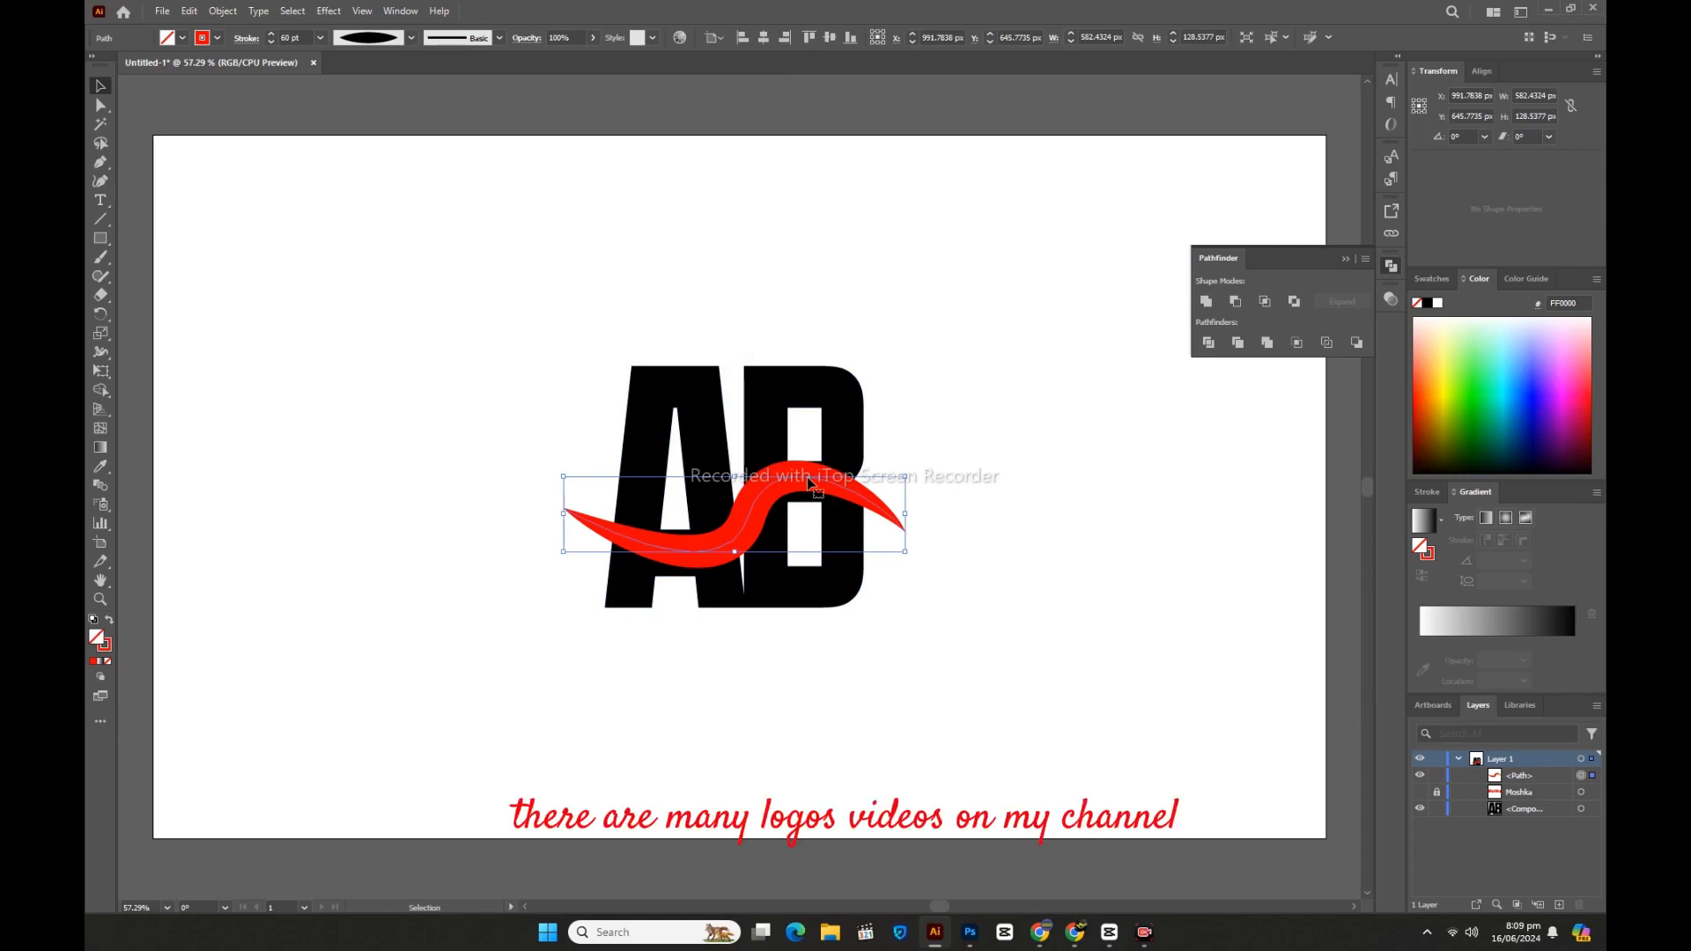
click(271, 33)
click(271, 34)
click(271, 33)
click(272, 33)
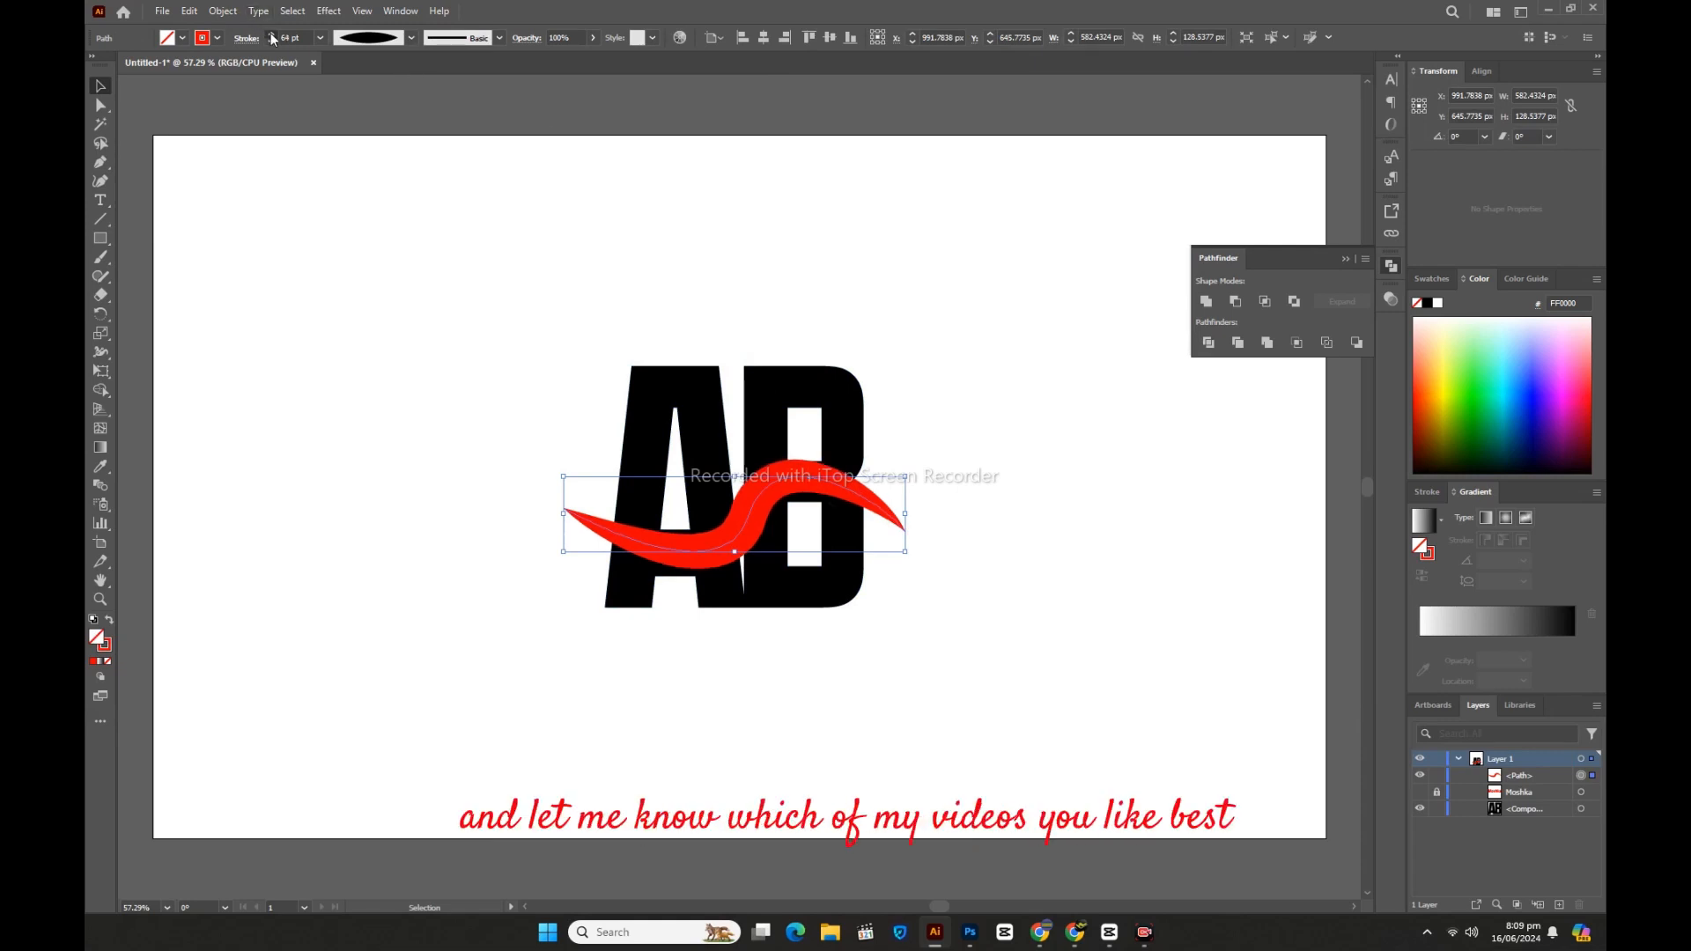
Step: Increase the red curve's stroke weight to 75 pt
click(272, 33)
click(271, 33)
click(271, 33)
click(272, 34)
click(272, 34)
click(271, 33)
click(271, 33)
click(271, 33)
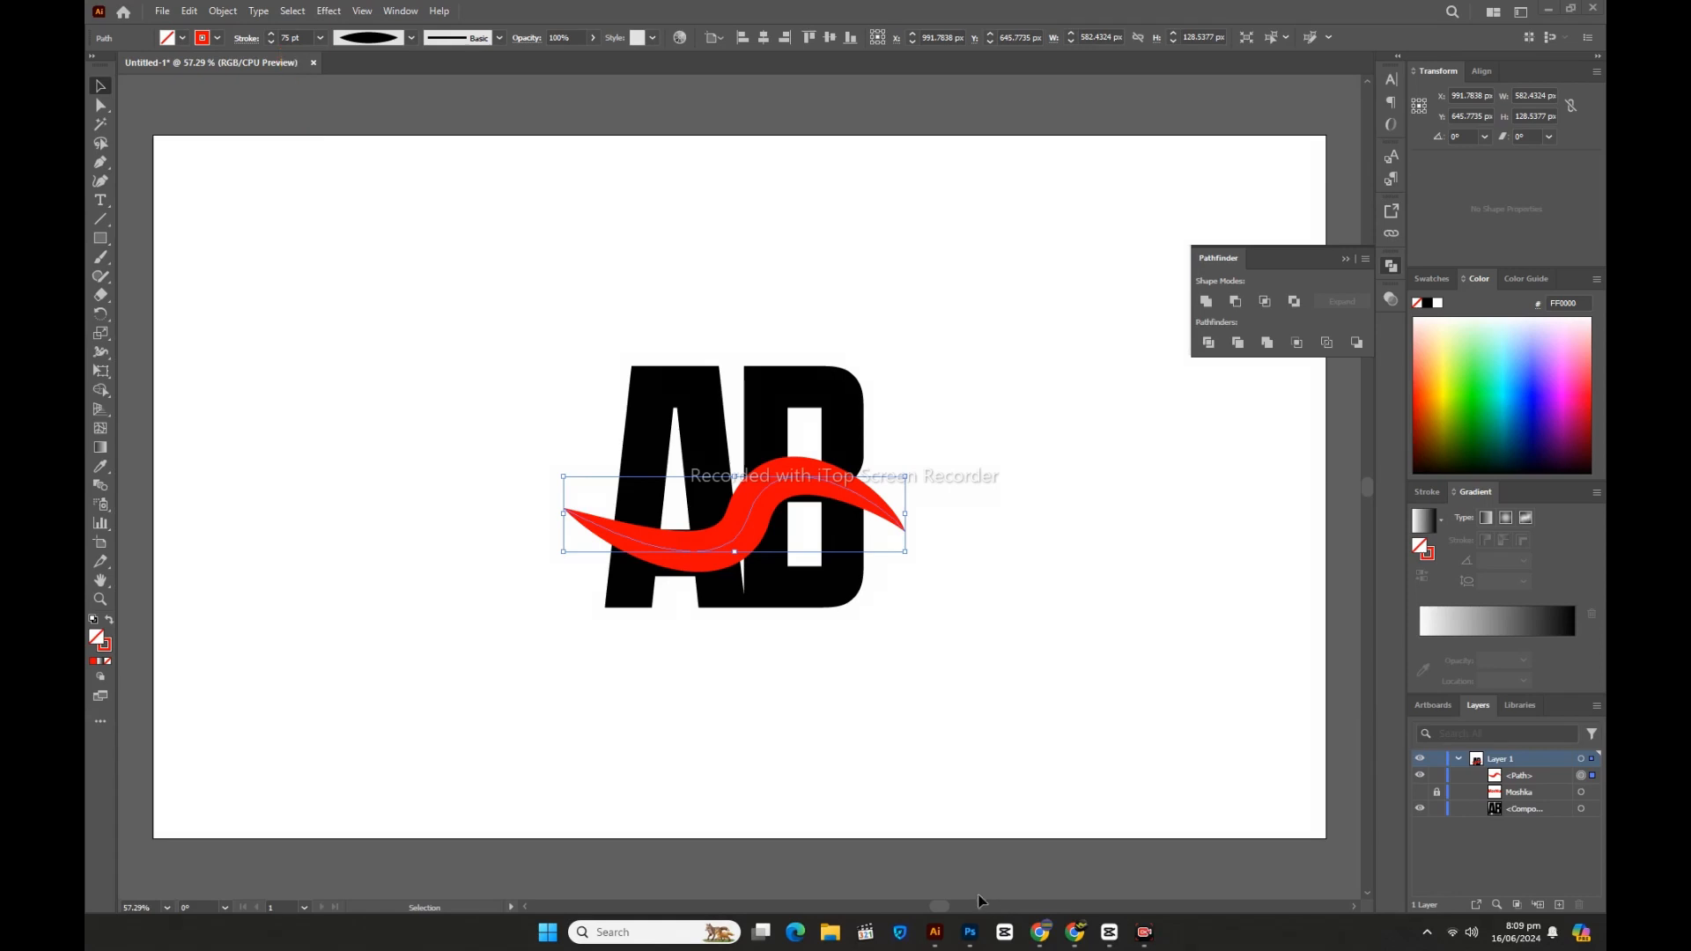
Step: Expand the appearance of the red curve into a filled shape and align it horizontally with the AB letters
click(350, 323)
click(687, 548)
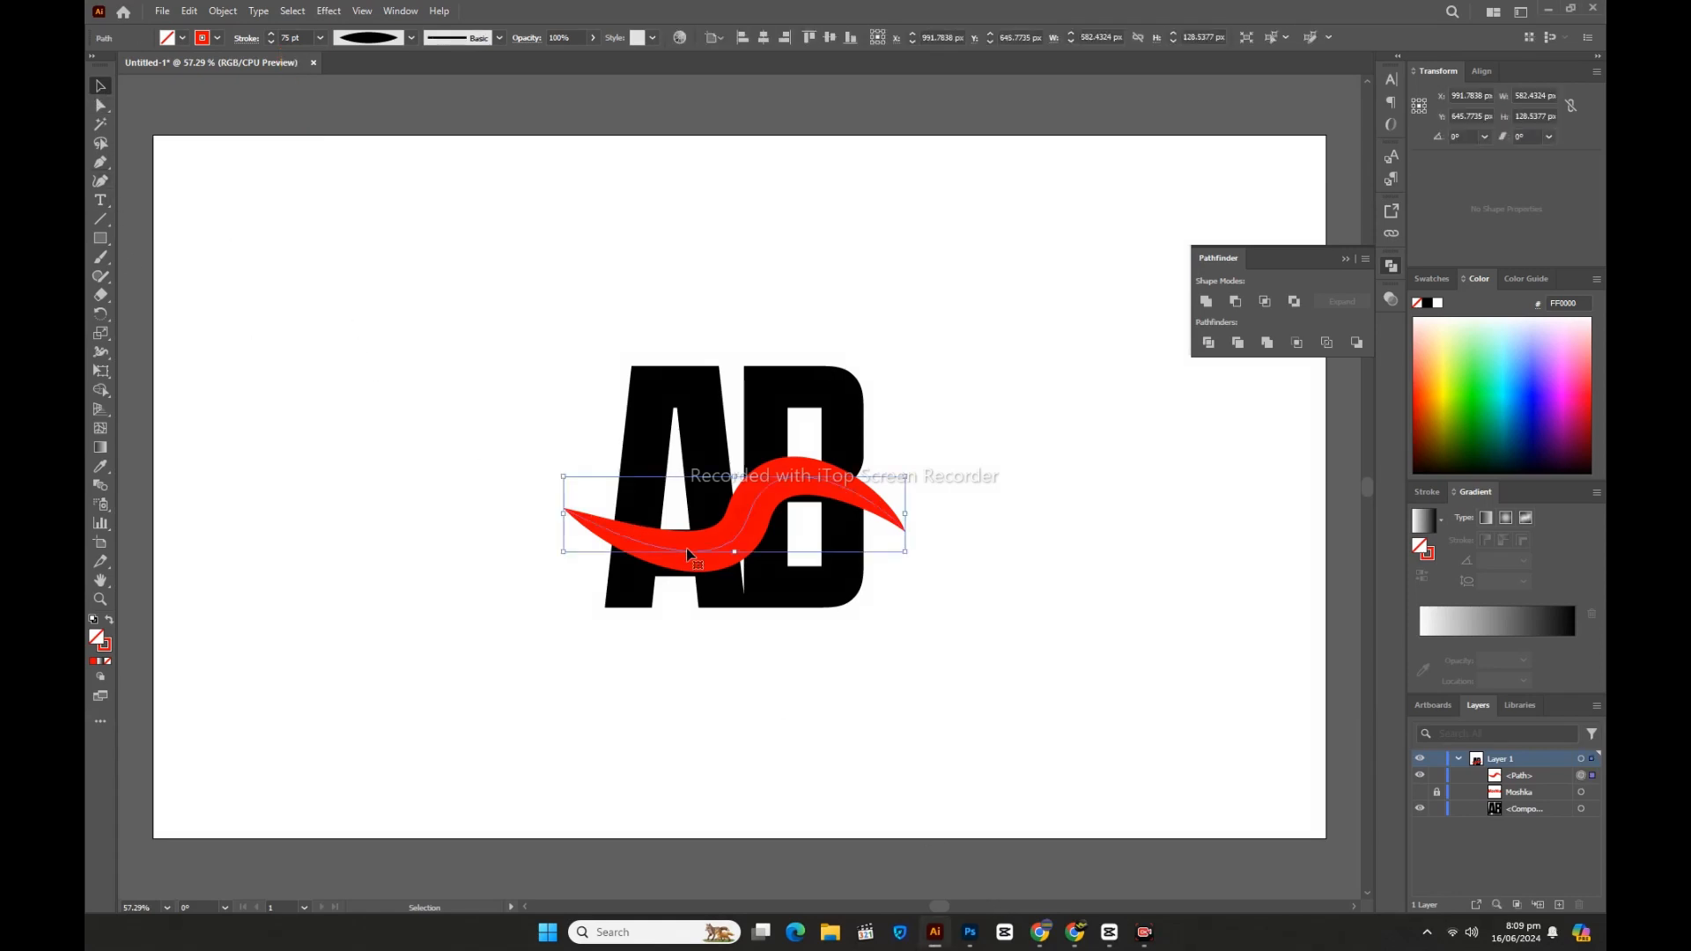
click(223, 11)
click(287, 236)
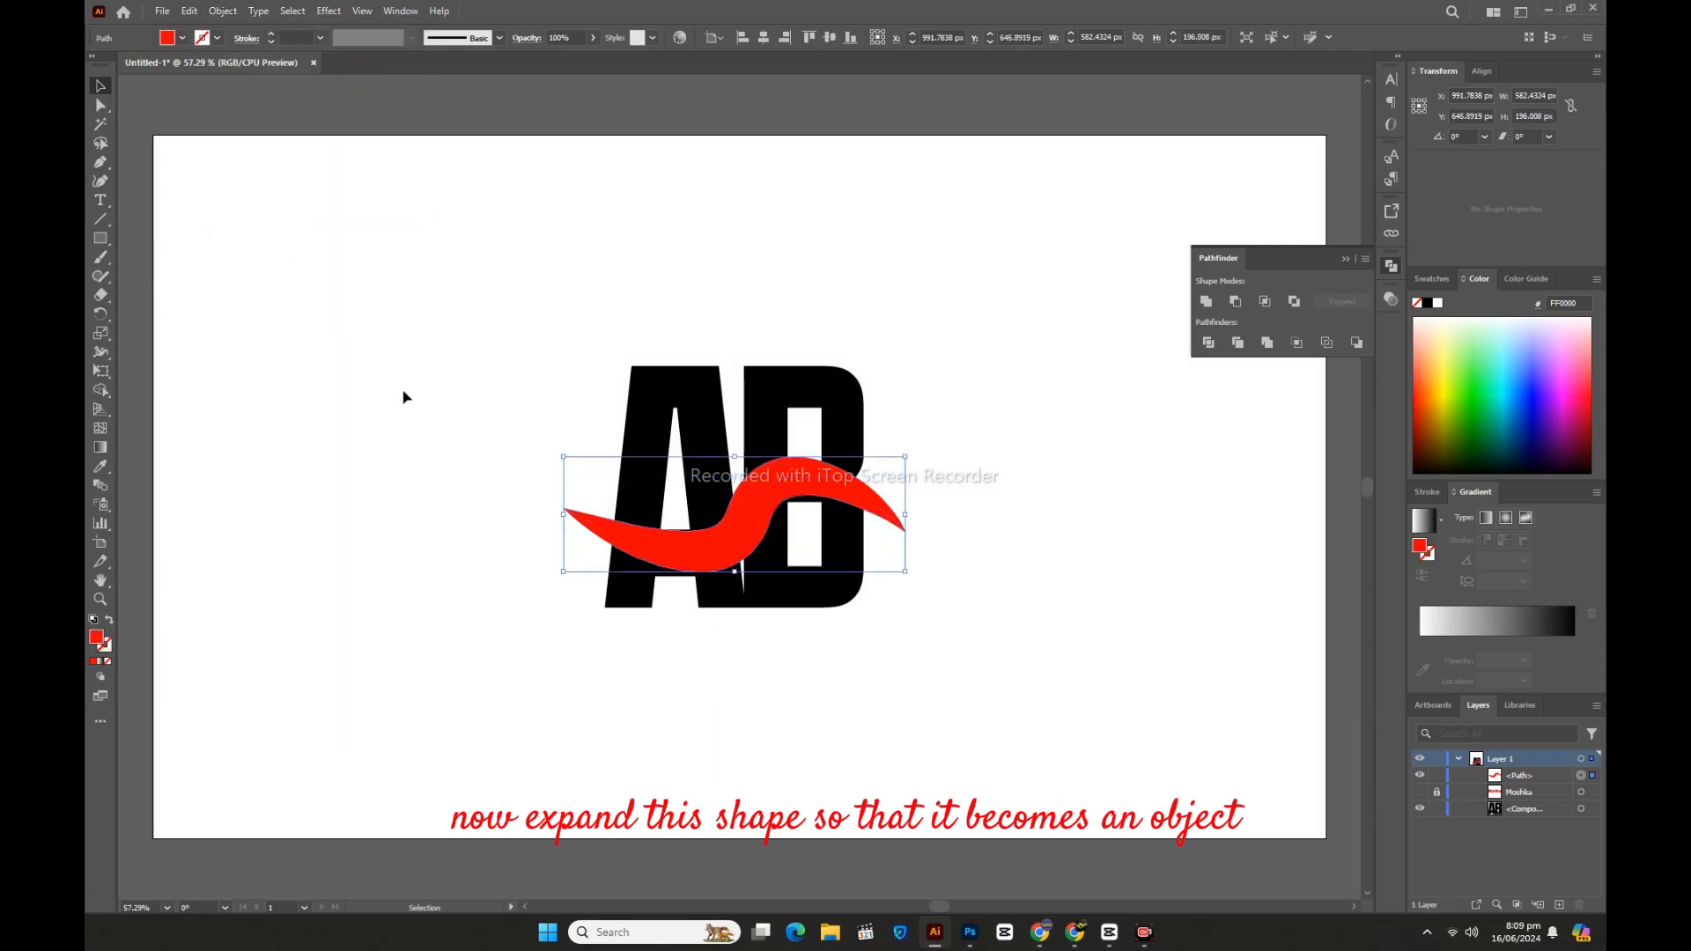
drag(408, 378, 947, 637)
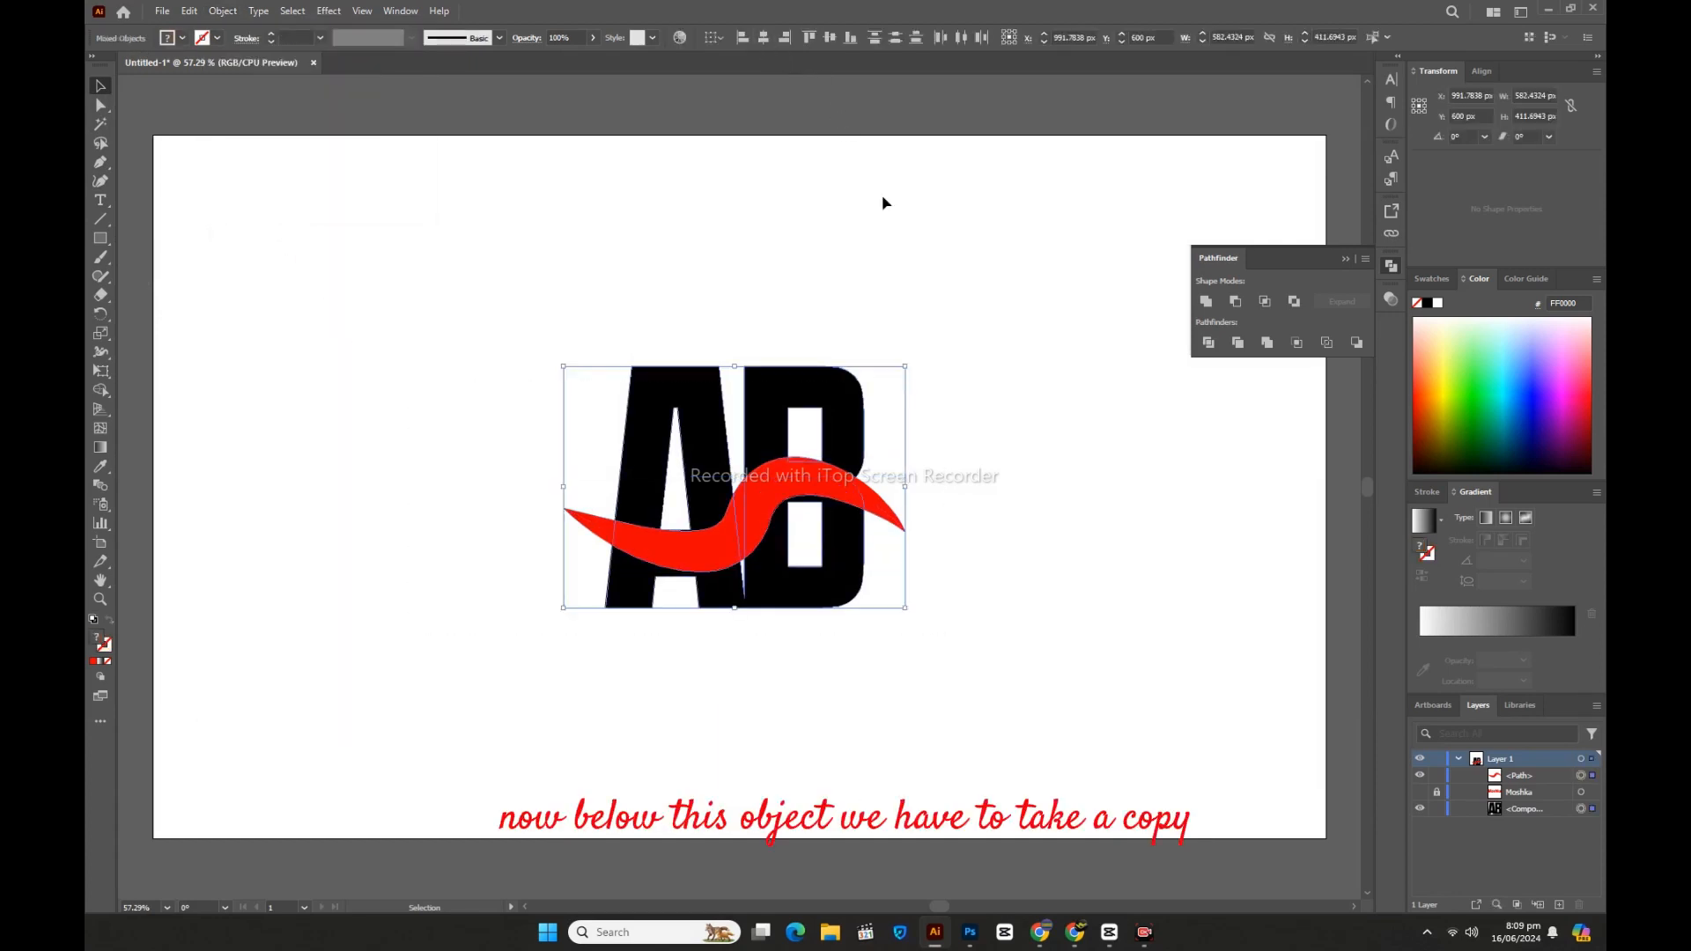
click(1076, 472)
Step: Paste a copy of the red shape directly behind it and fill the copy with white
click(784, 481)
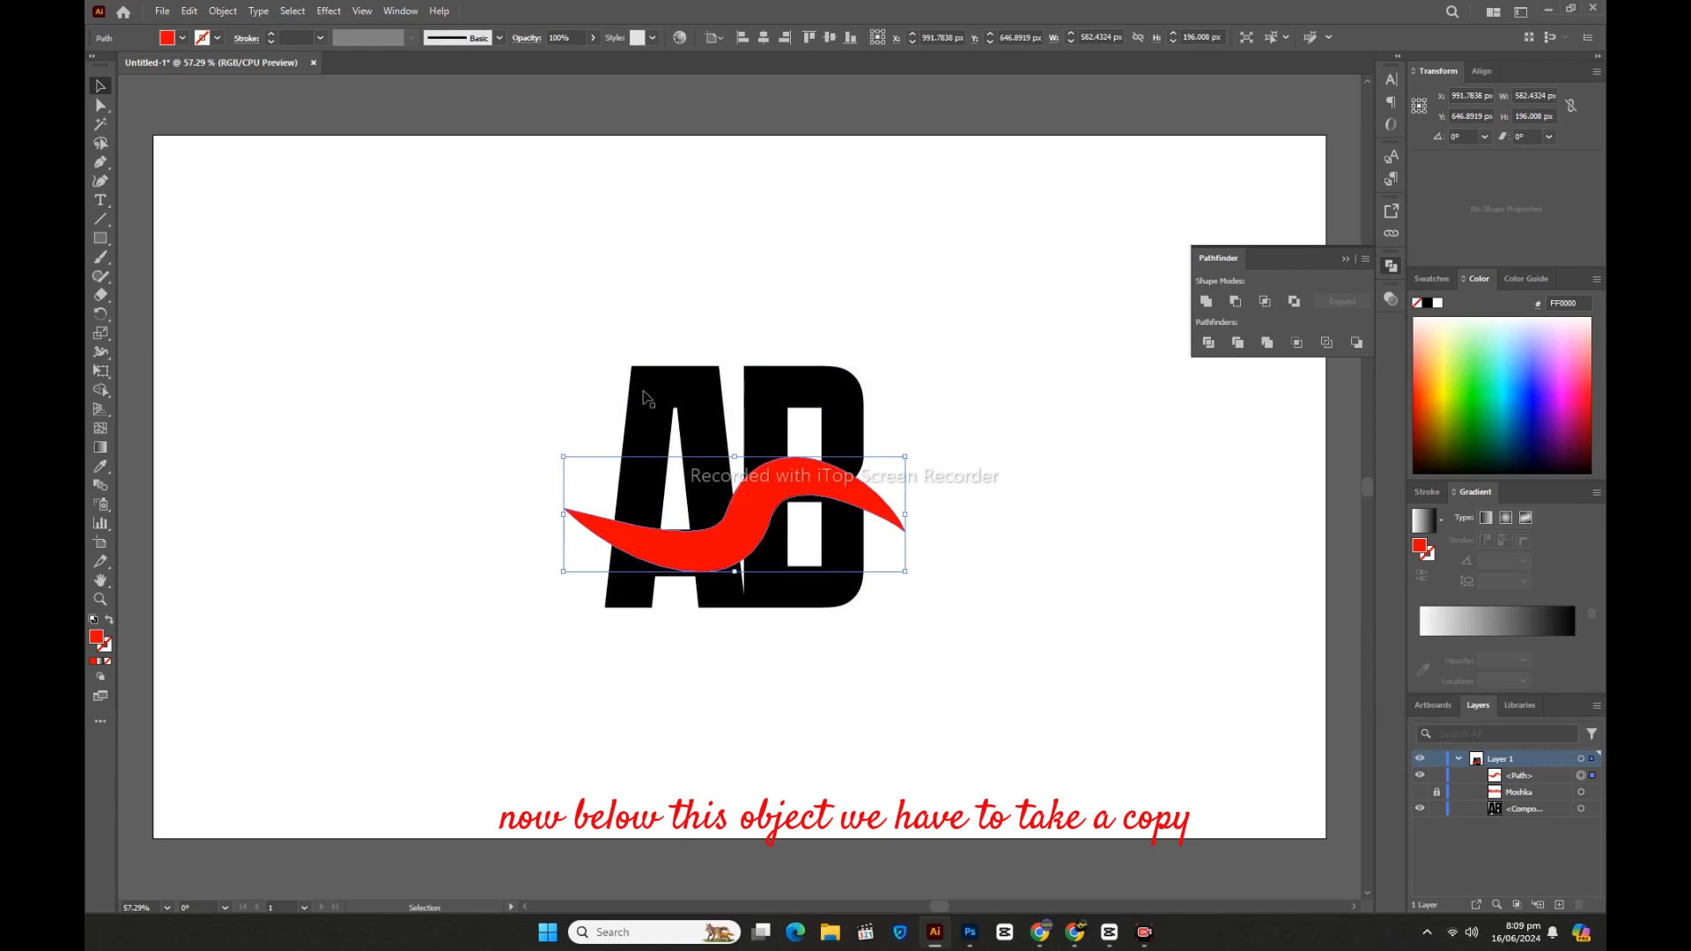
click(191, 12)
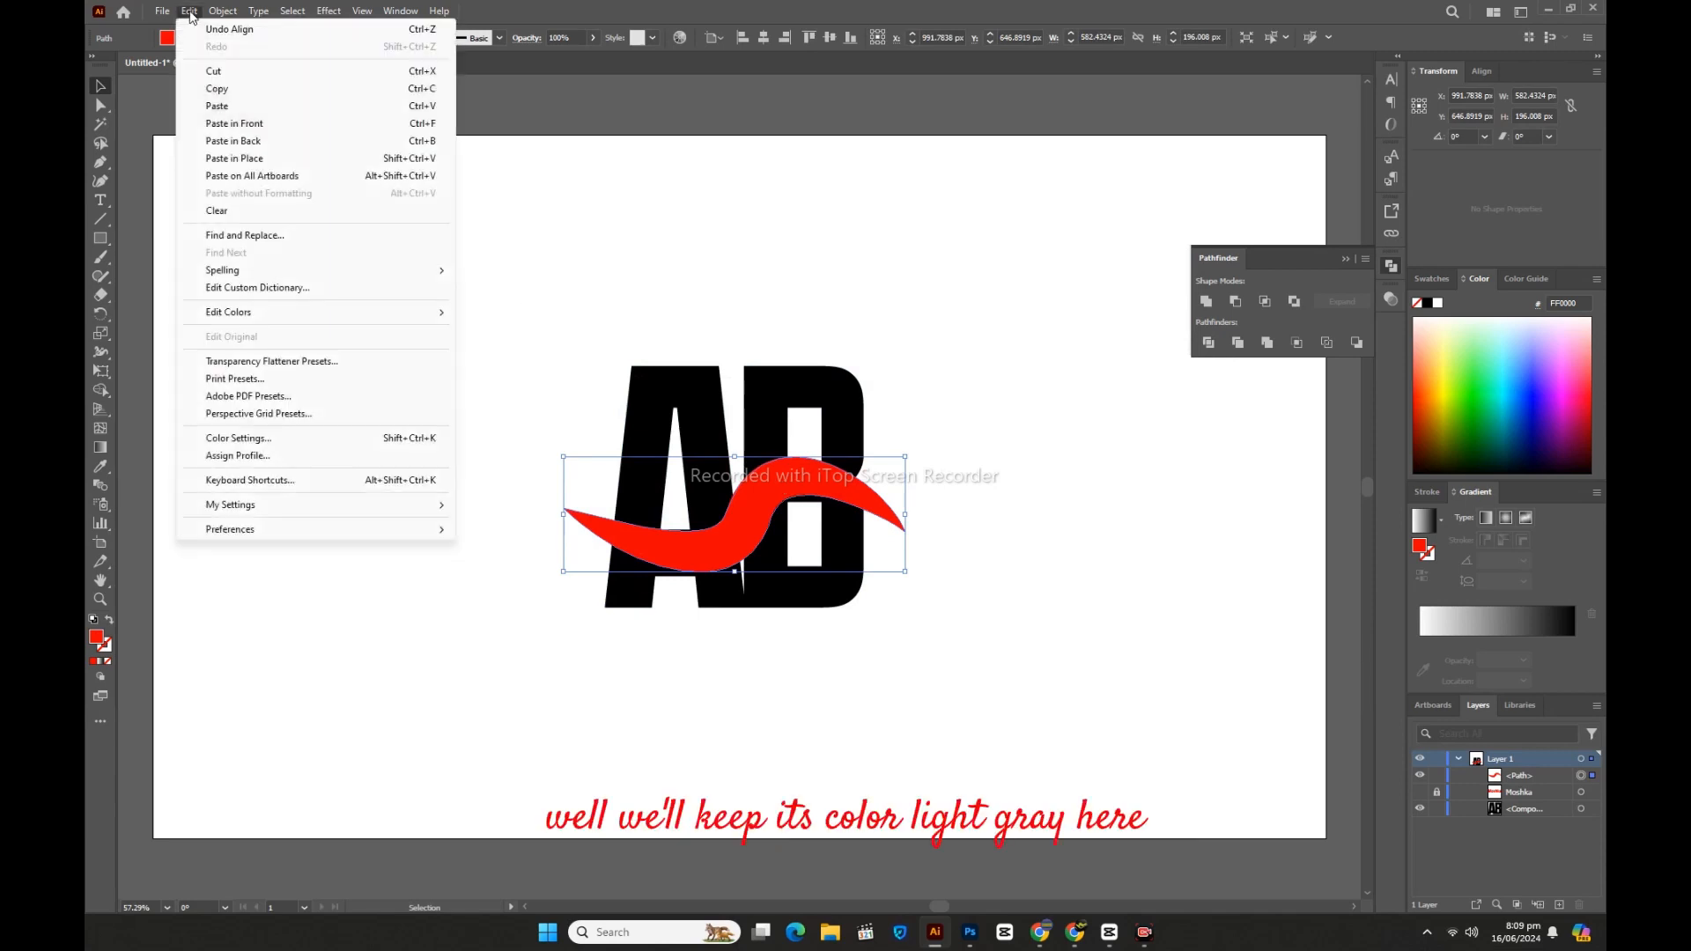
click(218, 90)
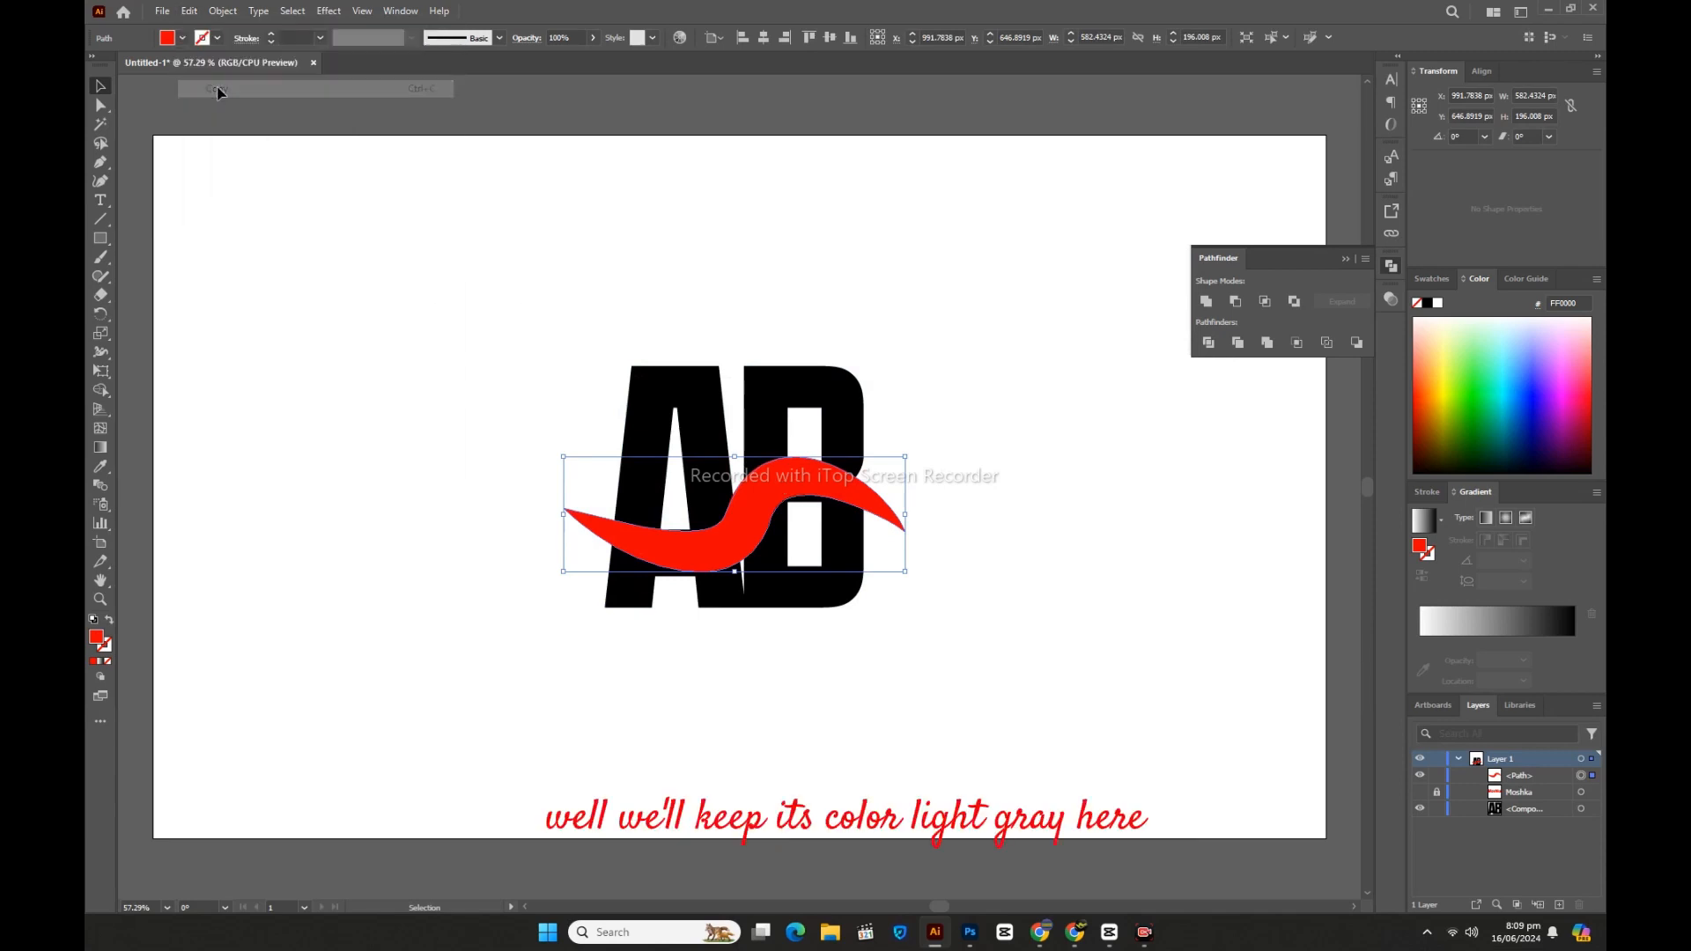
click(190, 13)
click(253, 145)
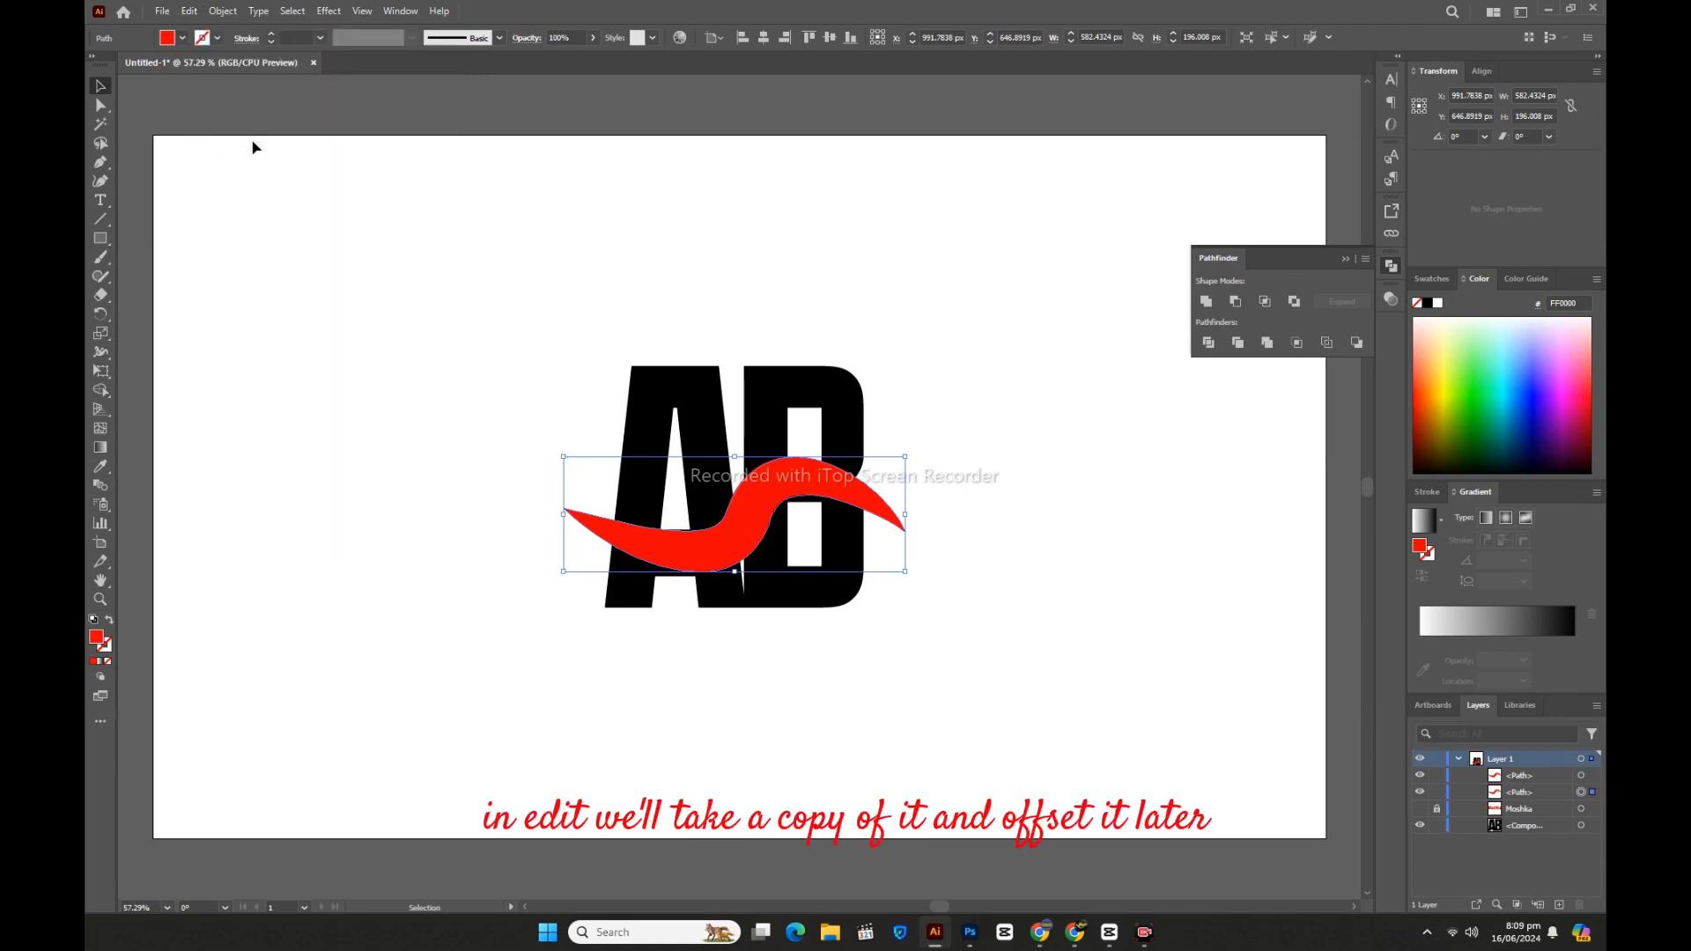
click(173, 43)
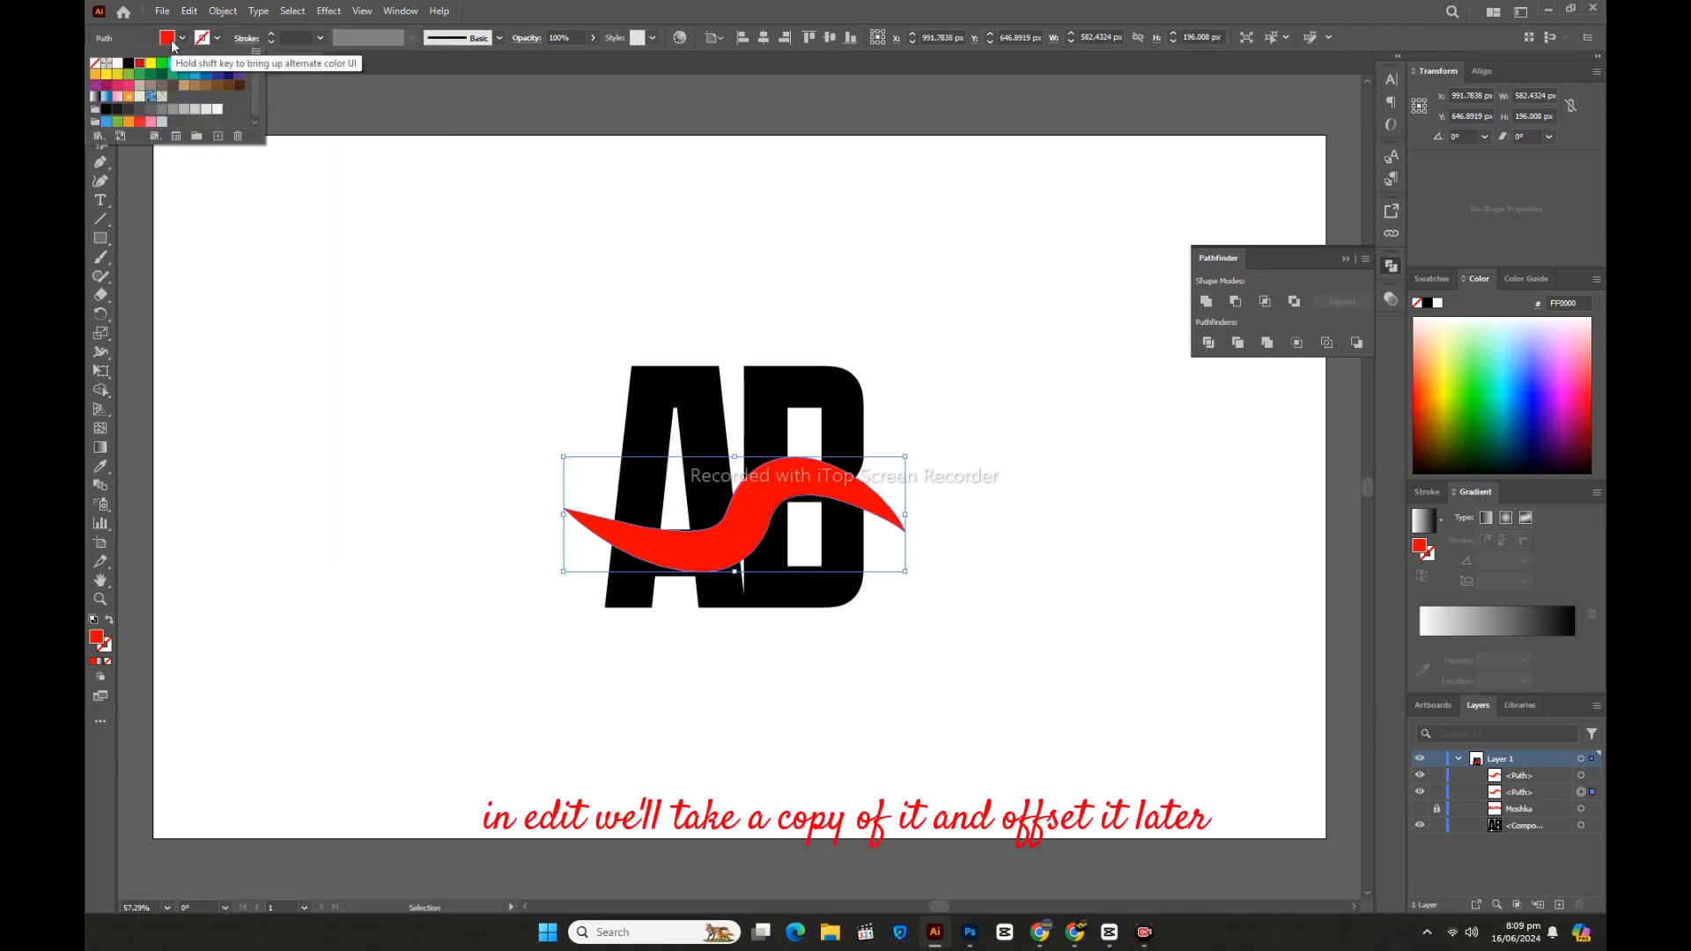
click(117, 66)
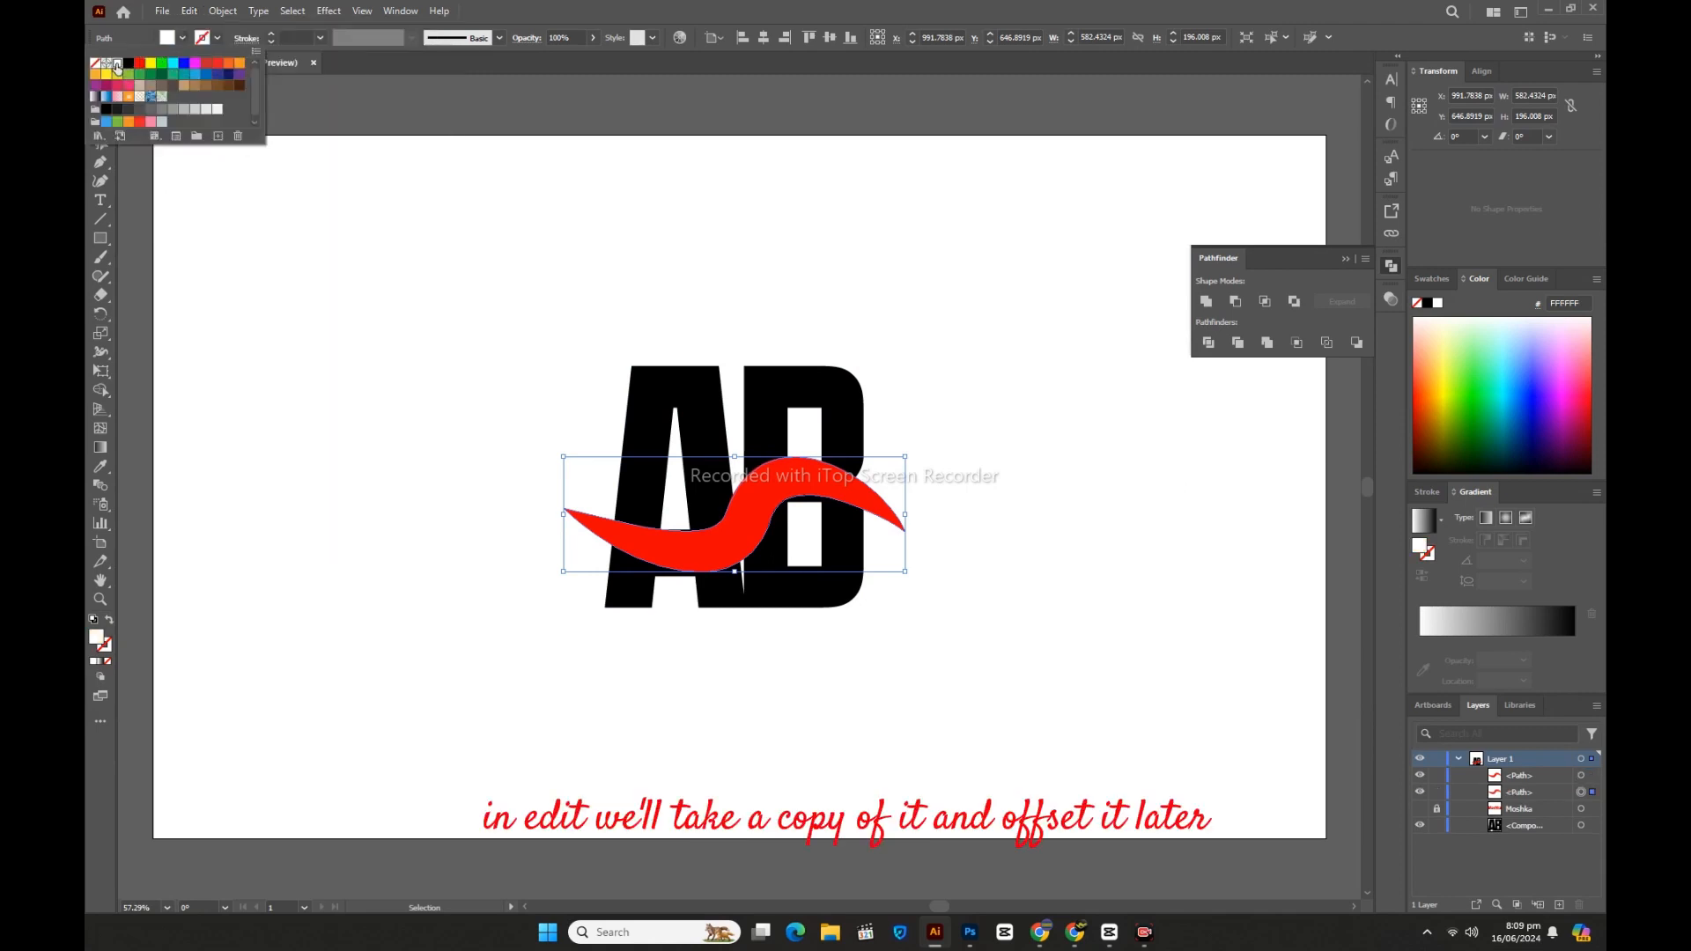
Step: Offset the white copy's path by 10 px with miter joins and a miter limit of 4, and expand its appearance
click(329, 11)
mouse_move(385, 159)
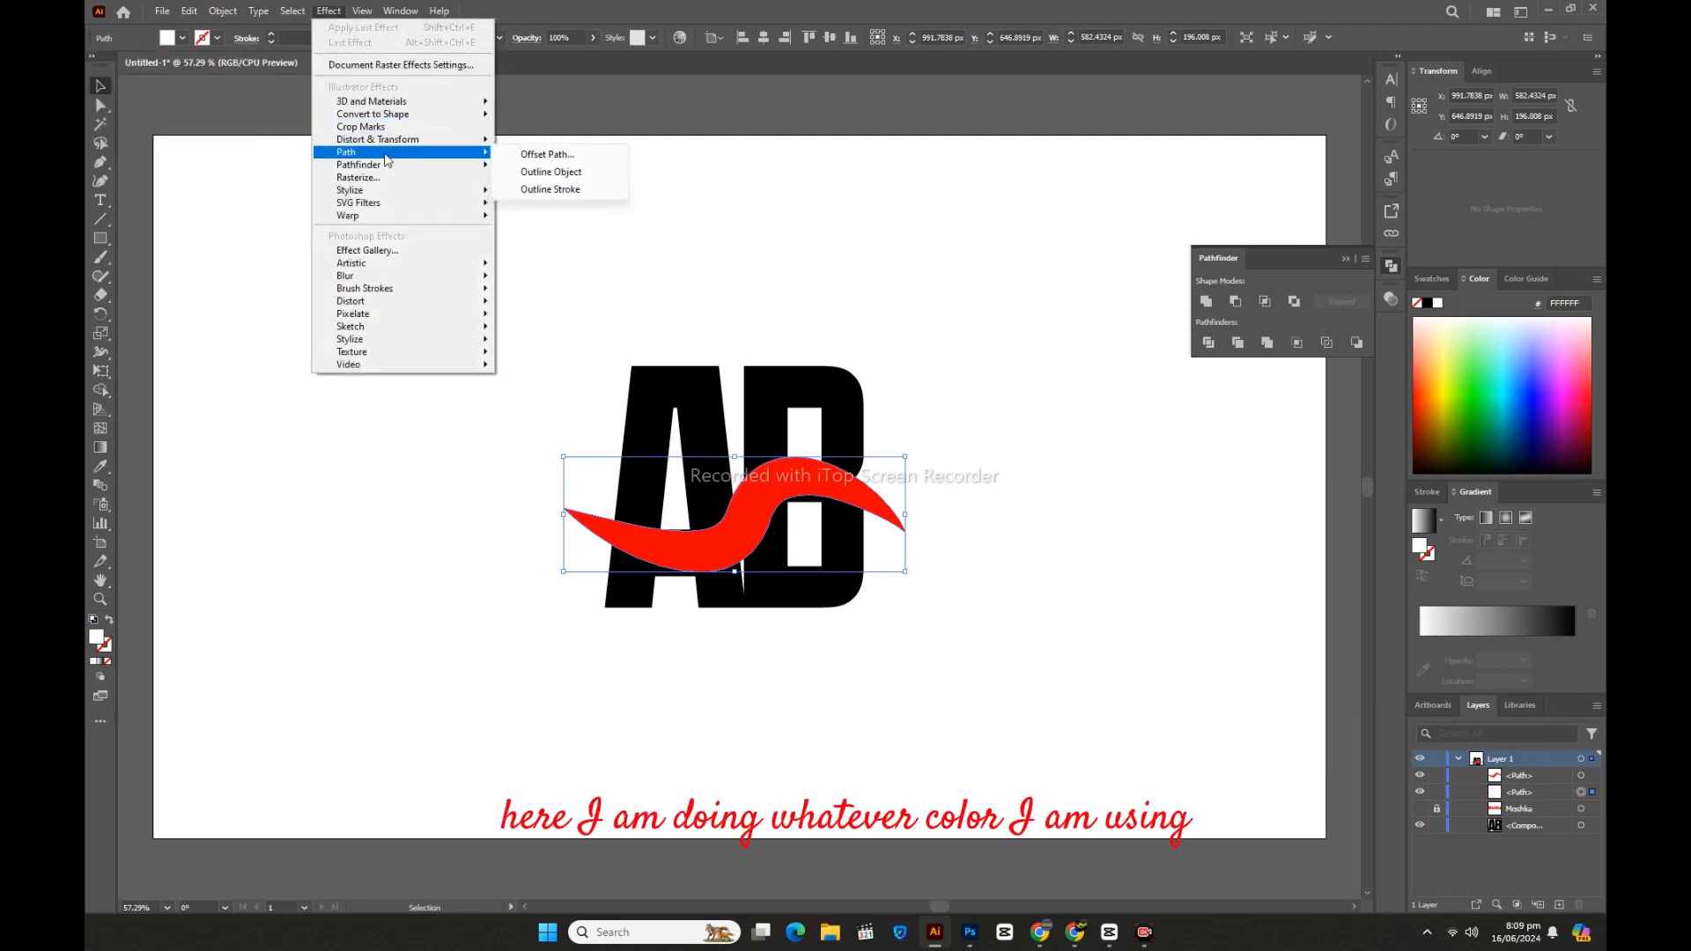
click(547, 154)
drag(744, 206, 1039, 417)
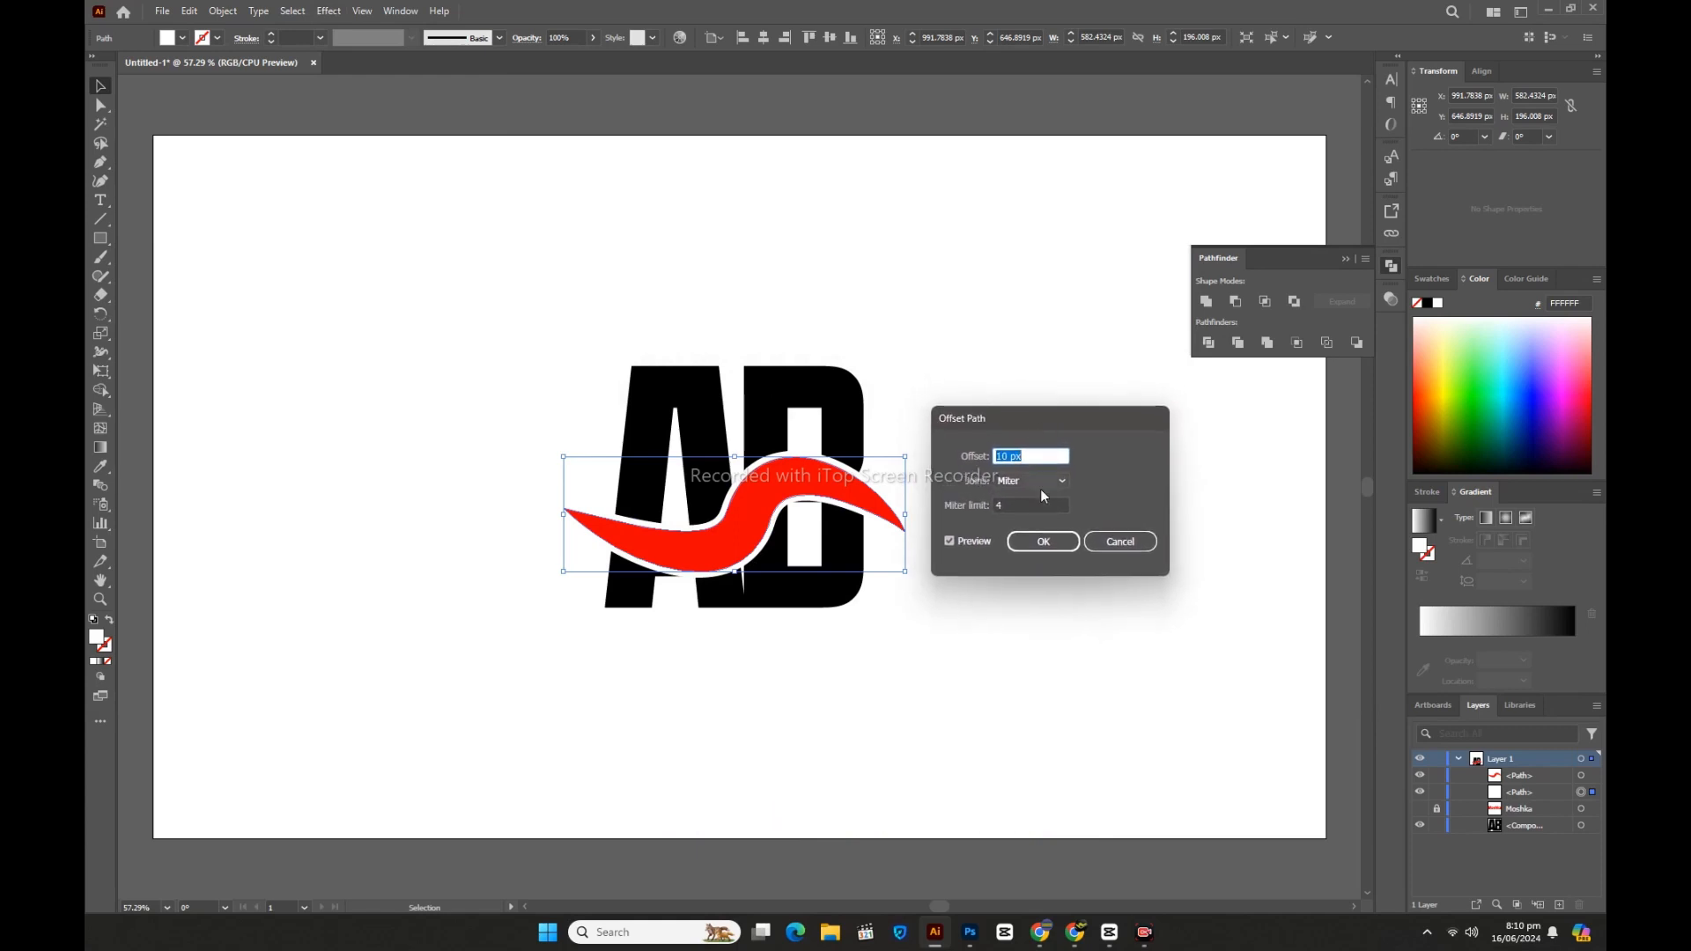
click(1028, 541)
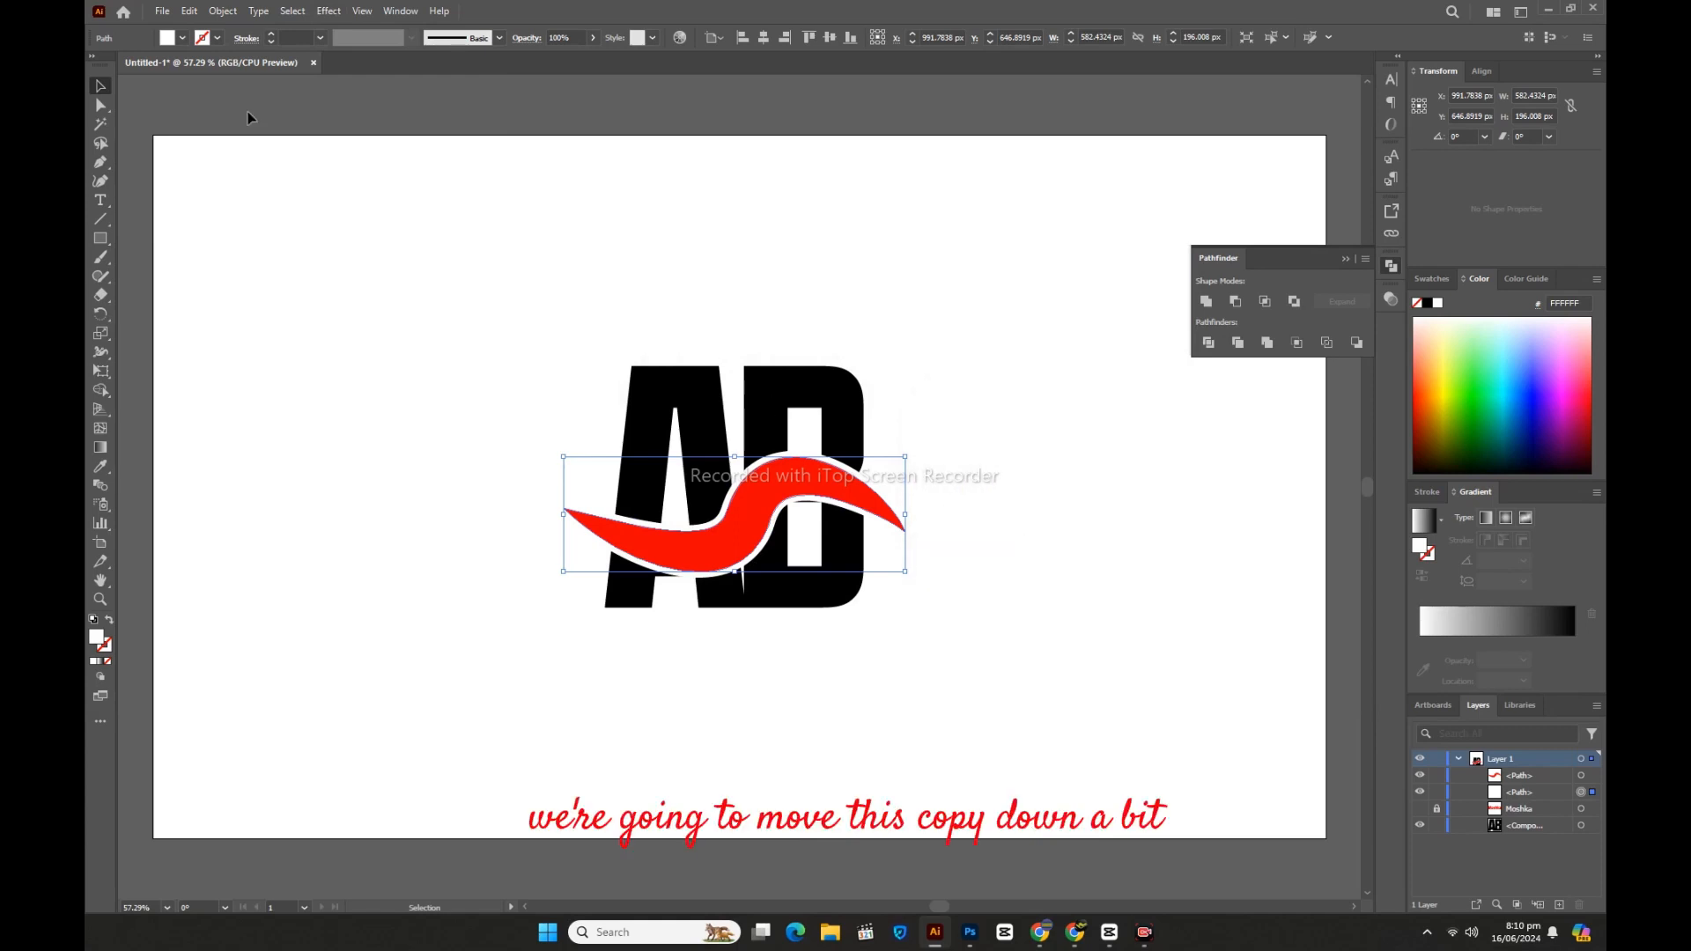
click(222, 11)
click(264, 236)
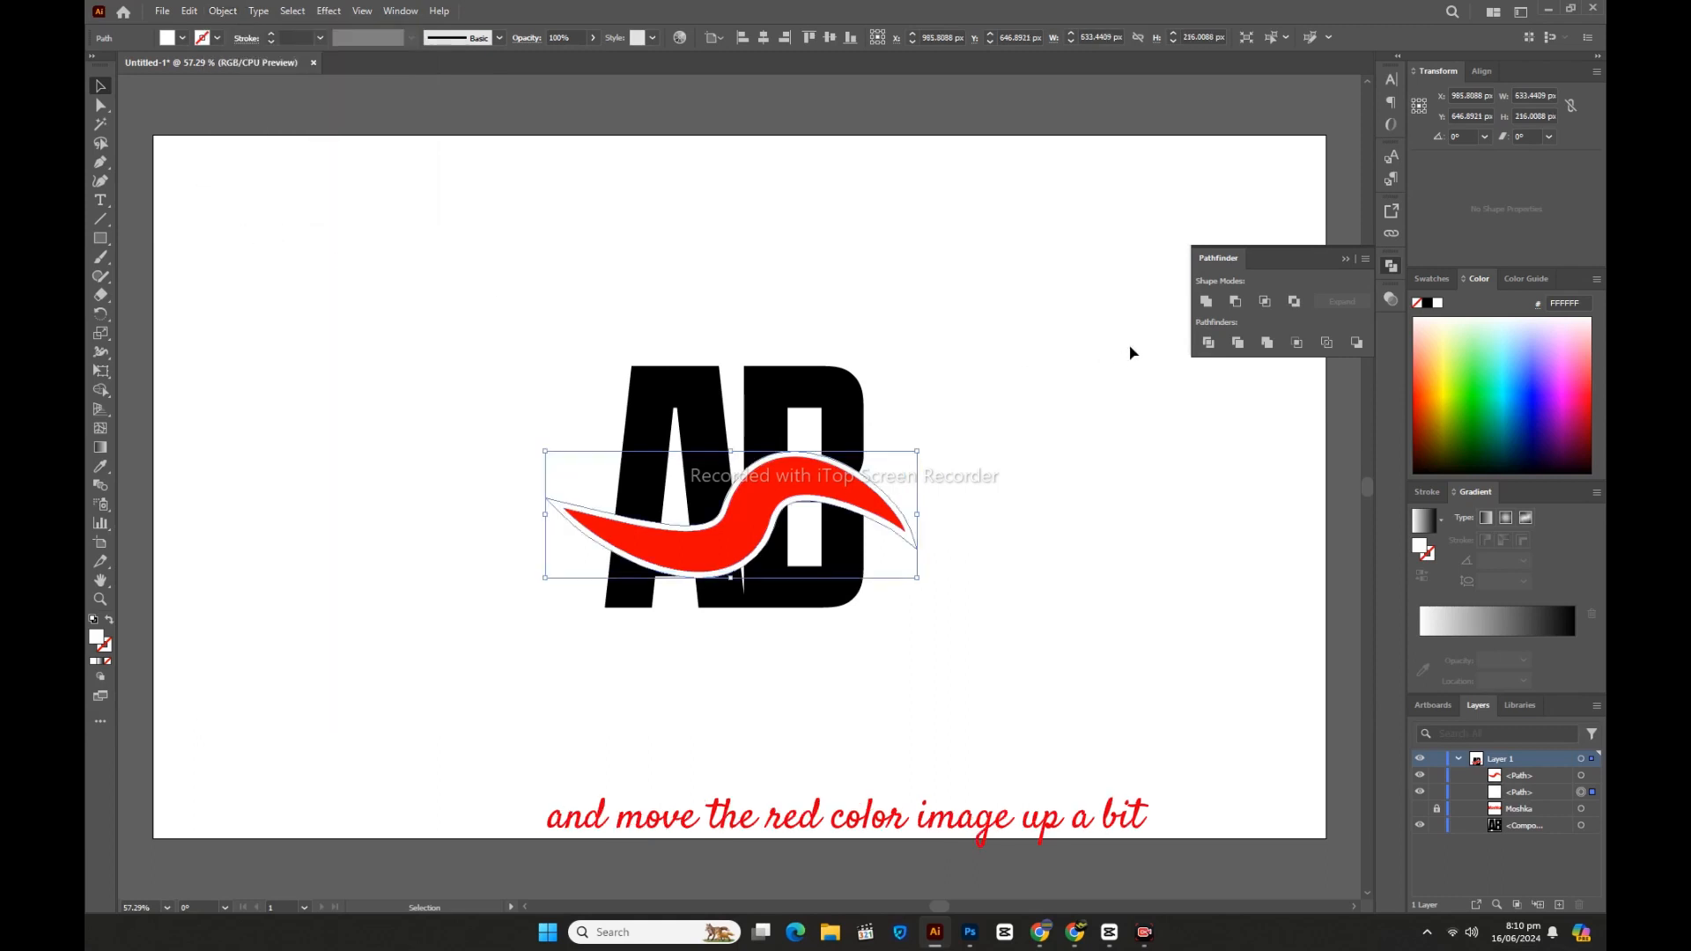
click(1102, 379)
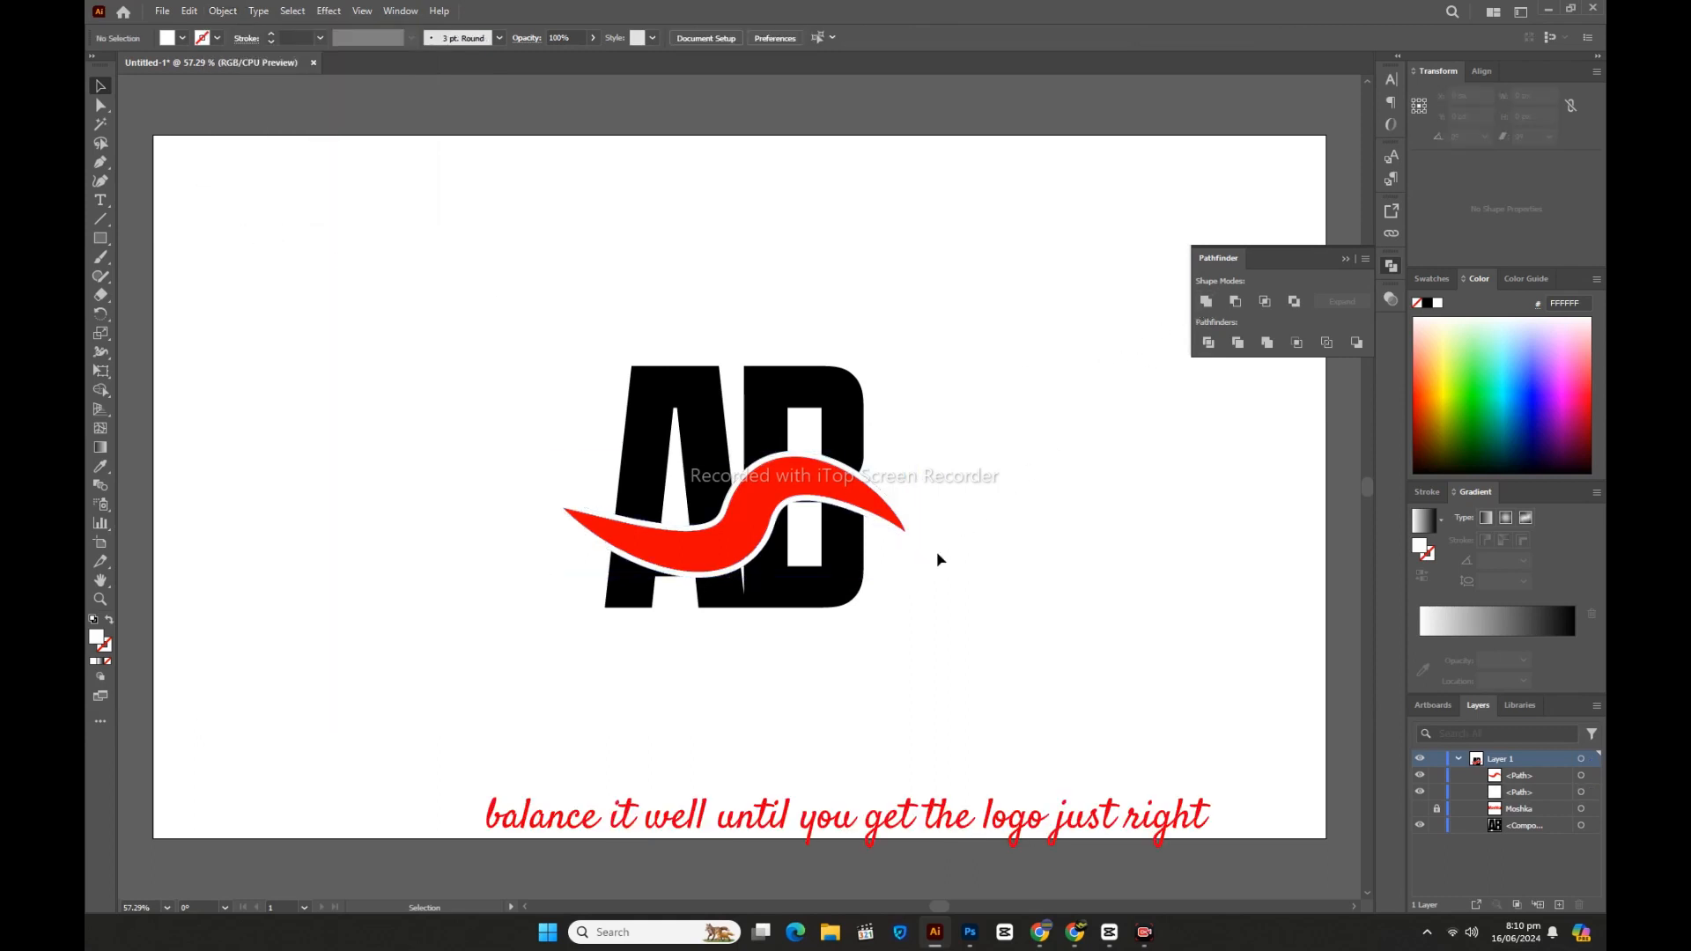
Step: Nudge the white offset shape down 6 px
click(877, 525)
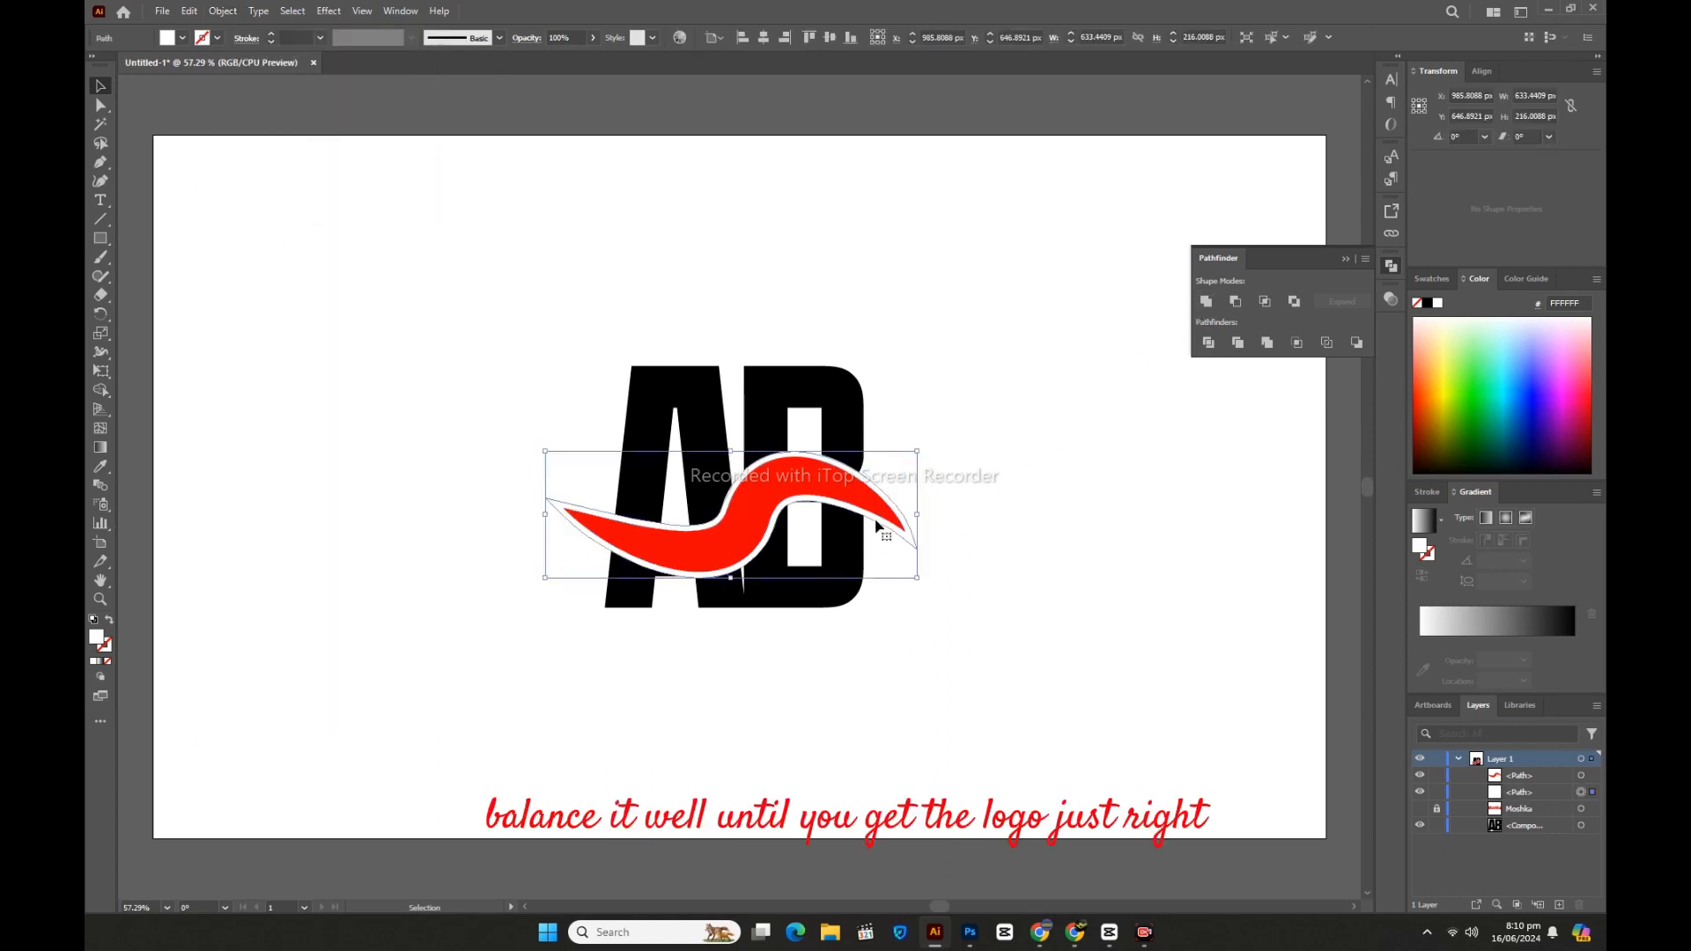
key(Down)
key(Down)
key(Down)
key(Down)
key(Down)
key(Down)
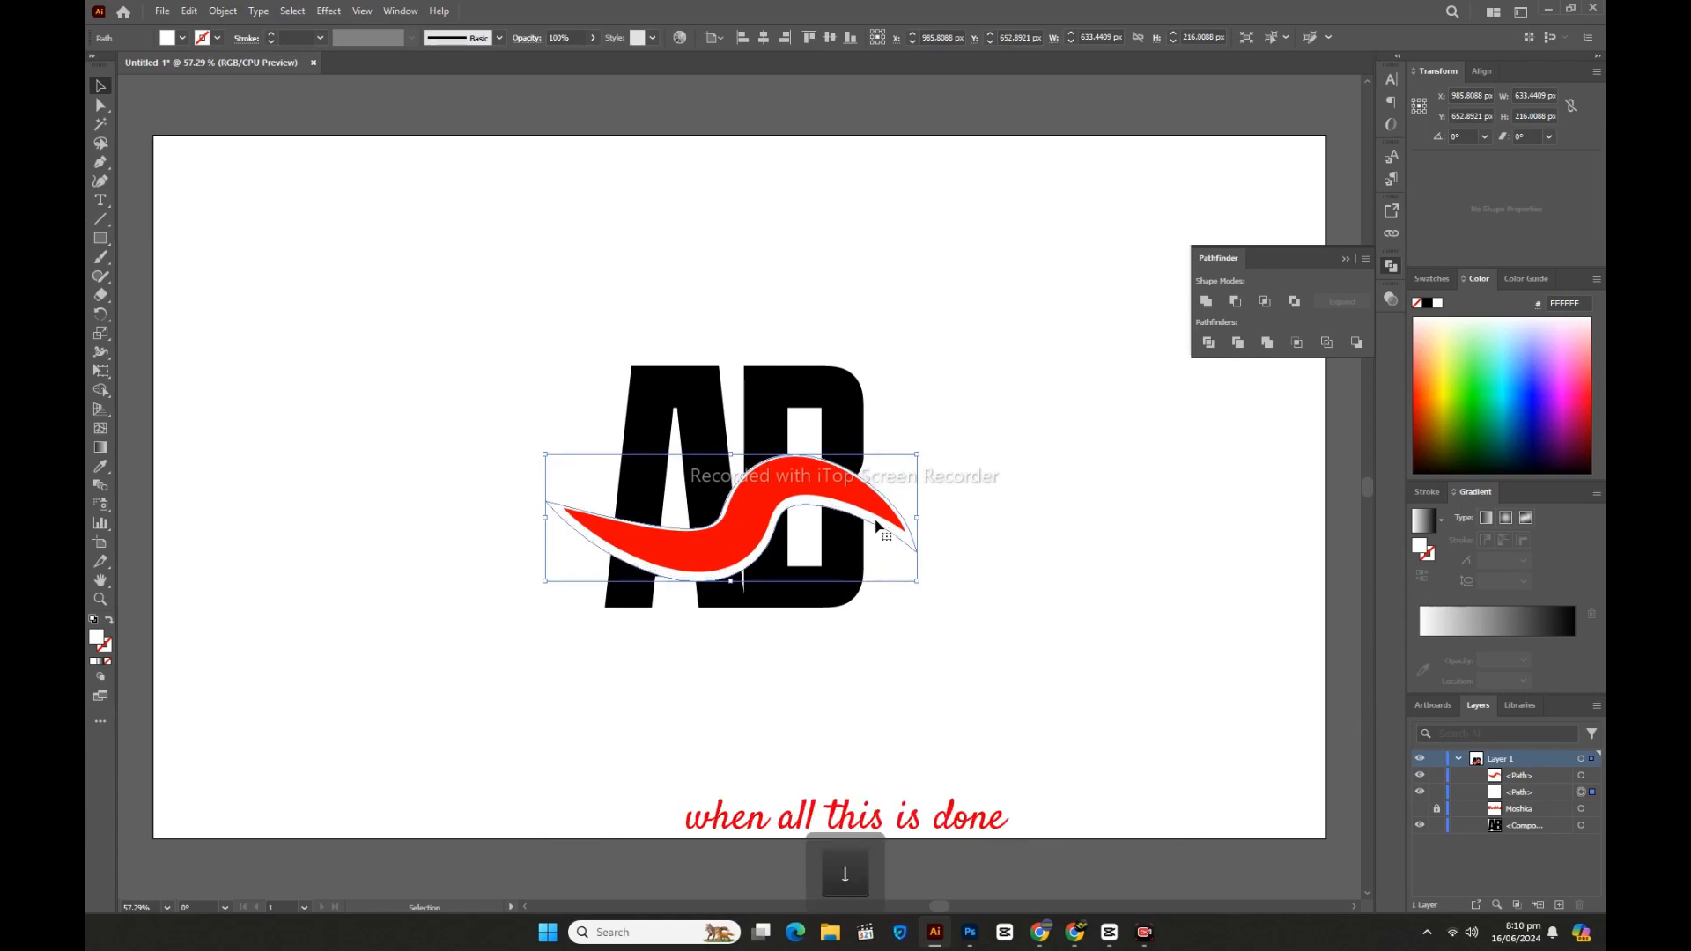
Step: Nudge the red curved shape up 7 px
click(836, 497)
key(Up)
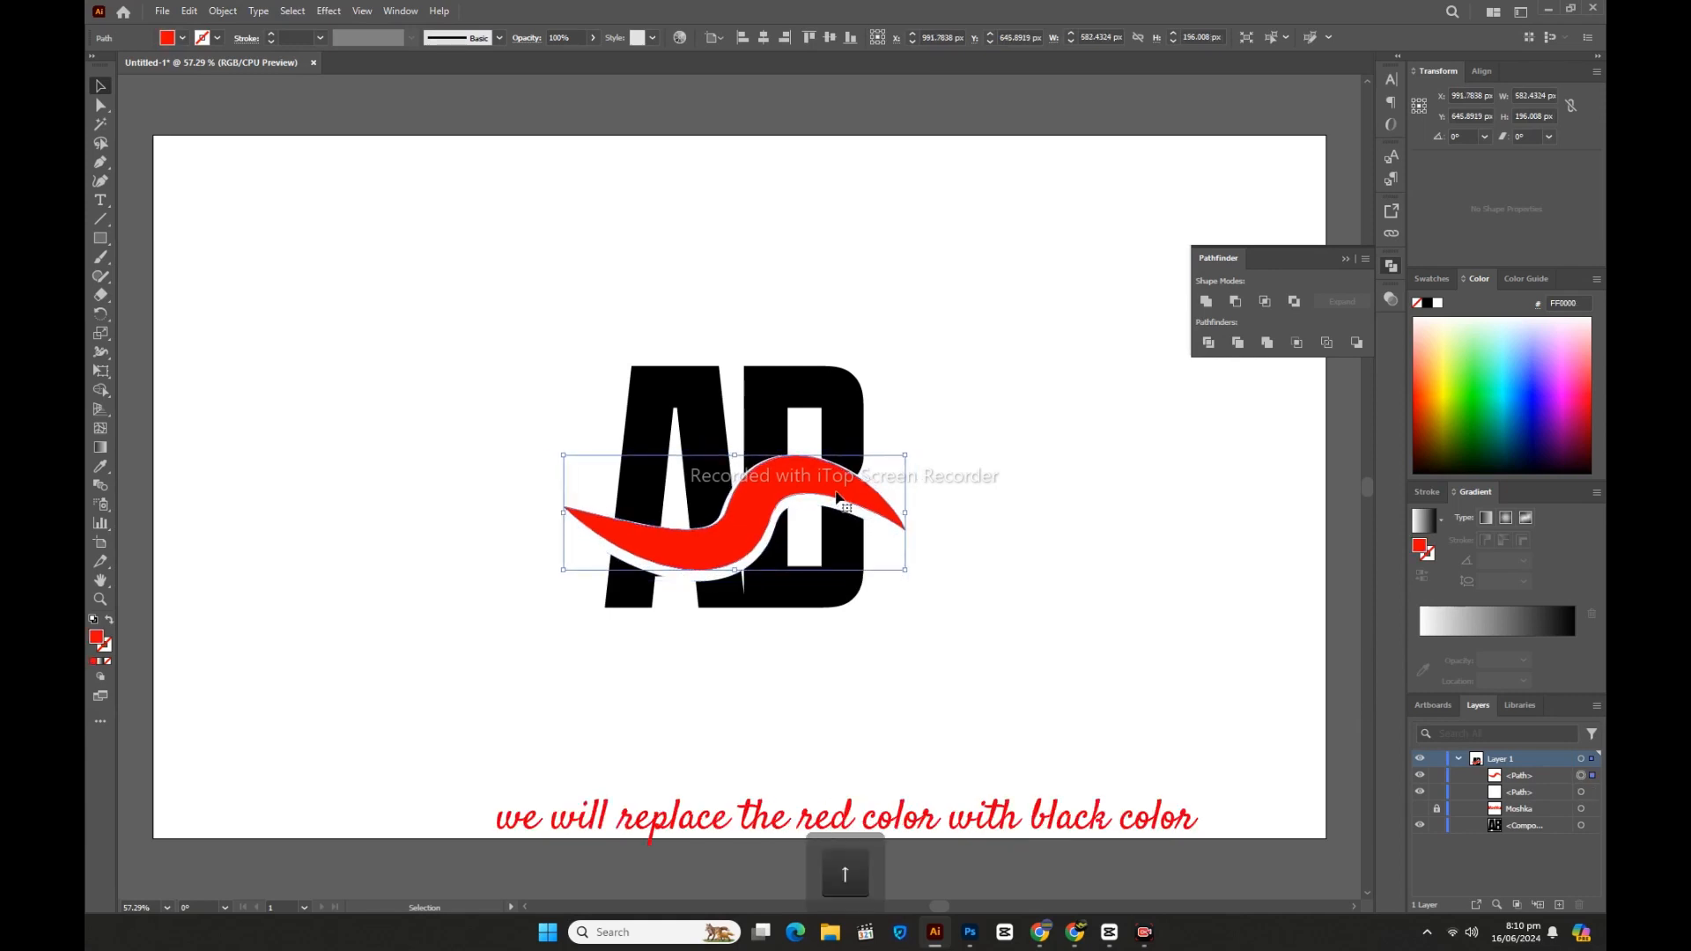
key(Up)
key(Up)
key(Up)
key(Up)
key(Up)
key(Up)
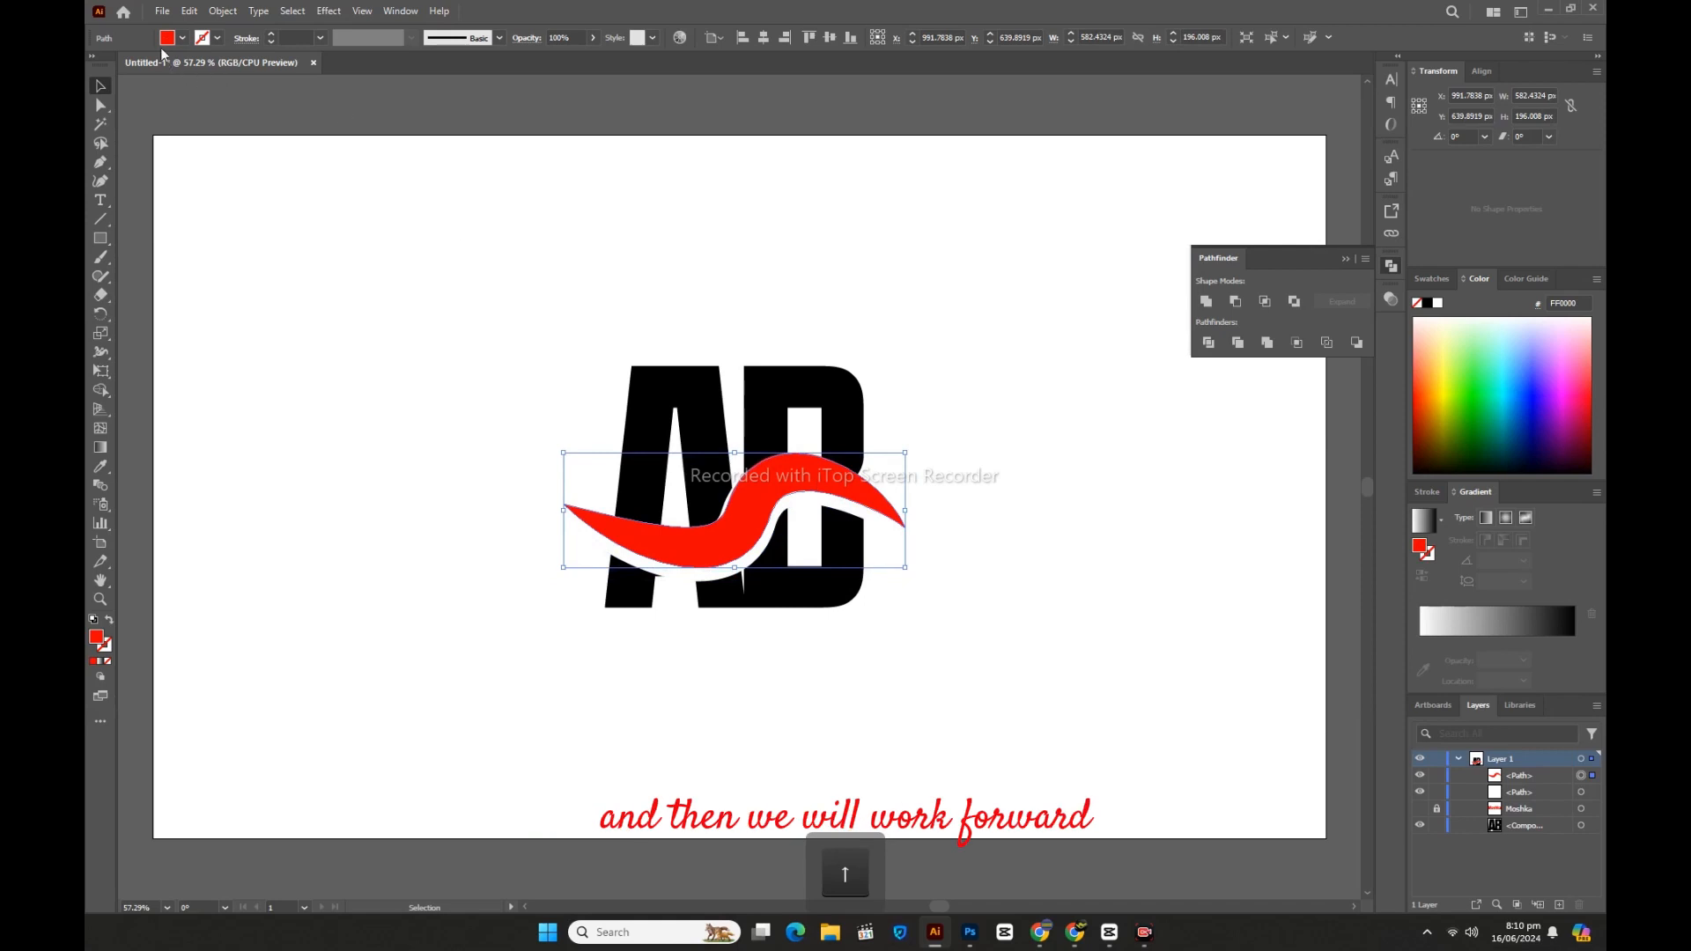
Step: Fill the red curved shape with black
click(166, 37)
click(127, 69)
click(416, 333)
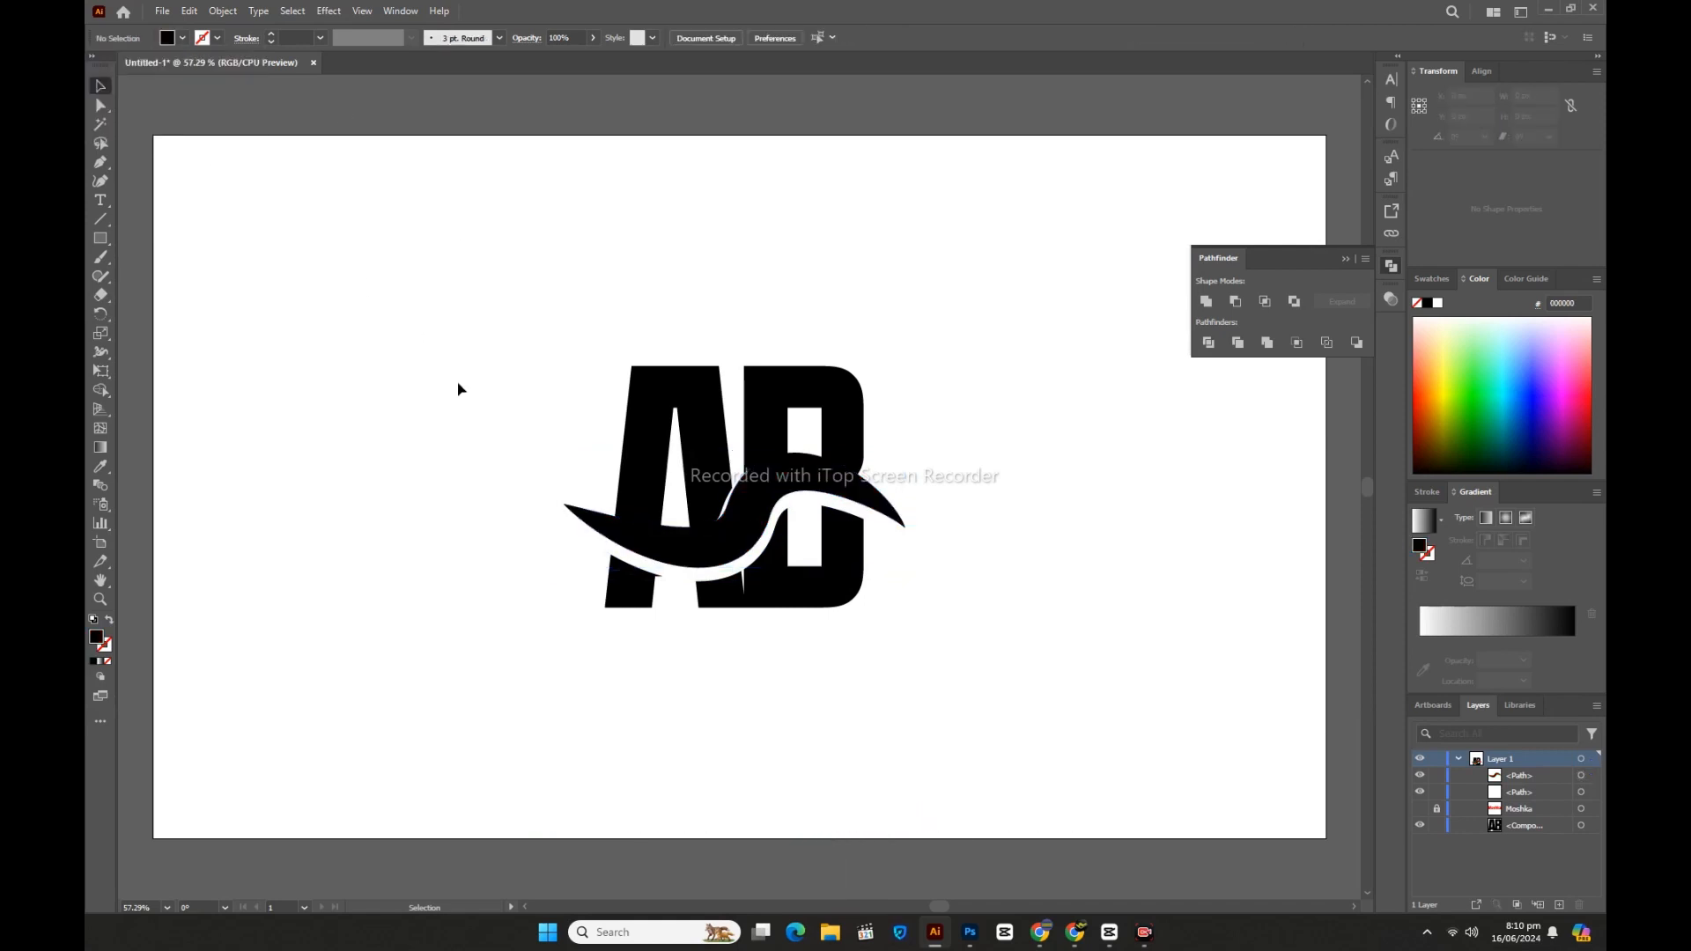
Step: Nudge the white offset shape 7 px to the right and 1 px down to balance the gap
click(886, 535)
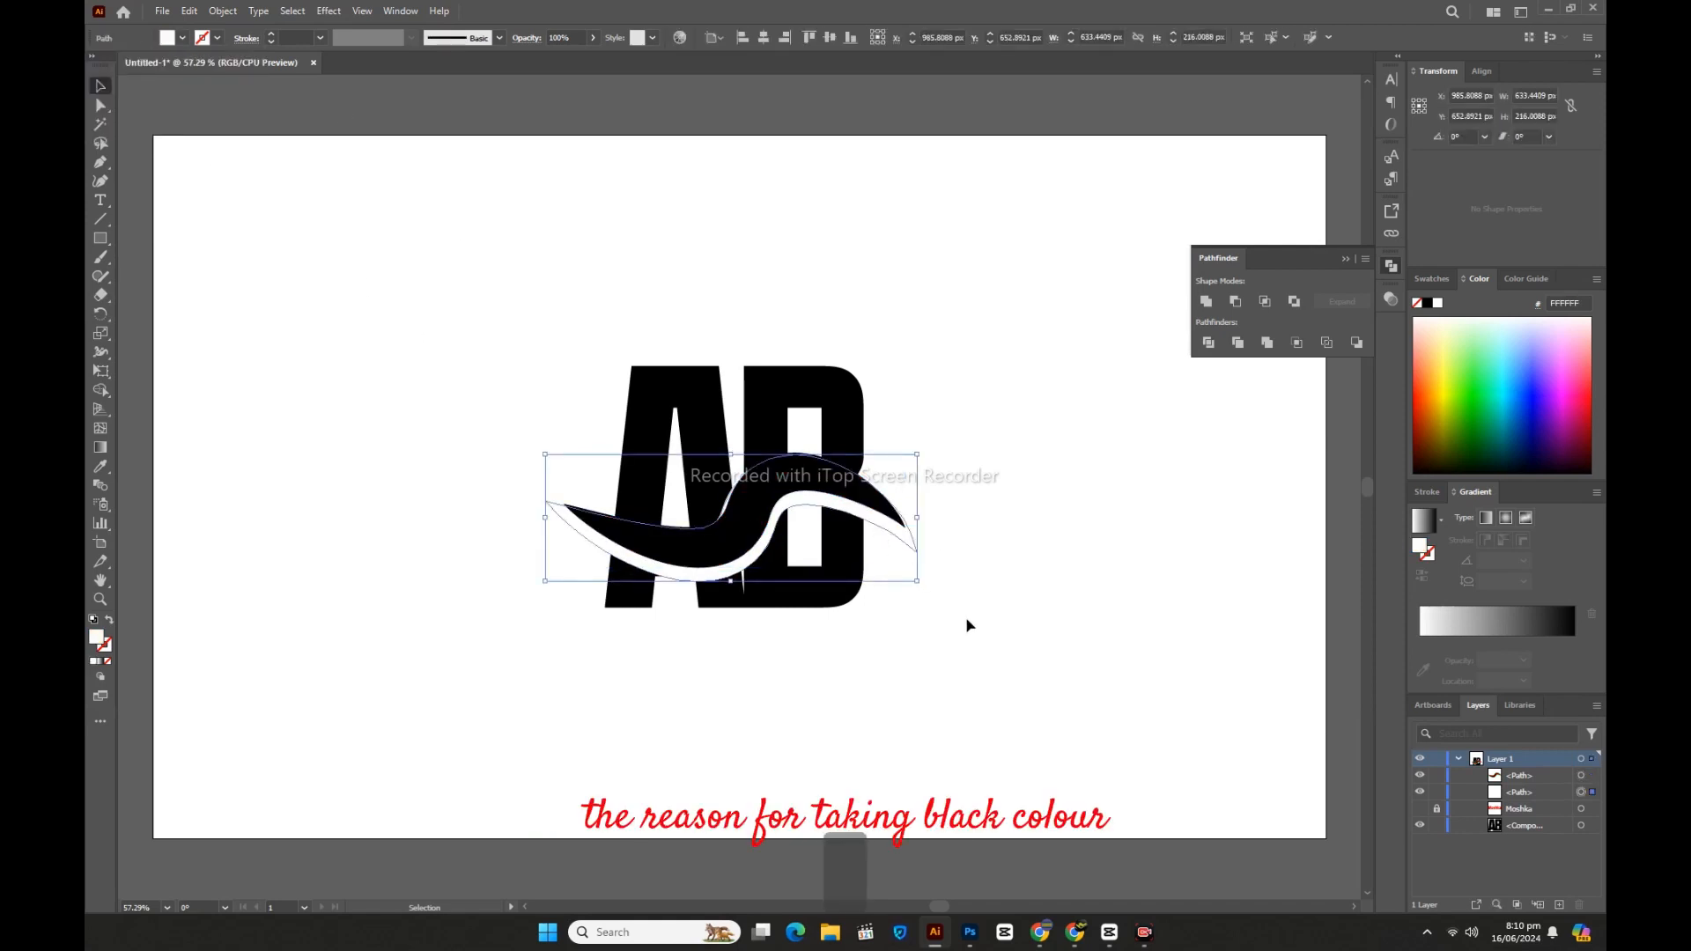
key(Right)
key(Right)
key(Right)
key(Right)
key(Right)
key(Right)
key(Right)
key(Down)
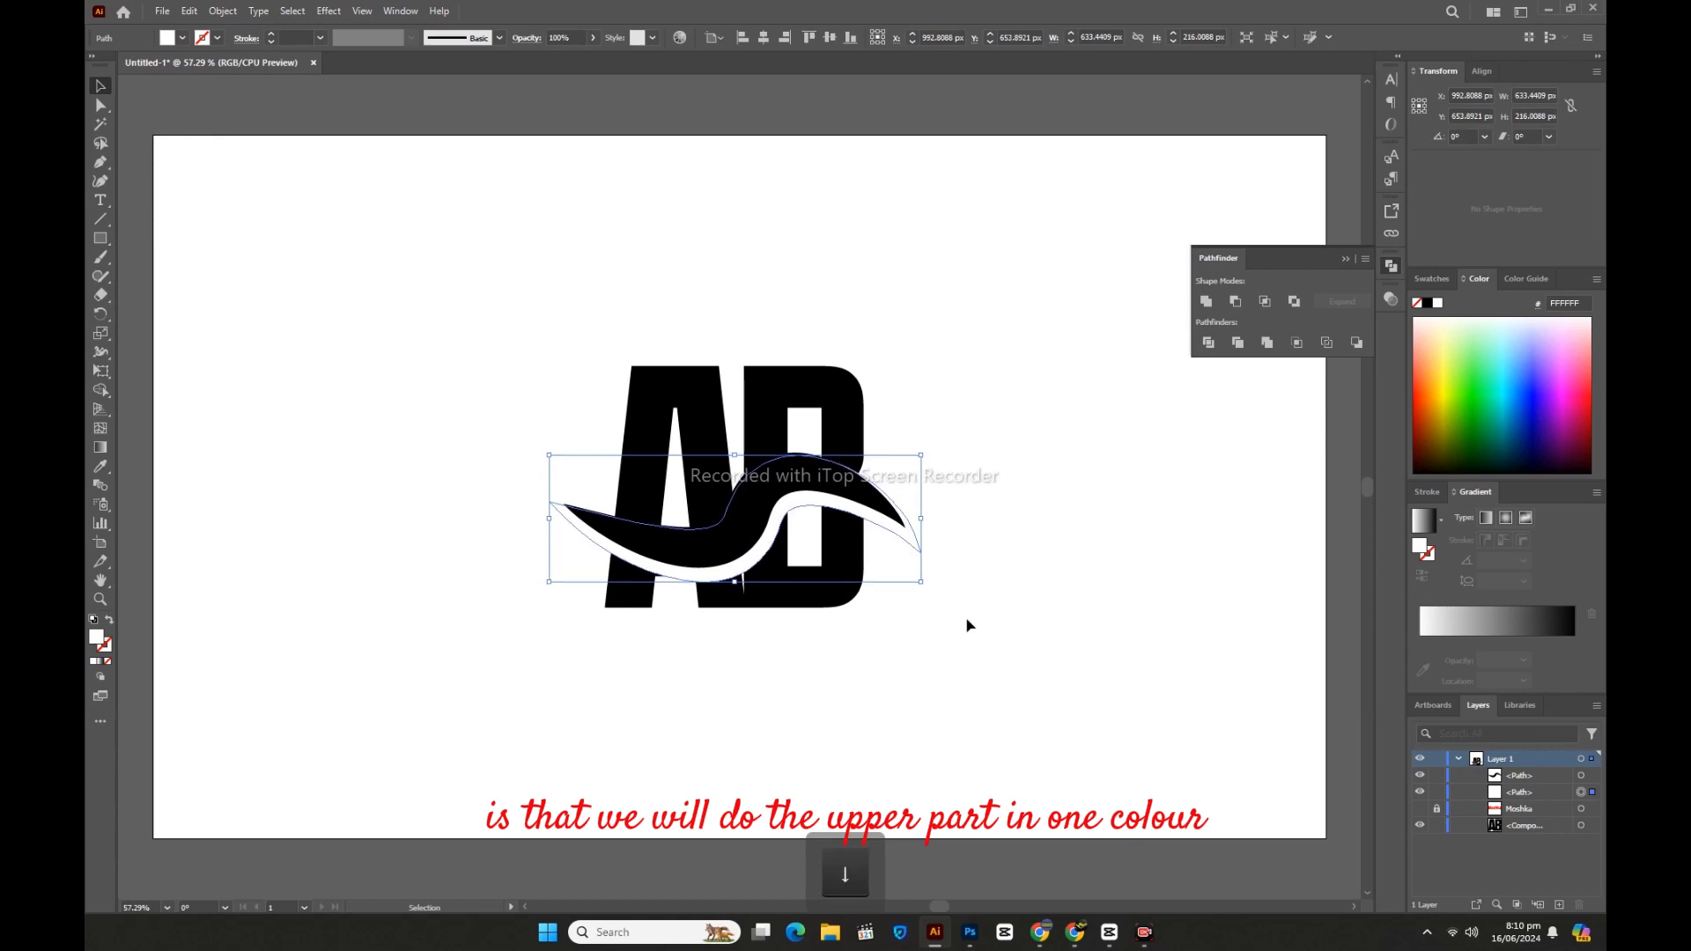
click(968, 624)
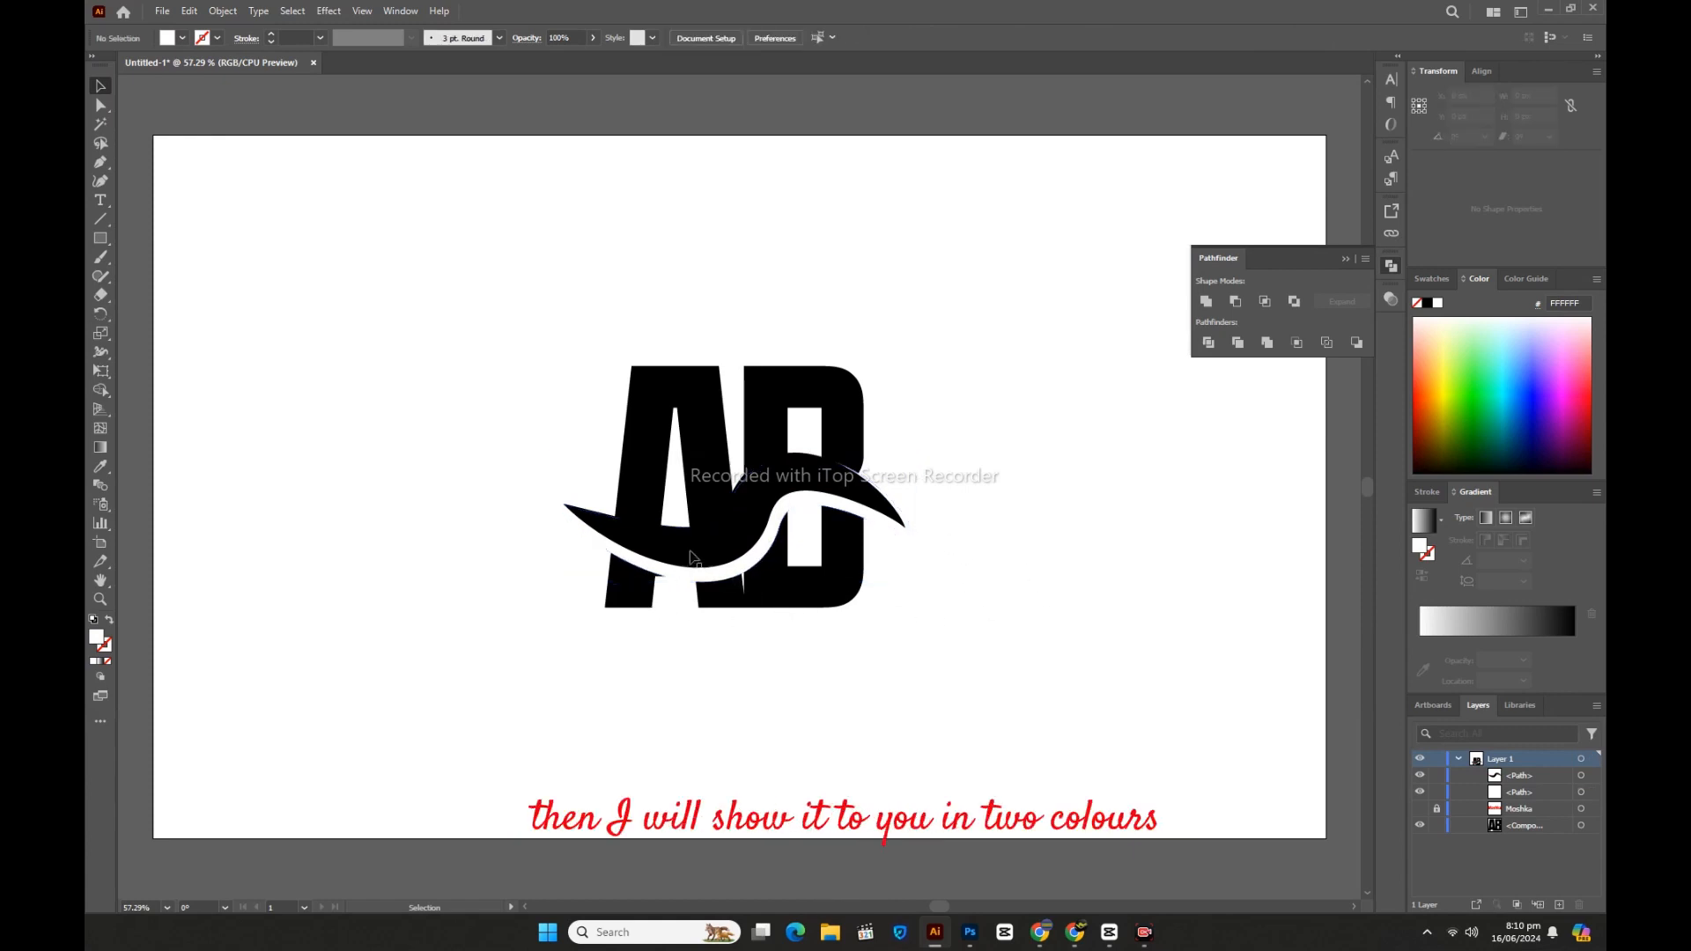
click(721, 574)
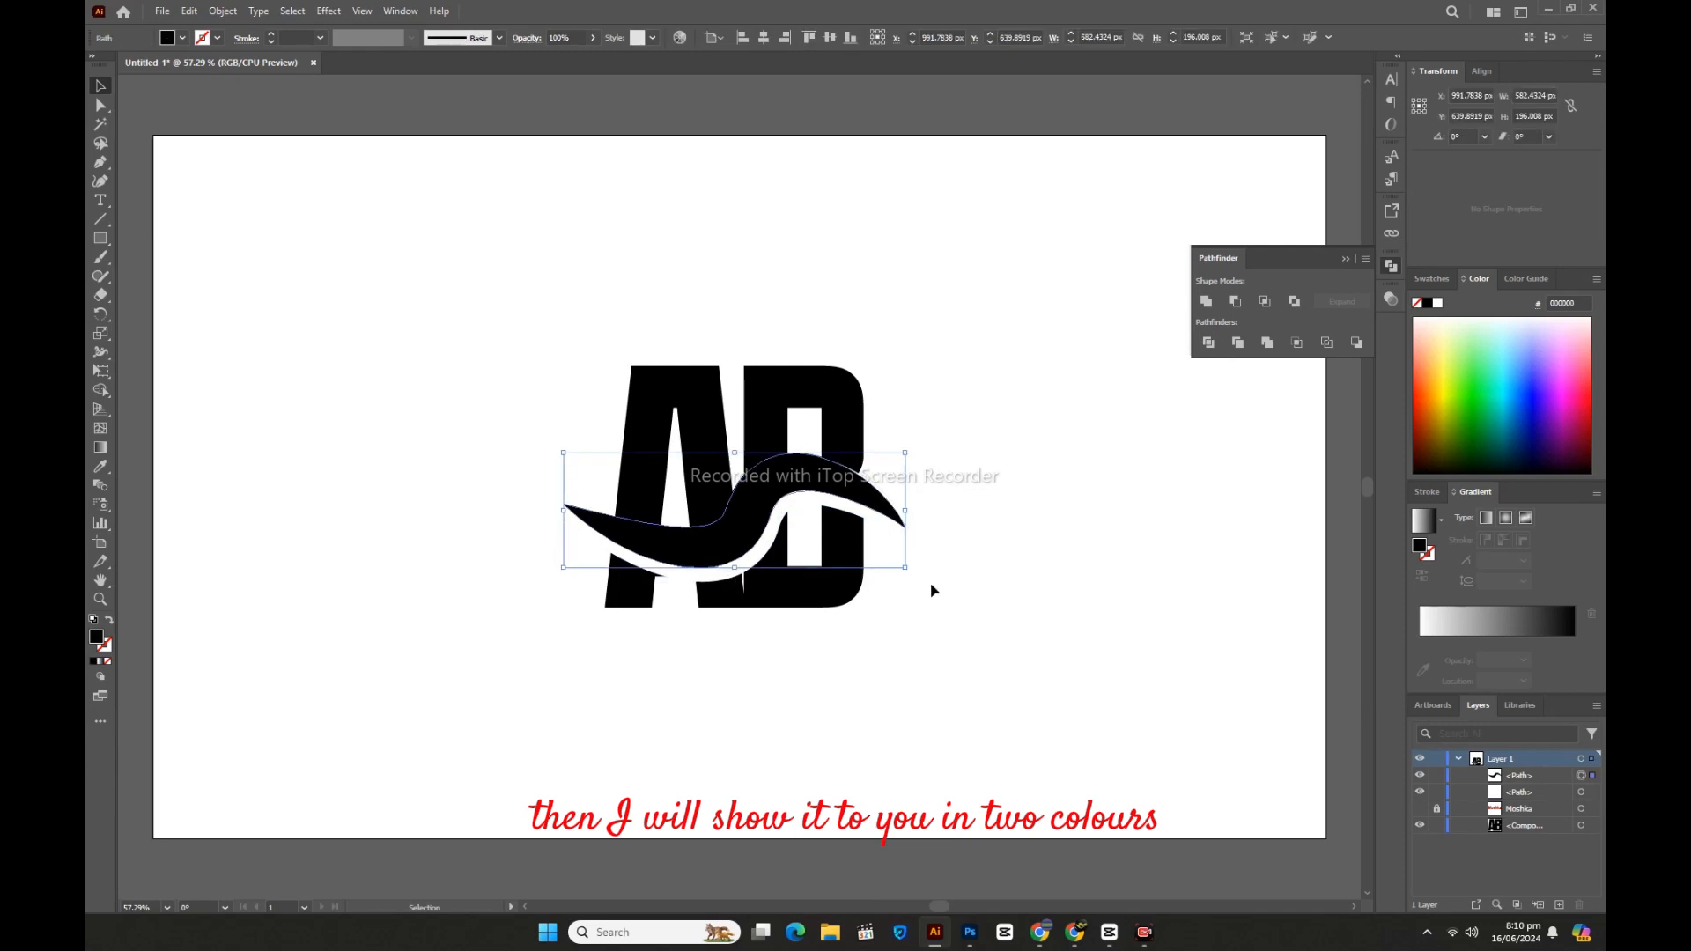
click(1001, 643)
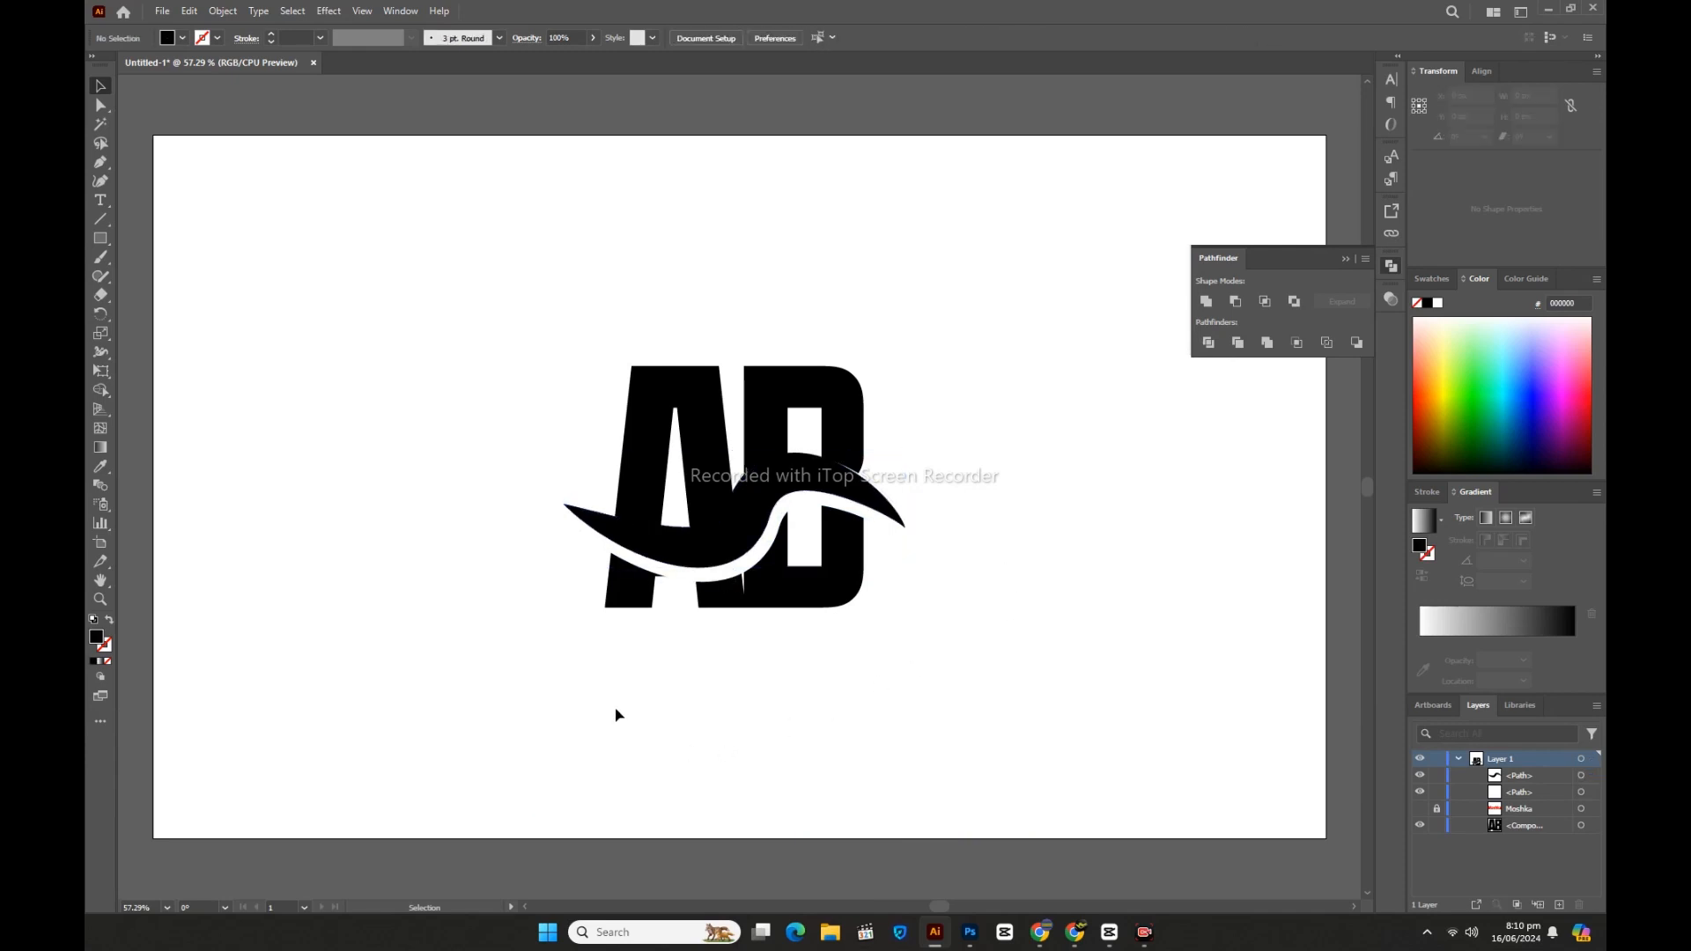
Step: Divide the AB letters and both curved shapes with Pathfinder and ungroup the resulting pieces
drag(497, 369, 964, 635)
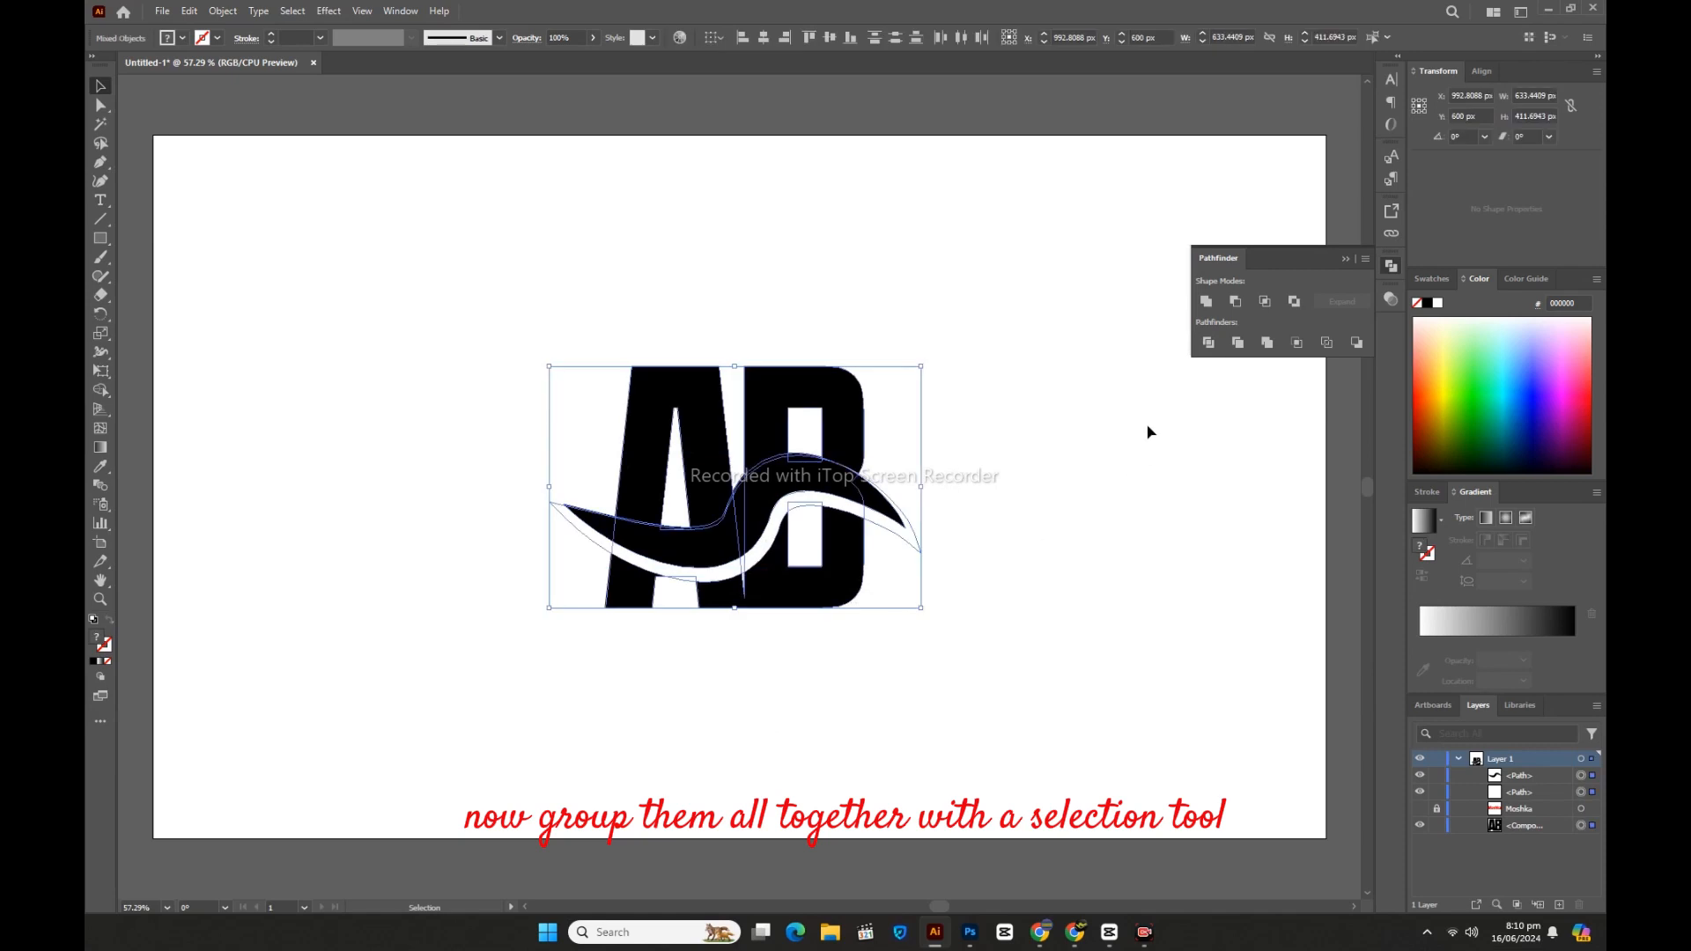
click(1209, 345)
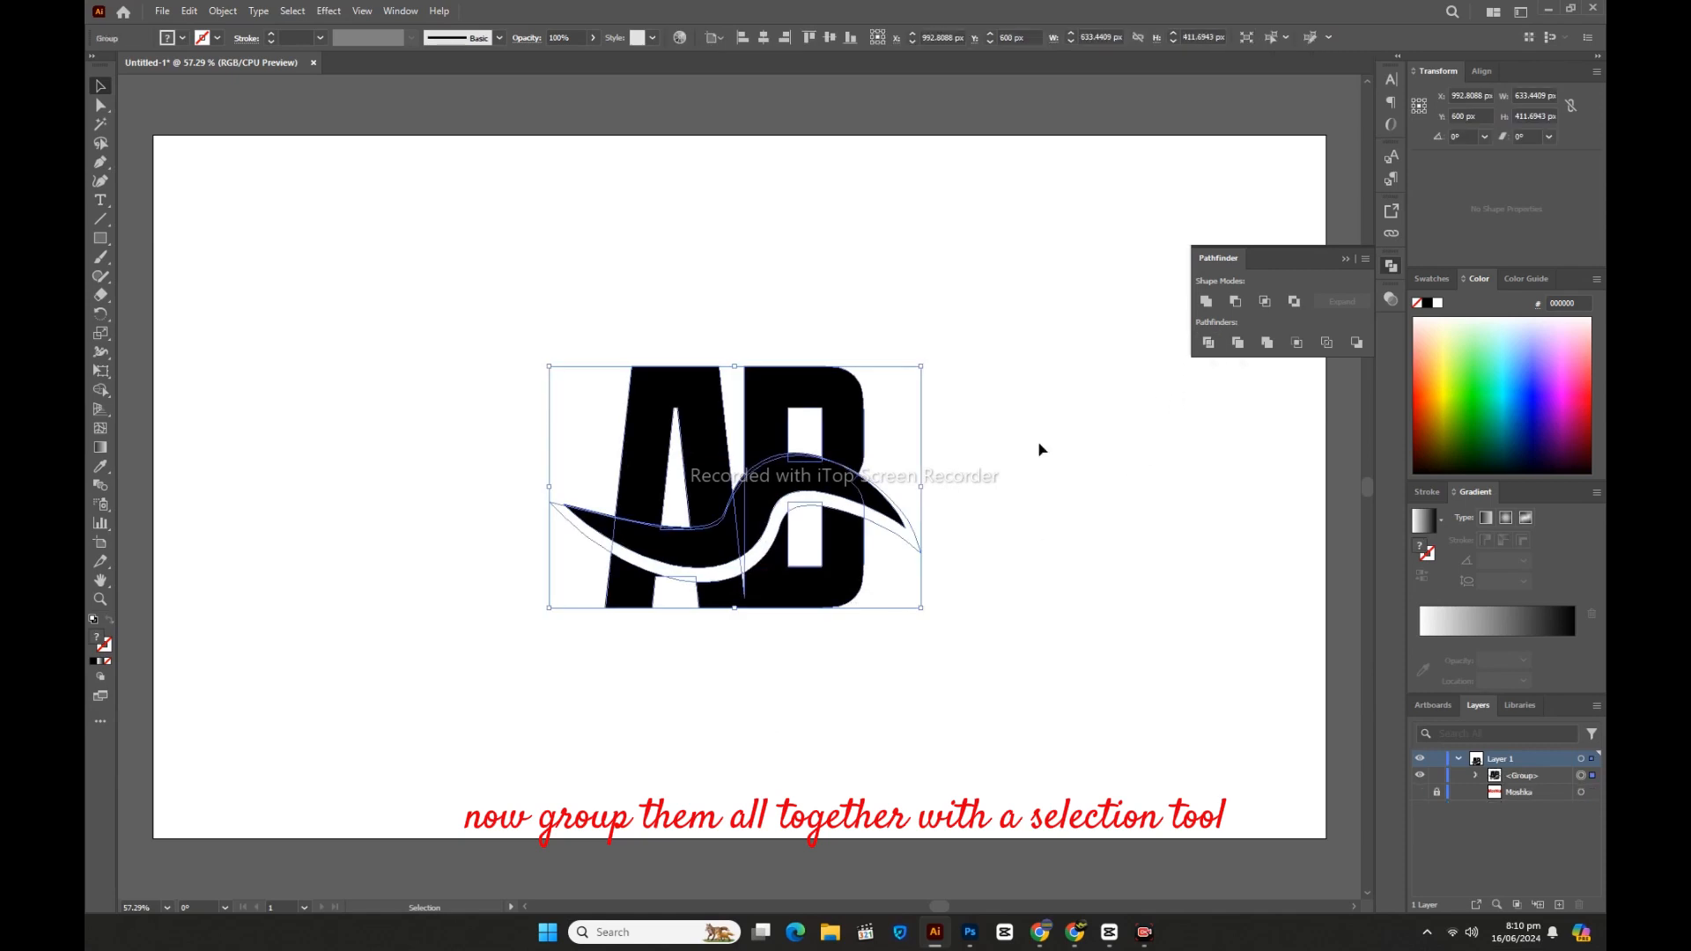
right_click(952, 472)
click(969, 680)
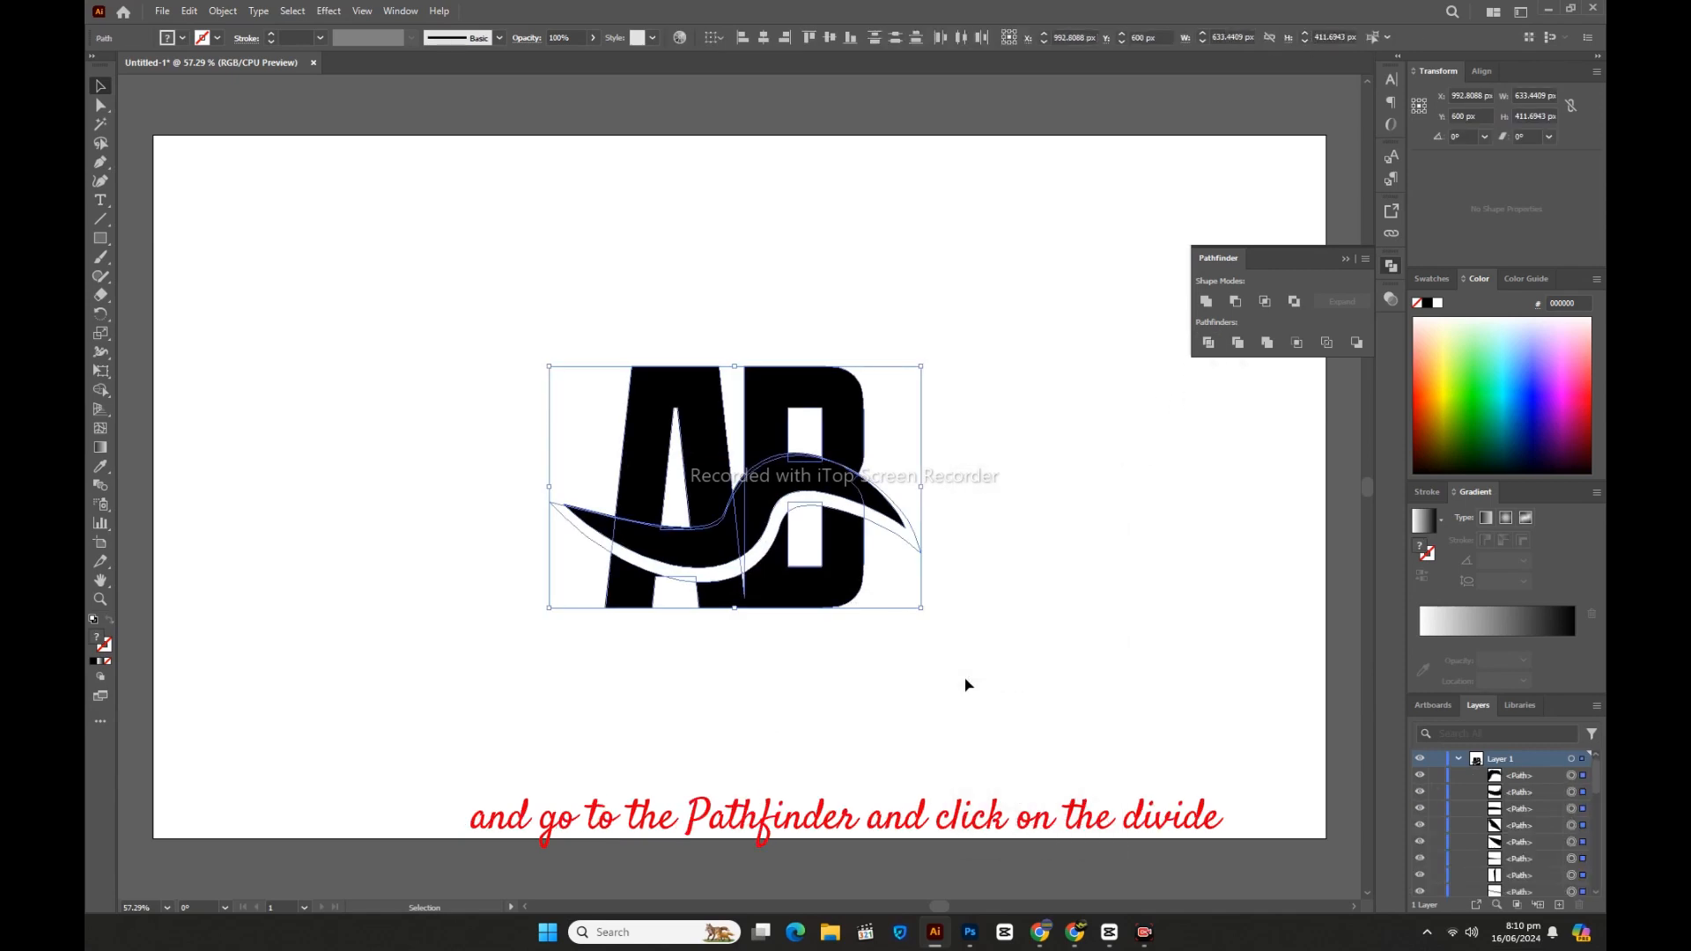
click(966, 684)
Step: Select all black pieces with the Magic Wand and unite them with Pathfinder
click(101, 125)
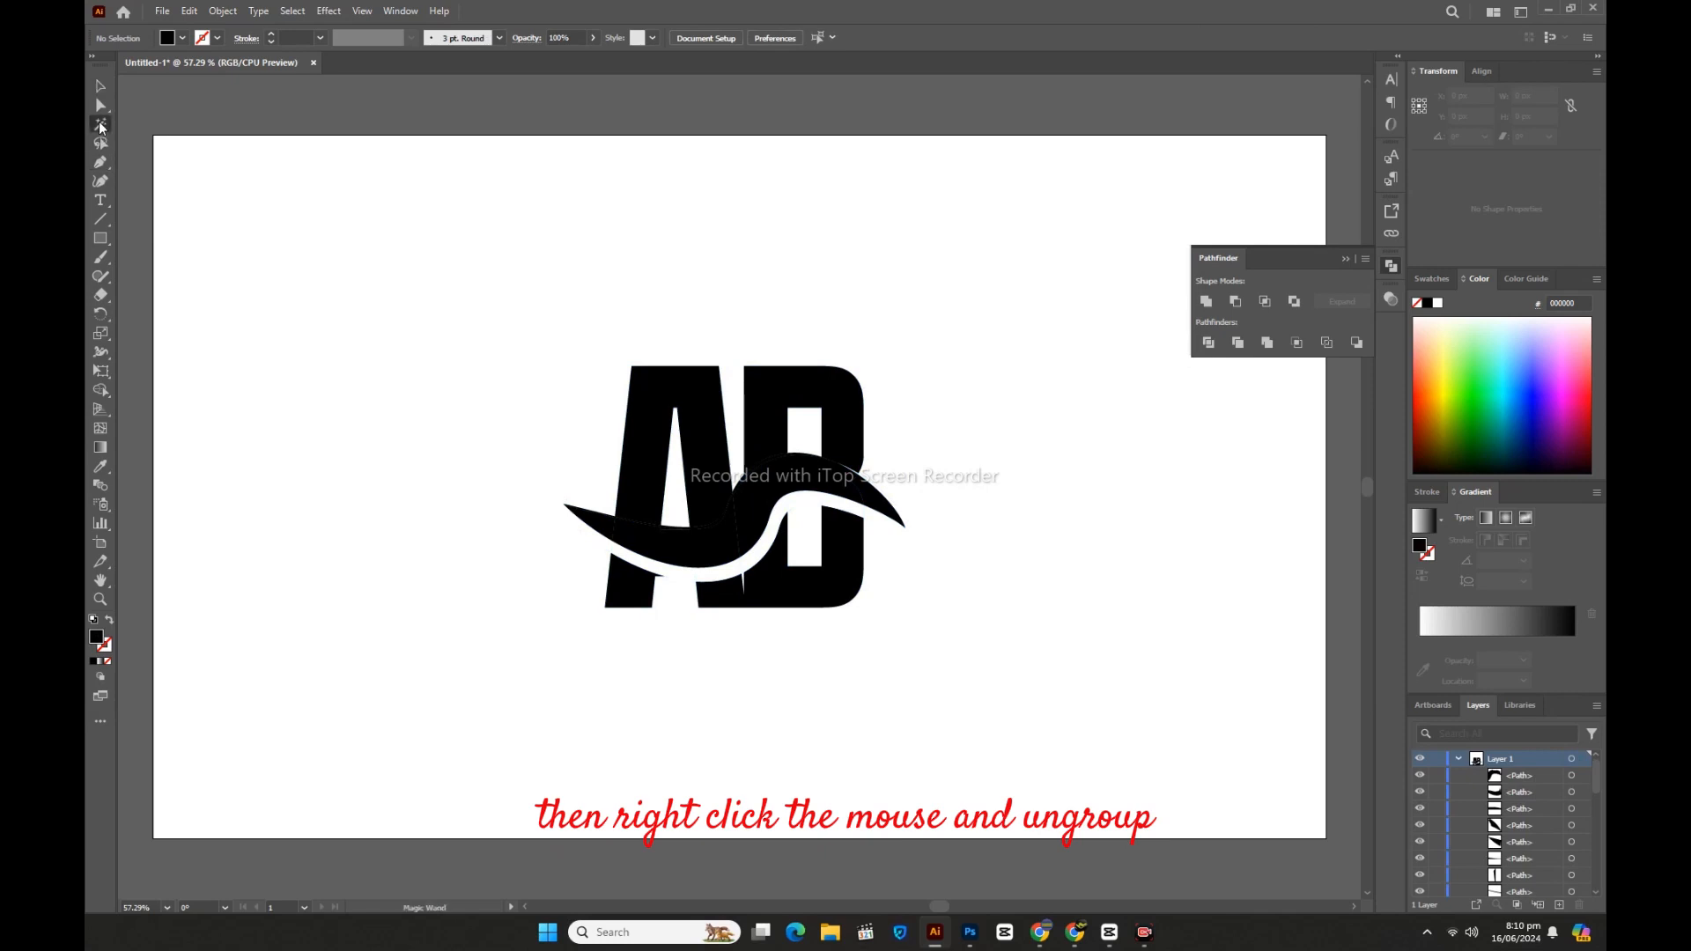
click(671, 545)
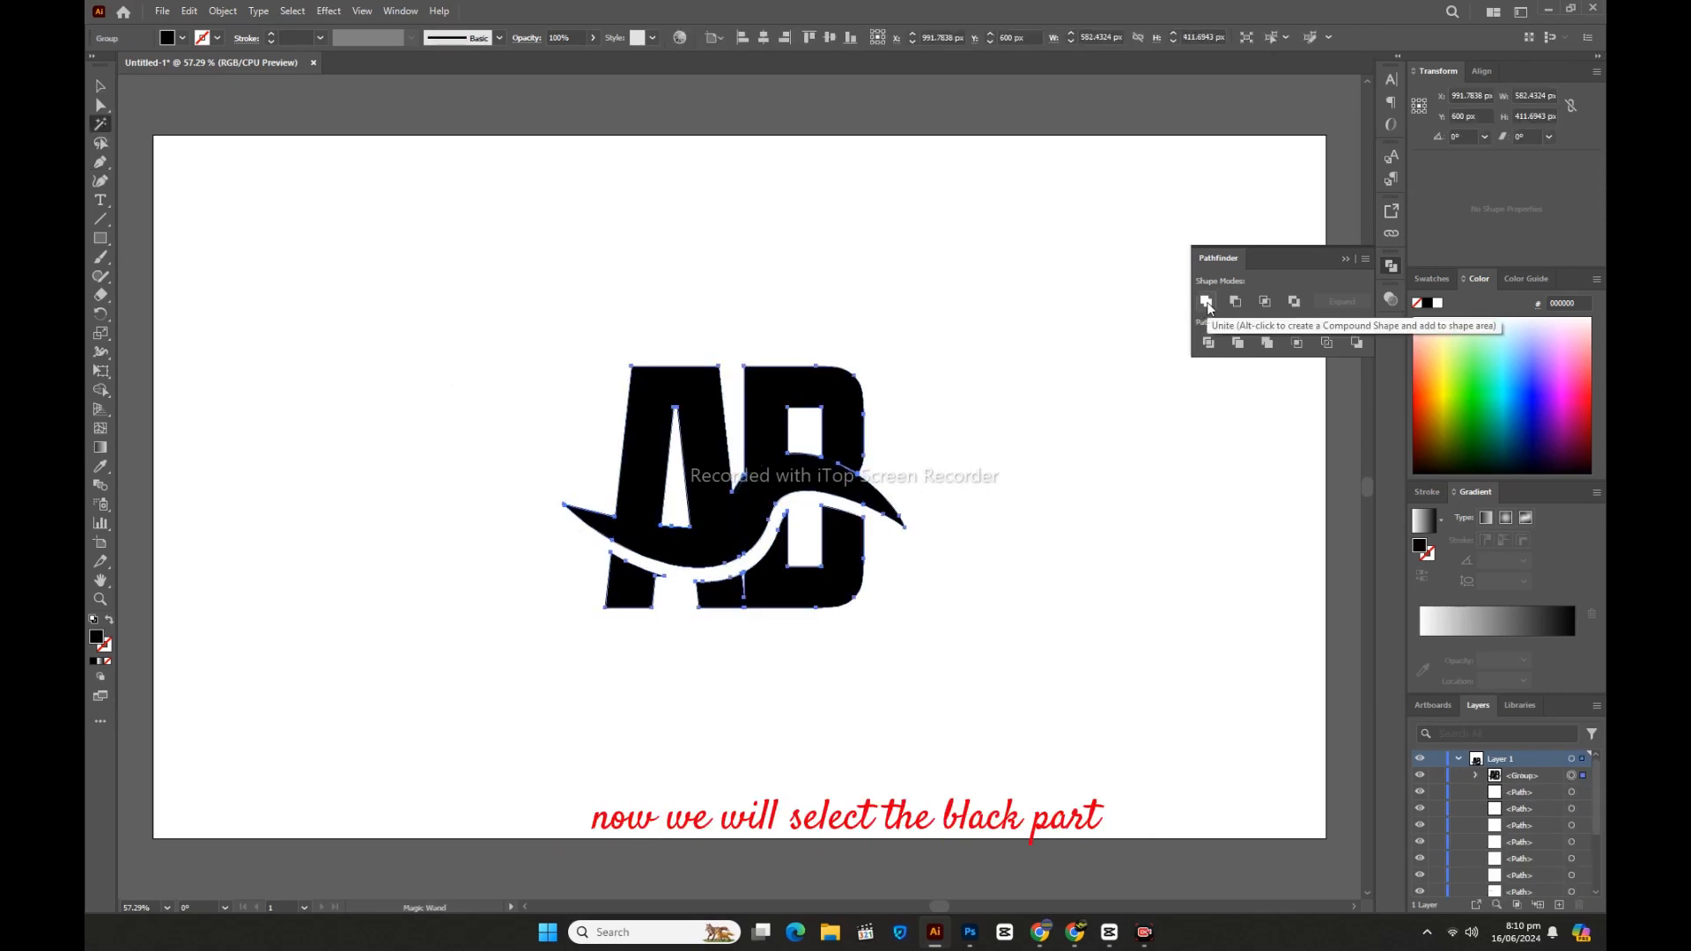
click(1206, 302)
click(98, 87)
click(321, 378)
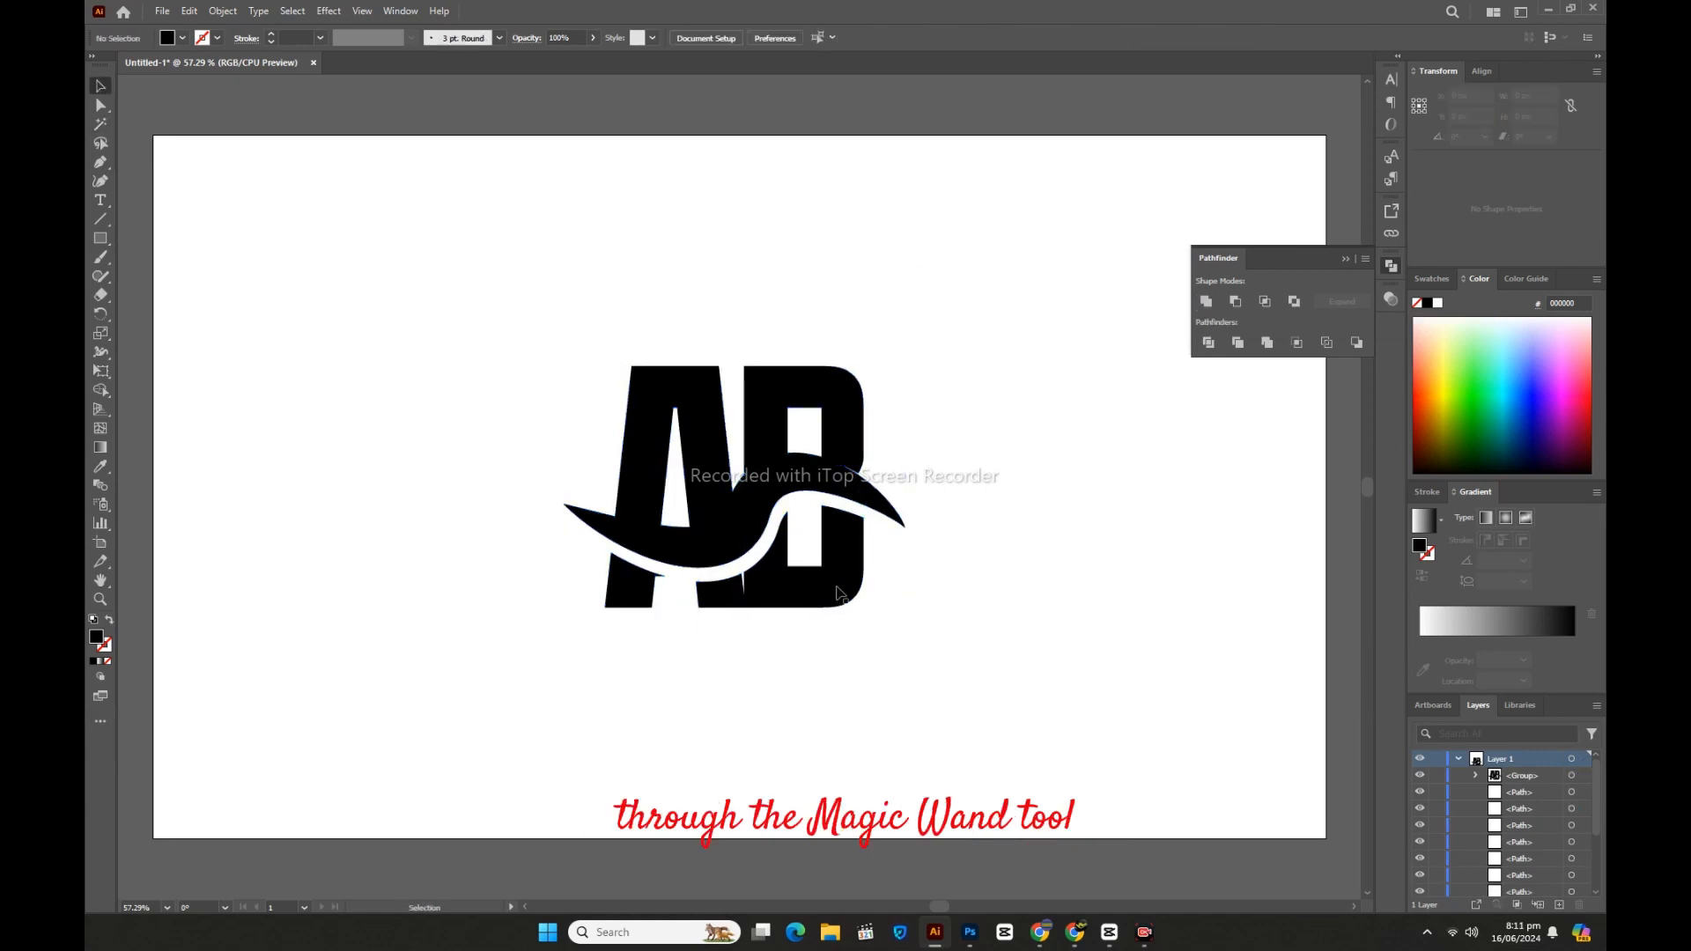
Step: Move the united black logo to the artboard's upper-left corner and delete the leftover white pieces
drag(775, 588, 349, 377)
drag(449, 251, 1054, 768)
key(Delete)
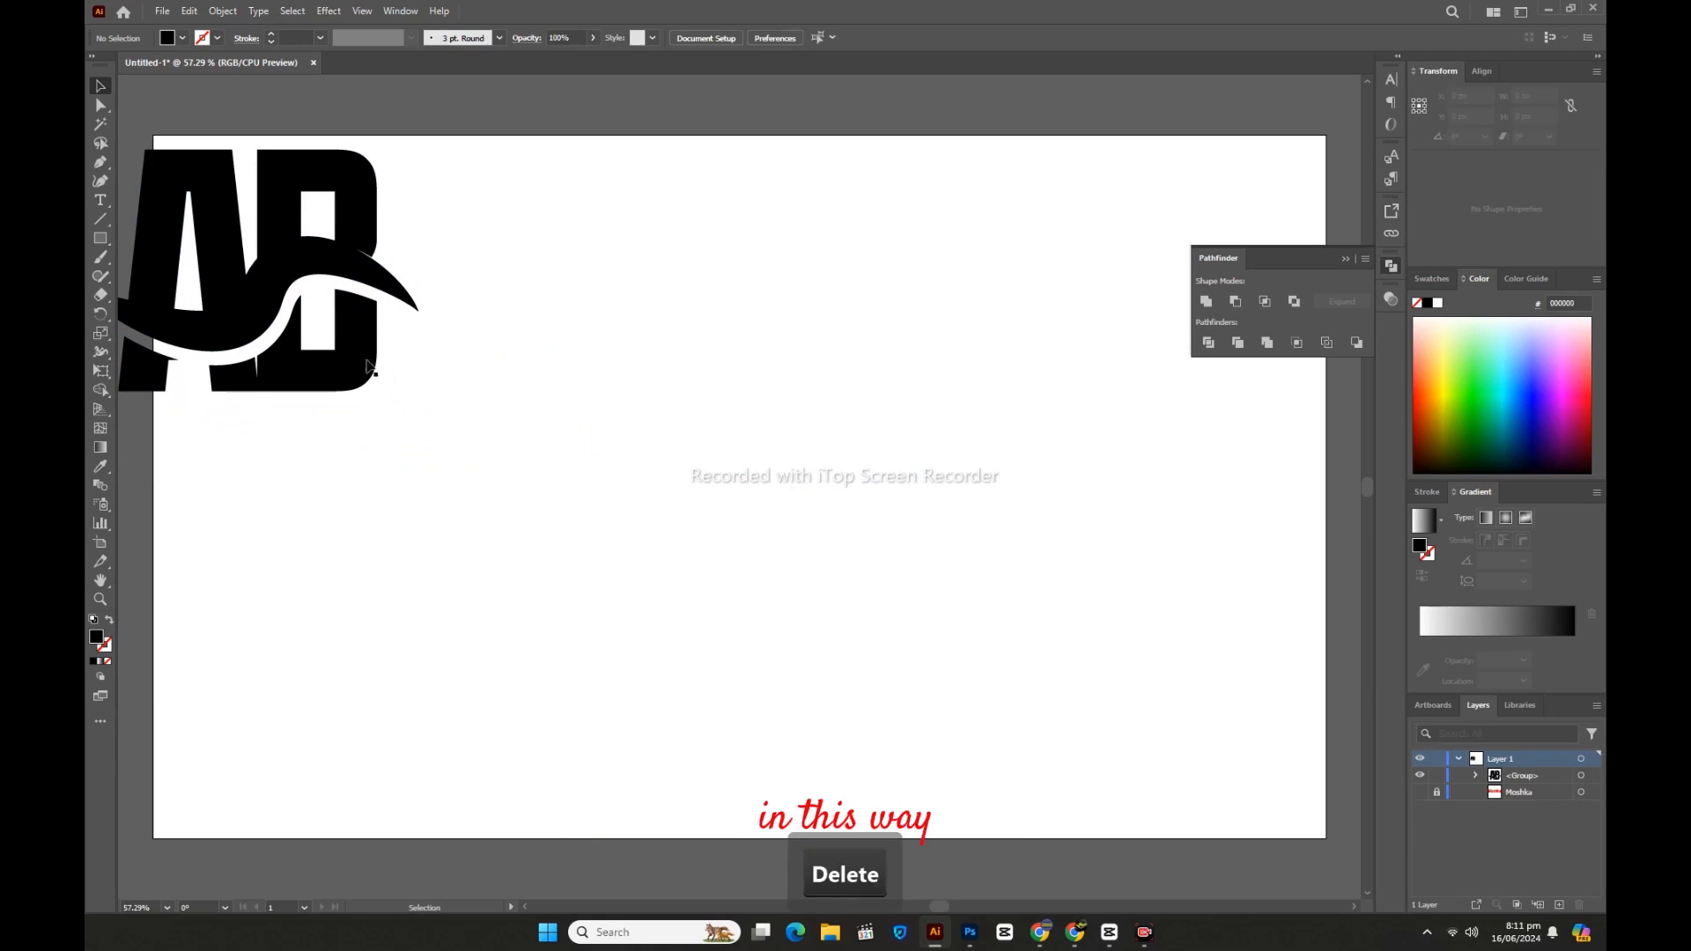
Step: Move the black logo back to the middle and center it horizontally and vertically on the artboard
drag(355, 363, 870, 586)
click(764, 37)
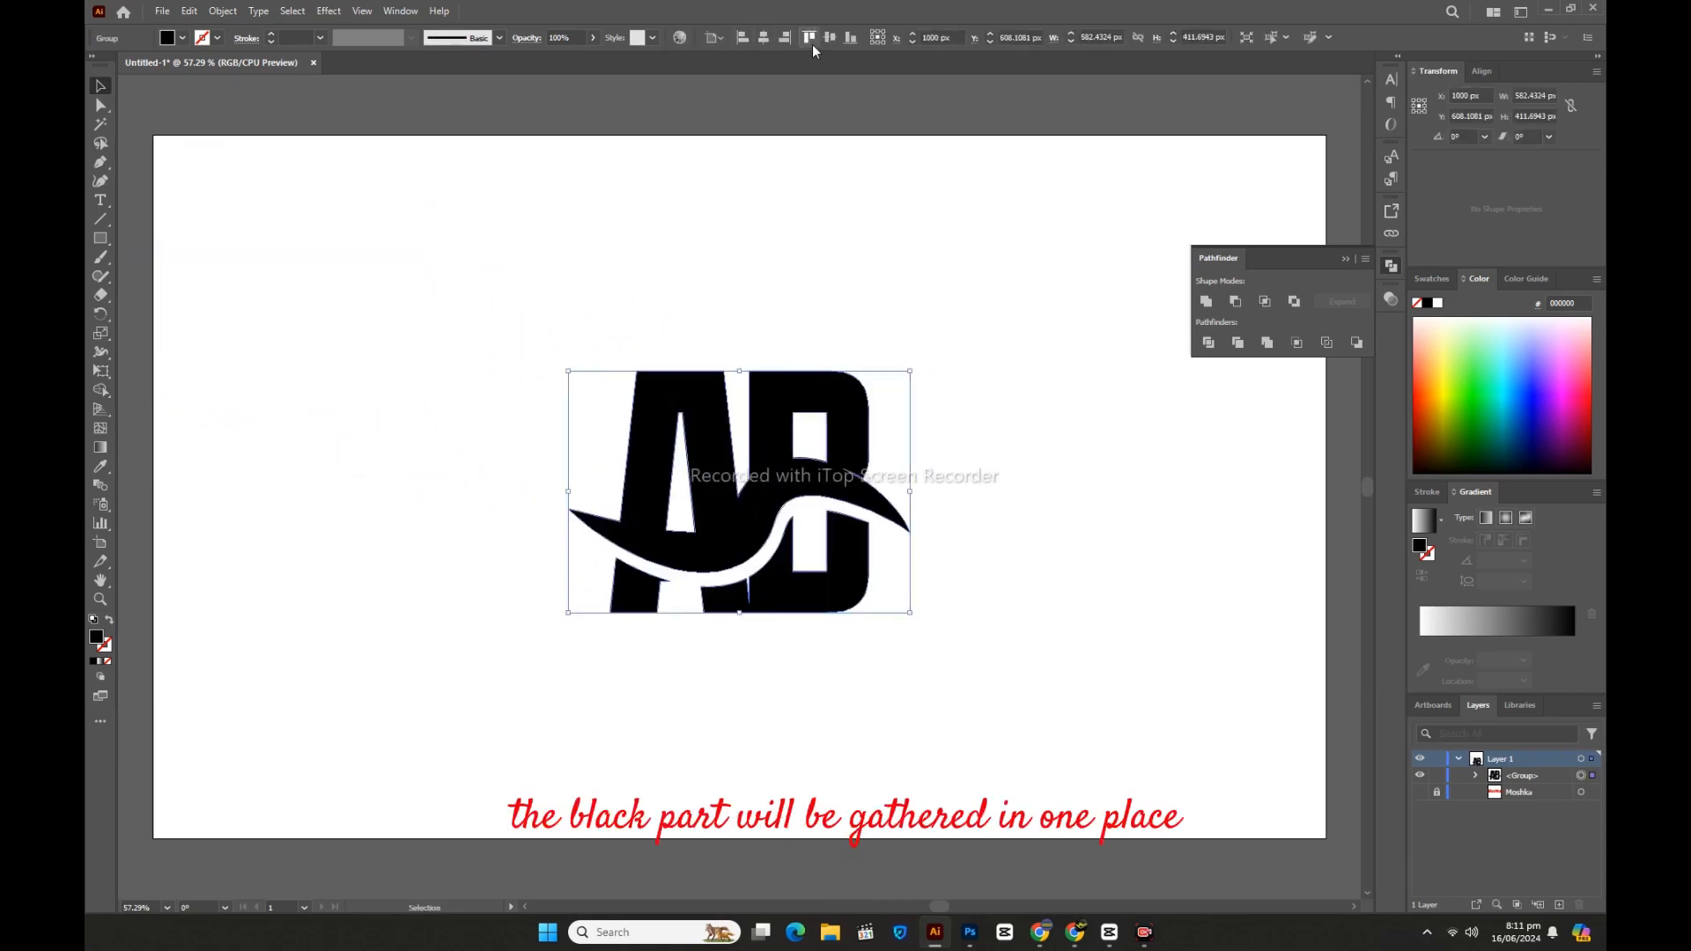
click(830, 37)
click(910, 326)
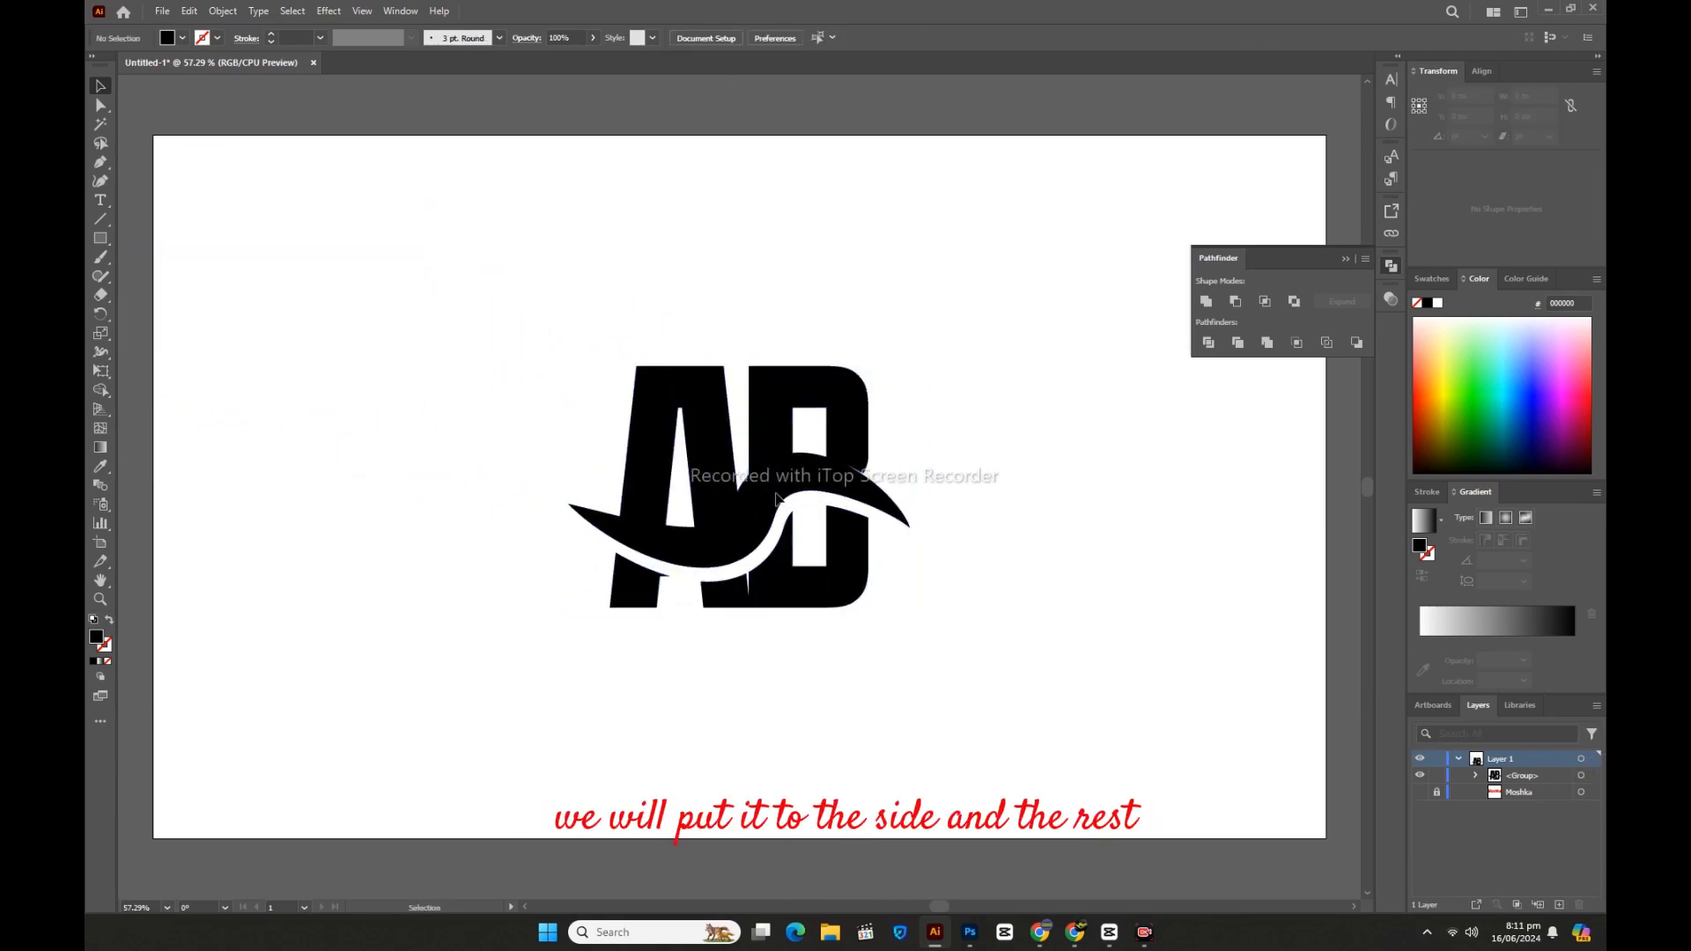
Step: Ungroup the black logo and fill its upper piece, containing the letter tops and curved swoosh, with red C1272D
right_click(778, 499)
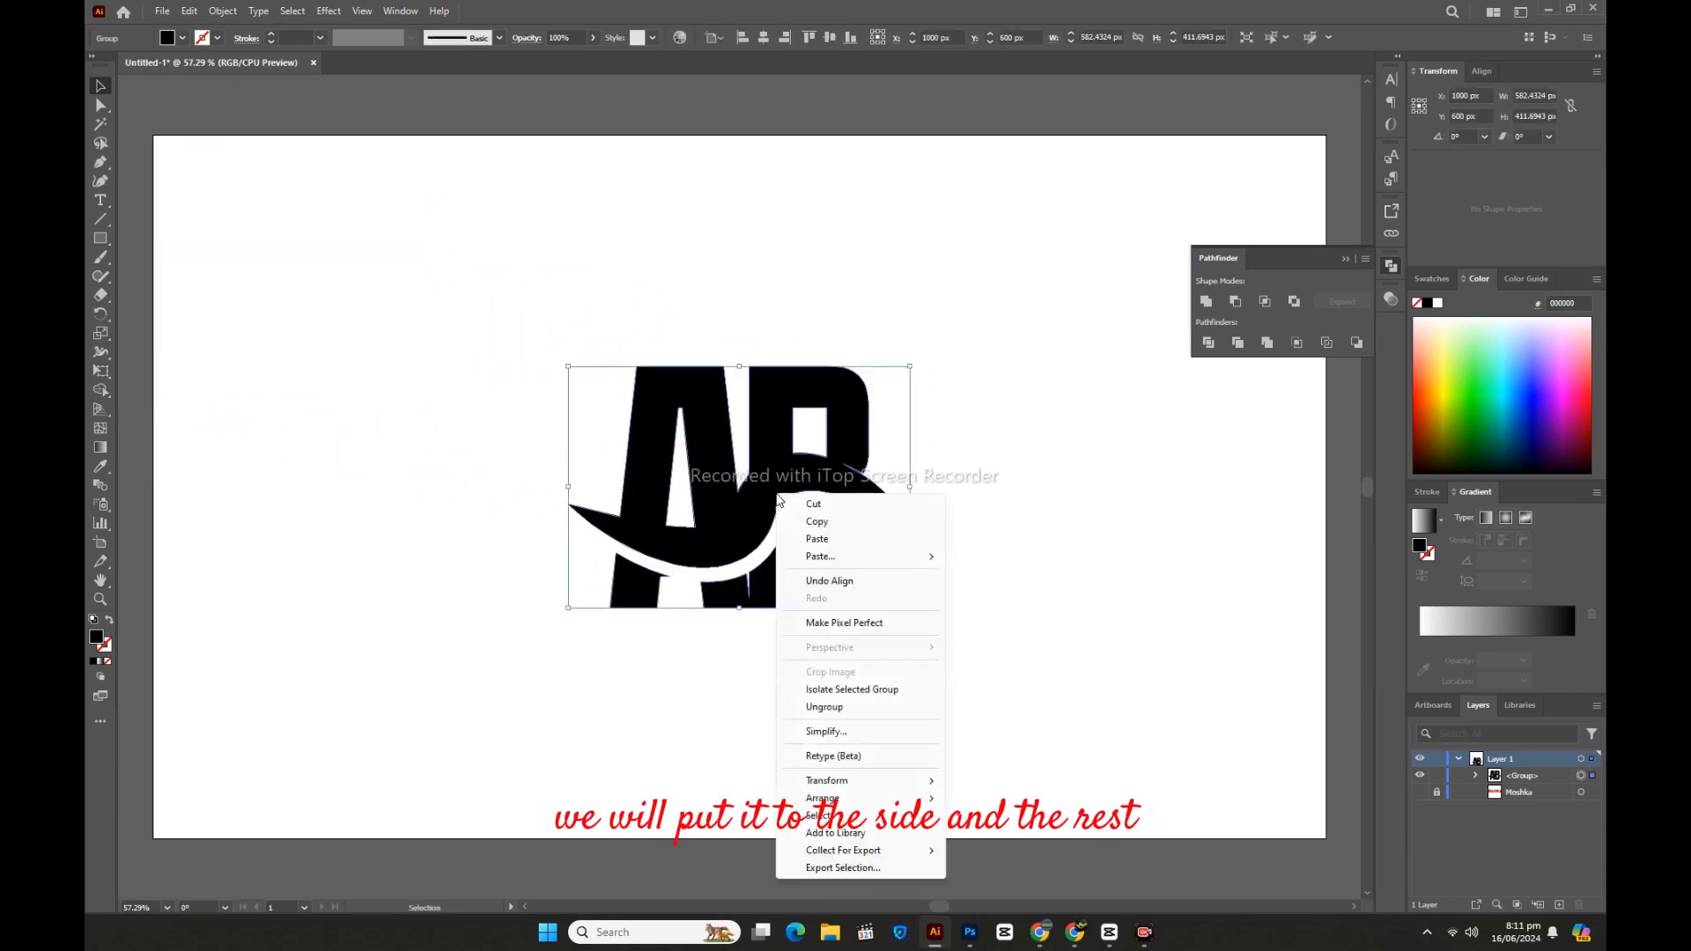
click(824, 707)
click(756, 707)
click(692, 398)
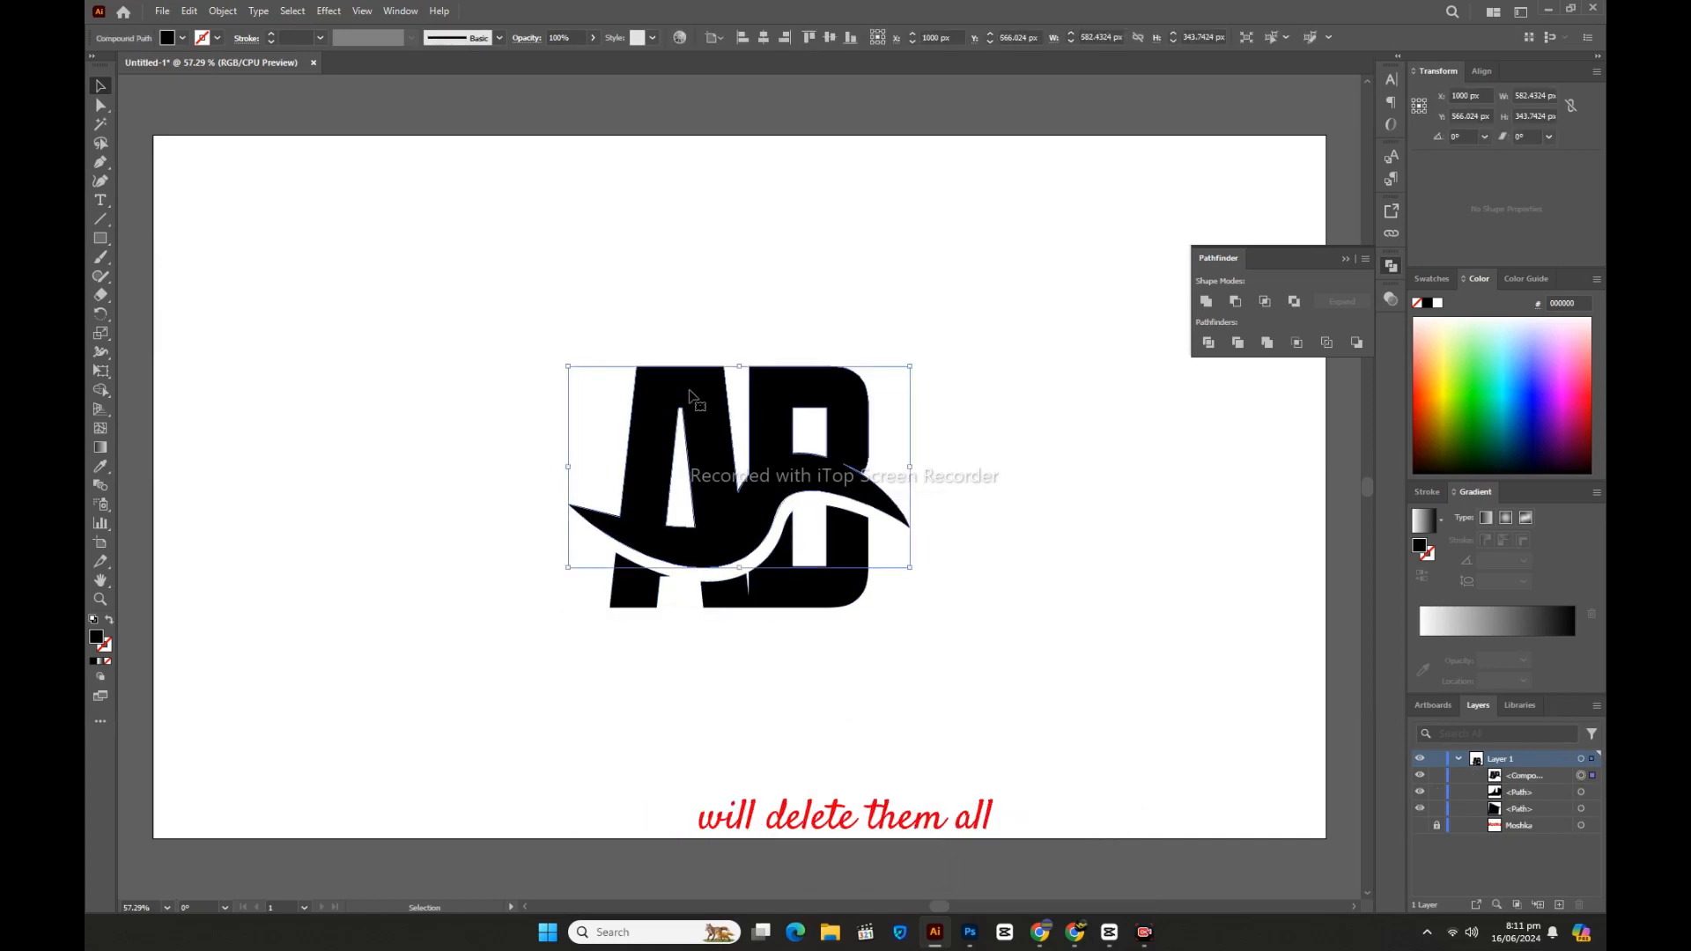
click(167, 38)
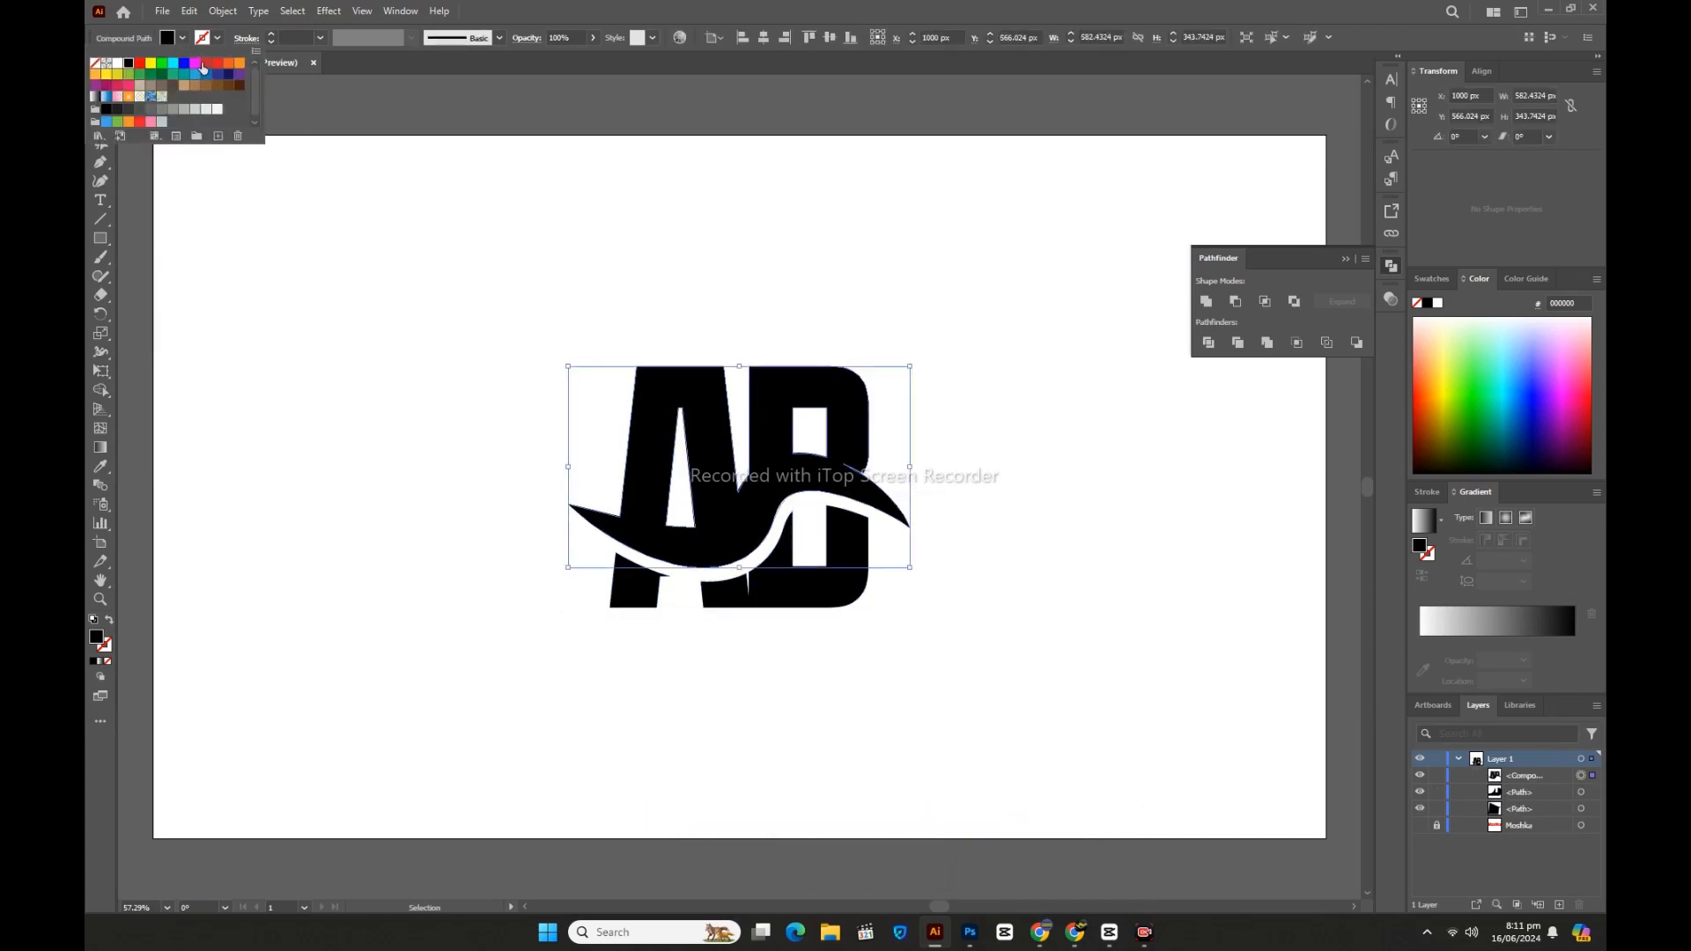
click(201, 68)
click(375, 468)
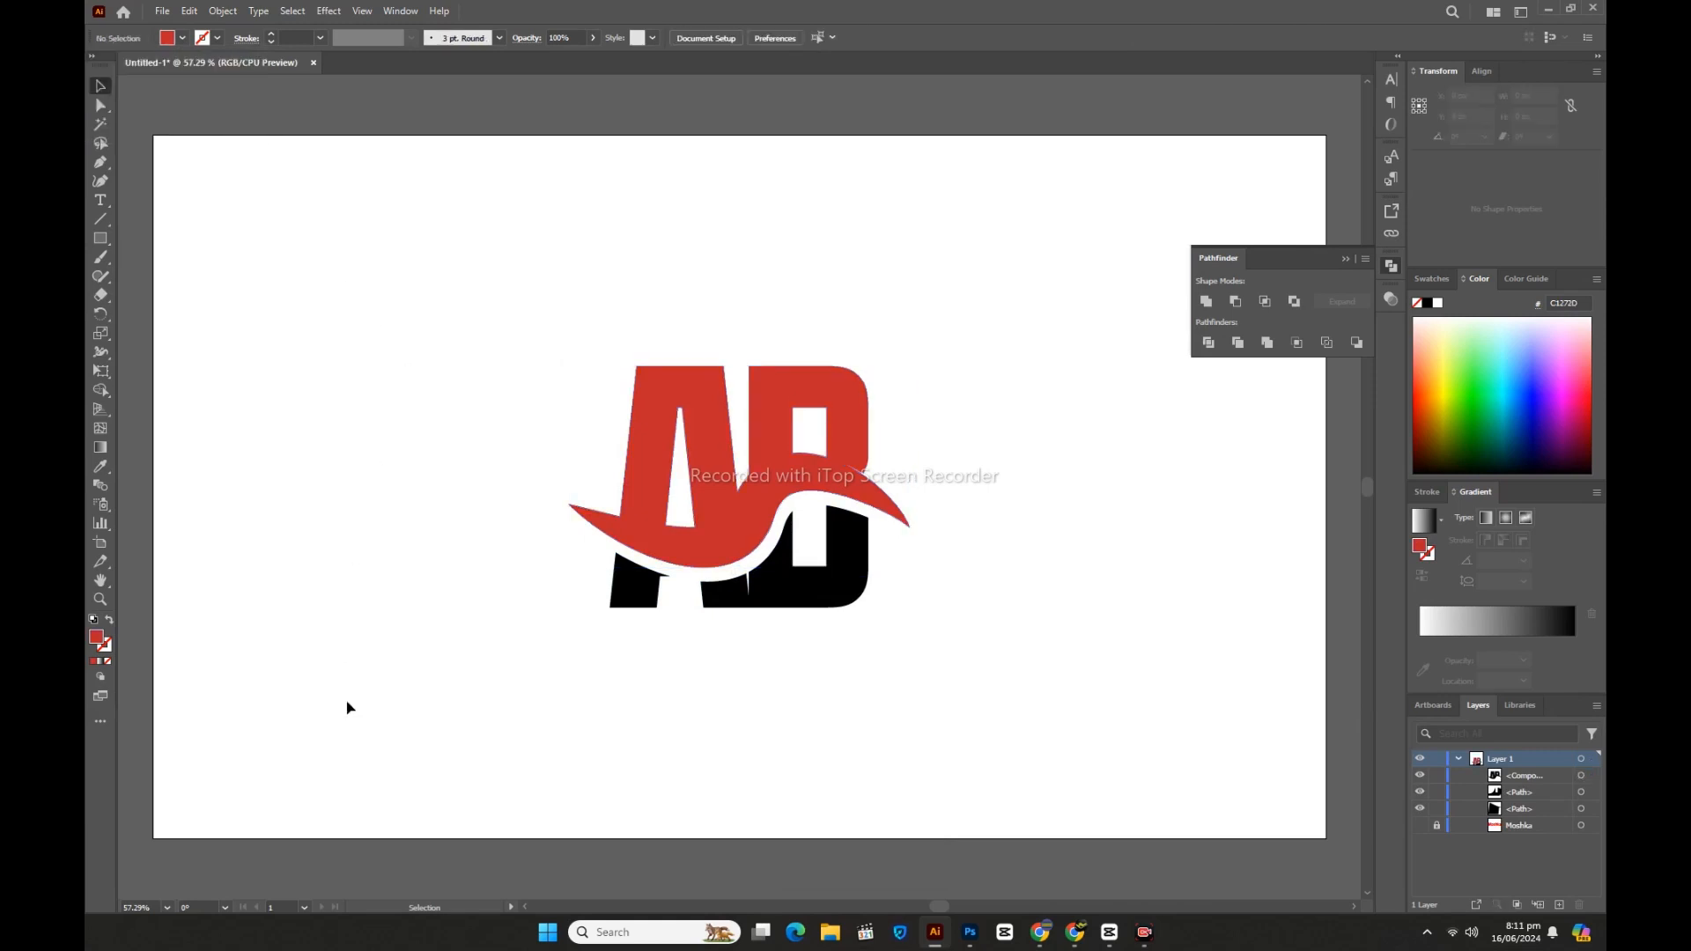
Step: Group the two black pieces below the swoosh and fill them with light gray
click(770, 603)
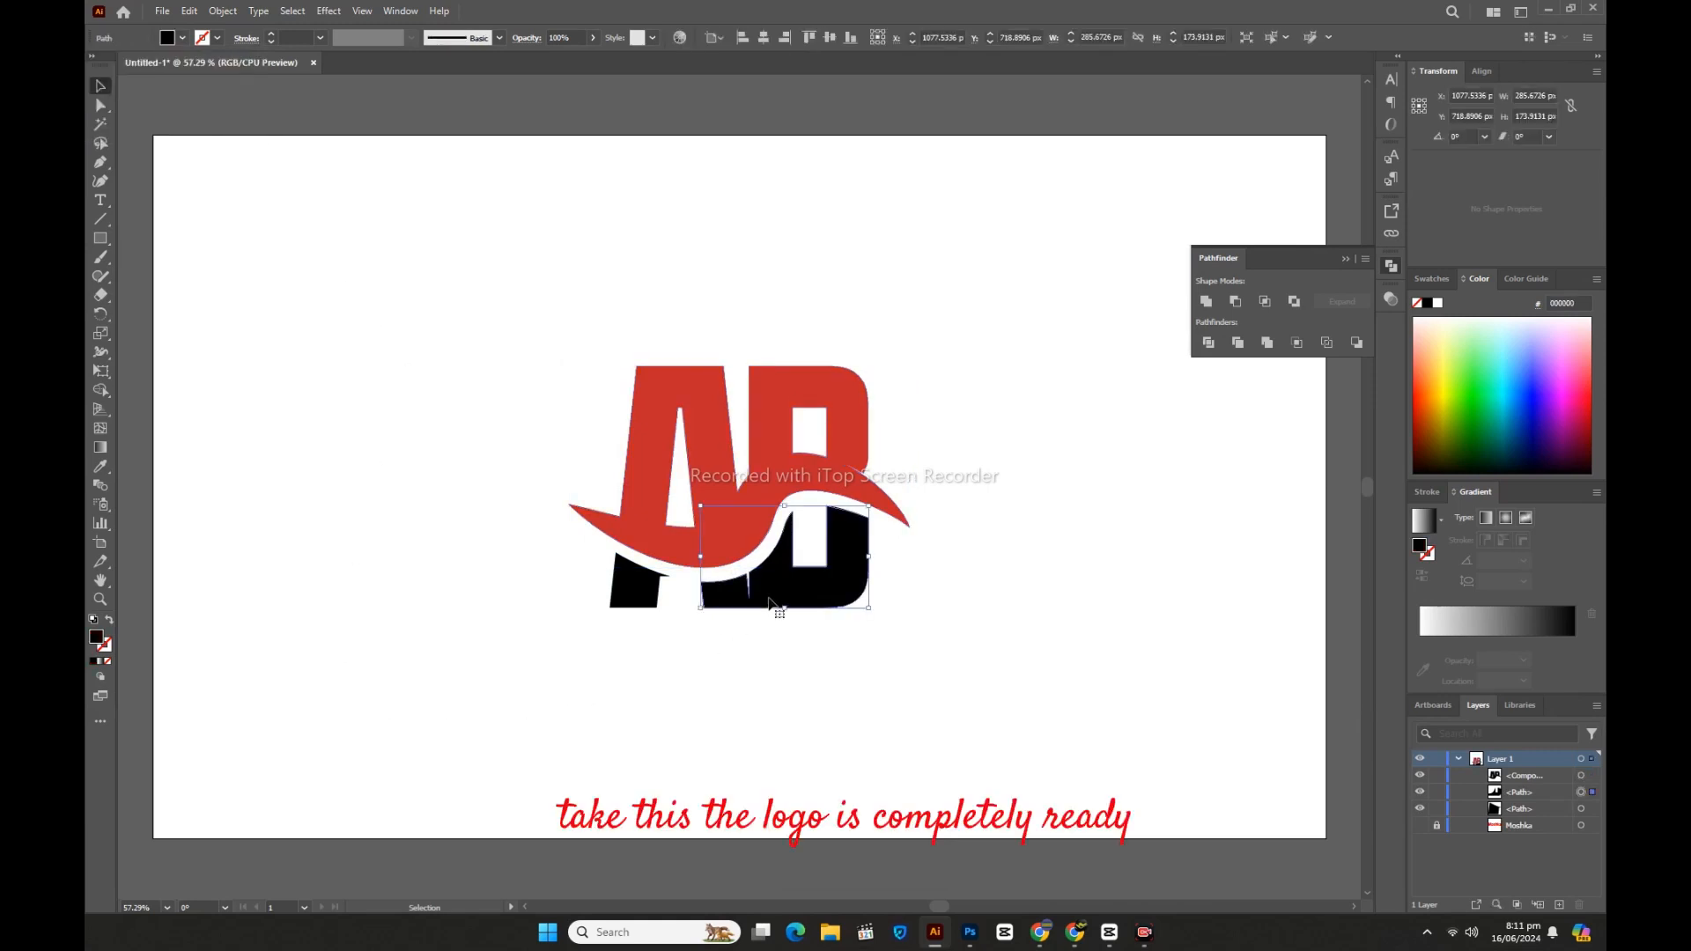
drag(510, 652, 793, 594)
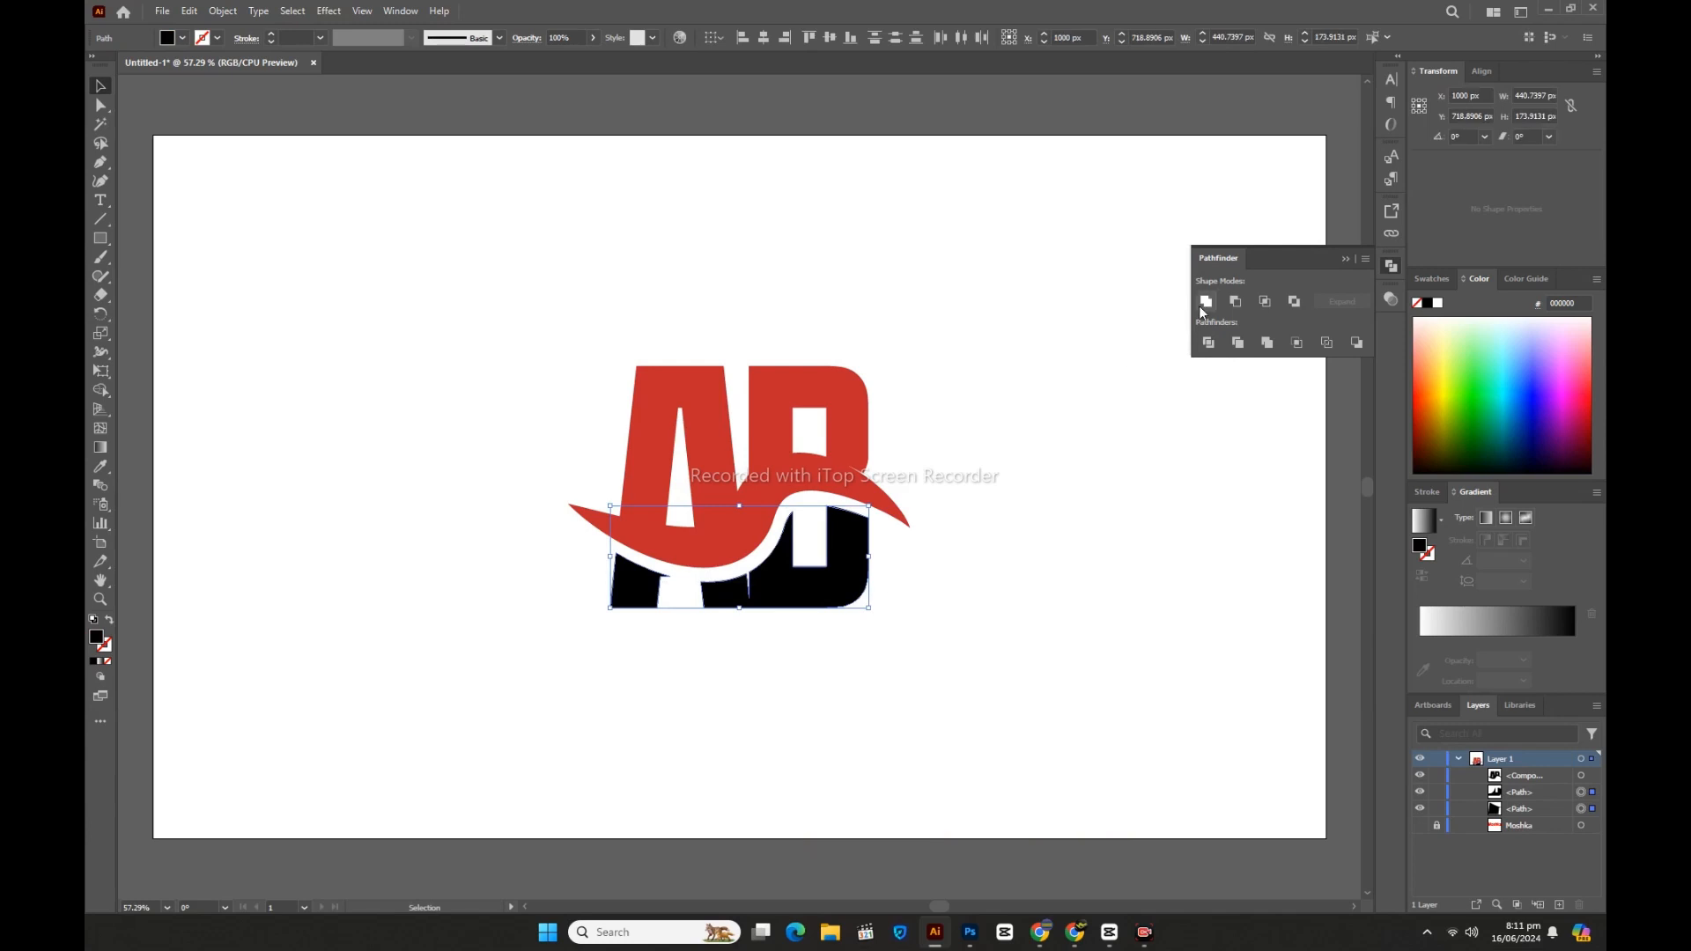
key(ctrl+g)
click(168, 38)
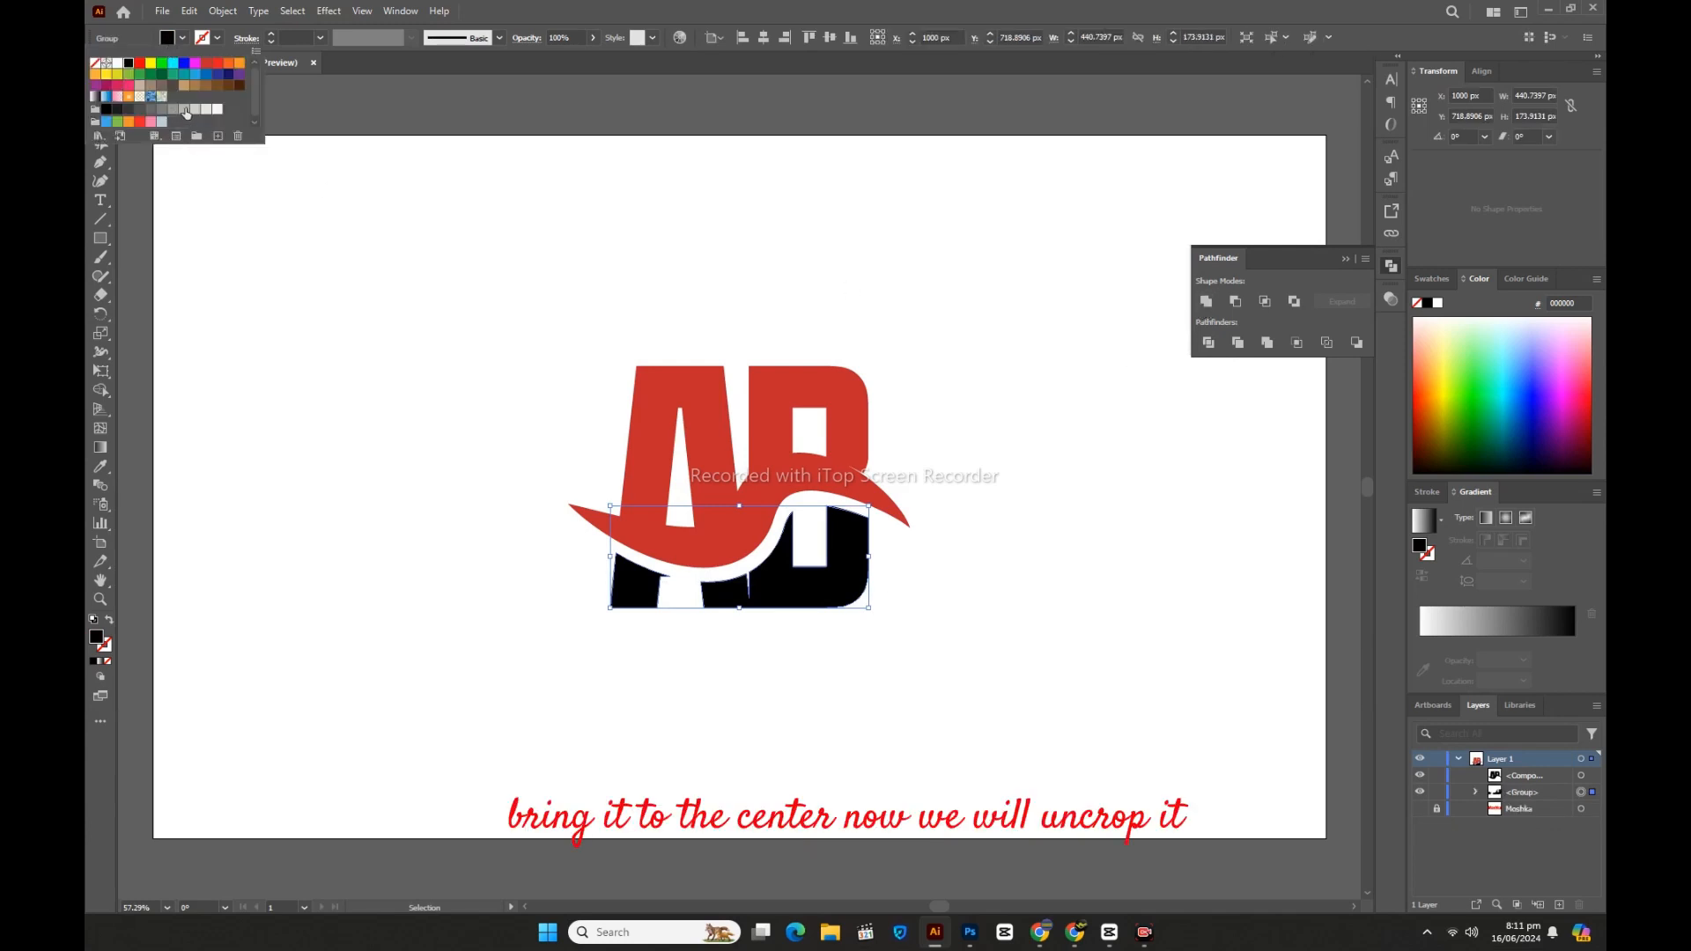
click(193, 125)
click(410, 405)
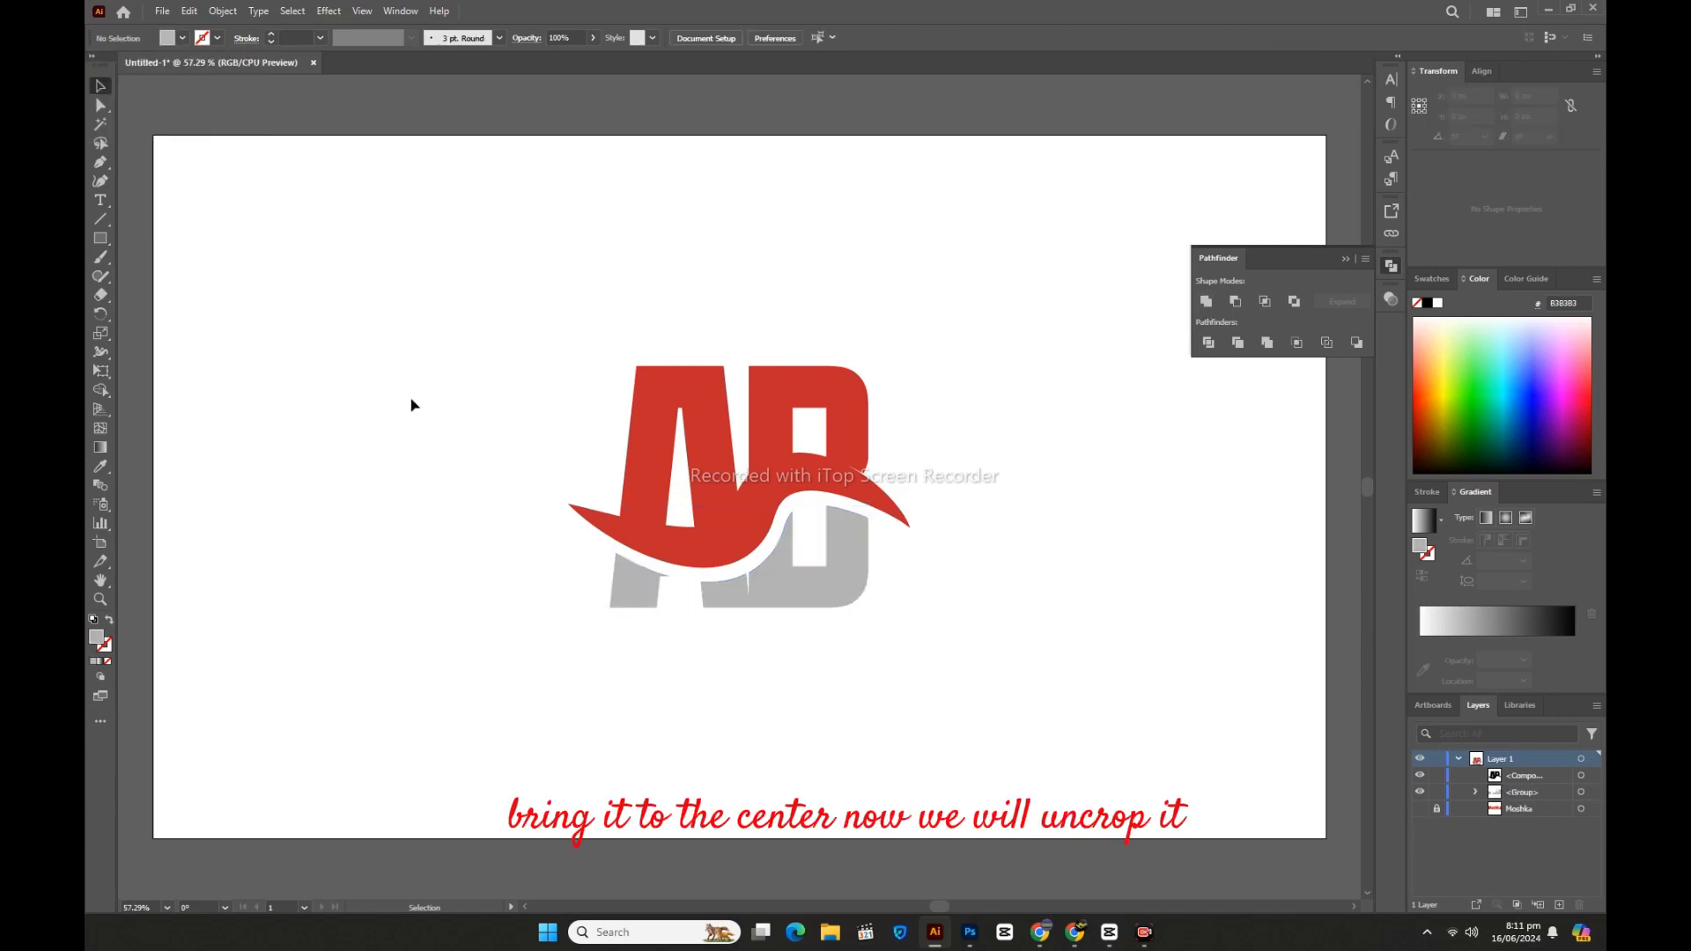
Step: Group the red and gray logo pieces into a single object and close the Pathfinder options
click(1346, 259)
drag(457, 362, 912, 627)
right_click(758, 483)
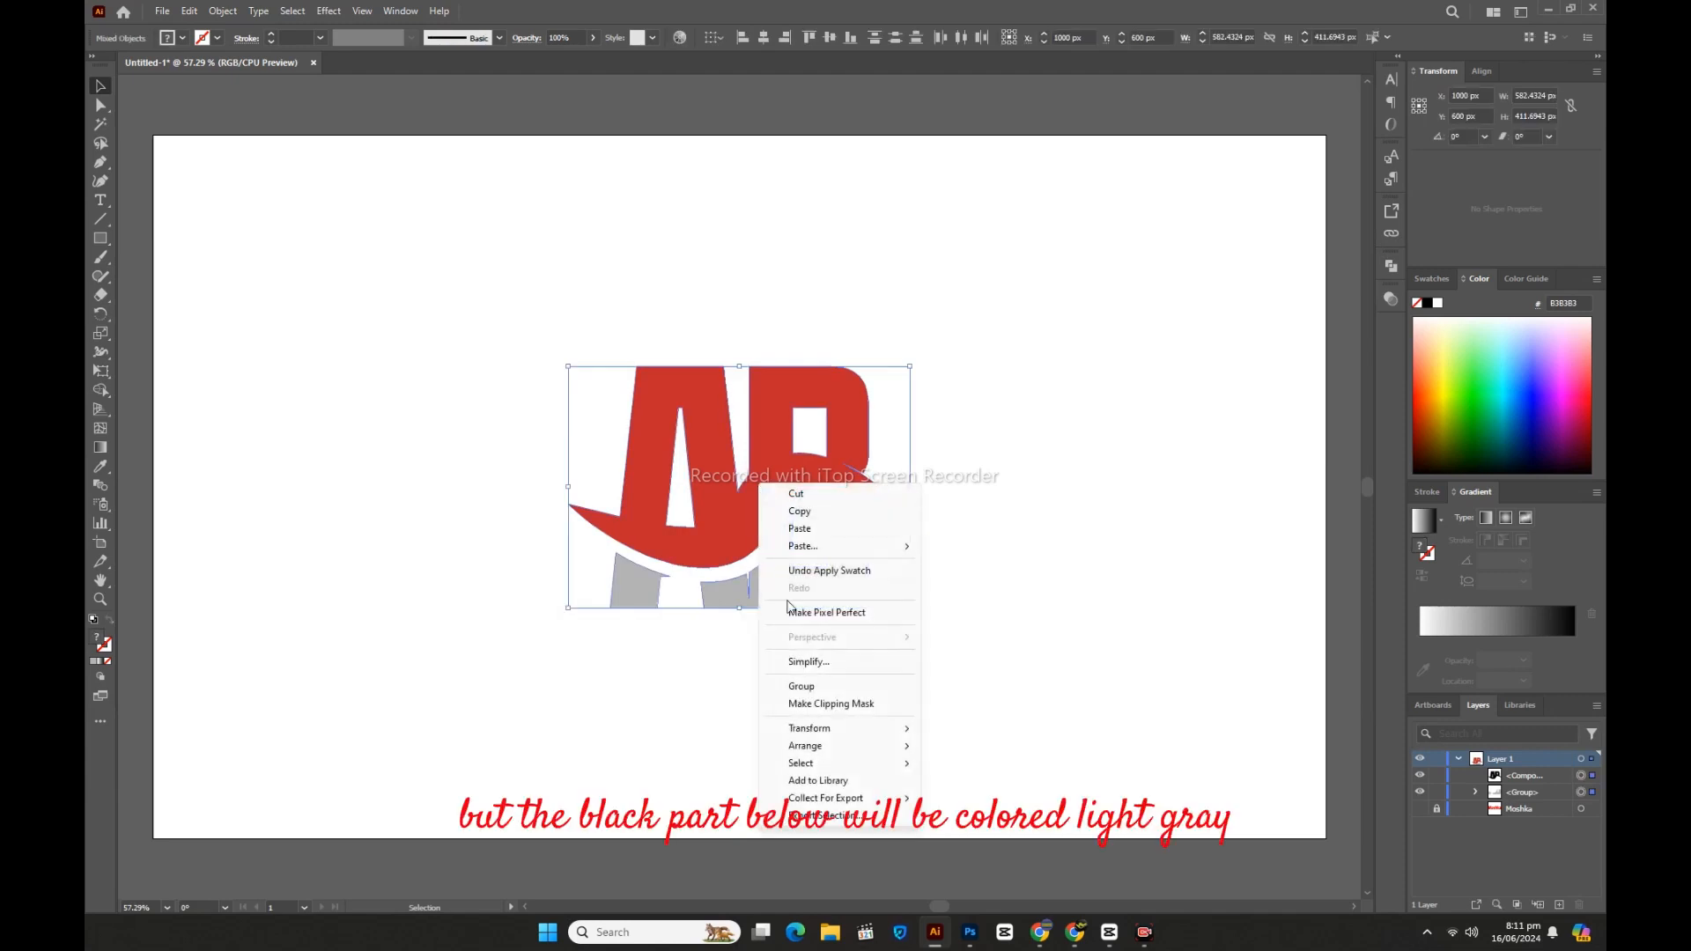
click(802, 686)
click(758, 710)
Step: Draw a rectangle covering the whole artboard, fill it black, and center it vertically
click(103, 240)
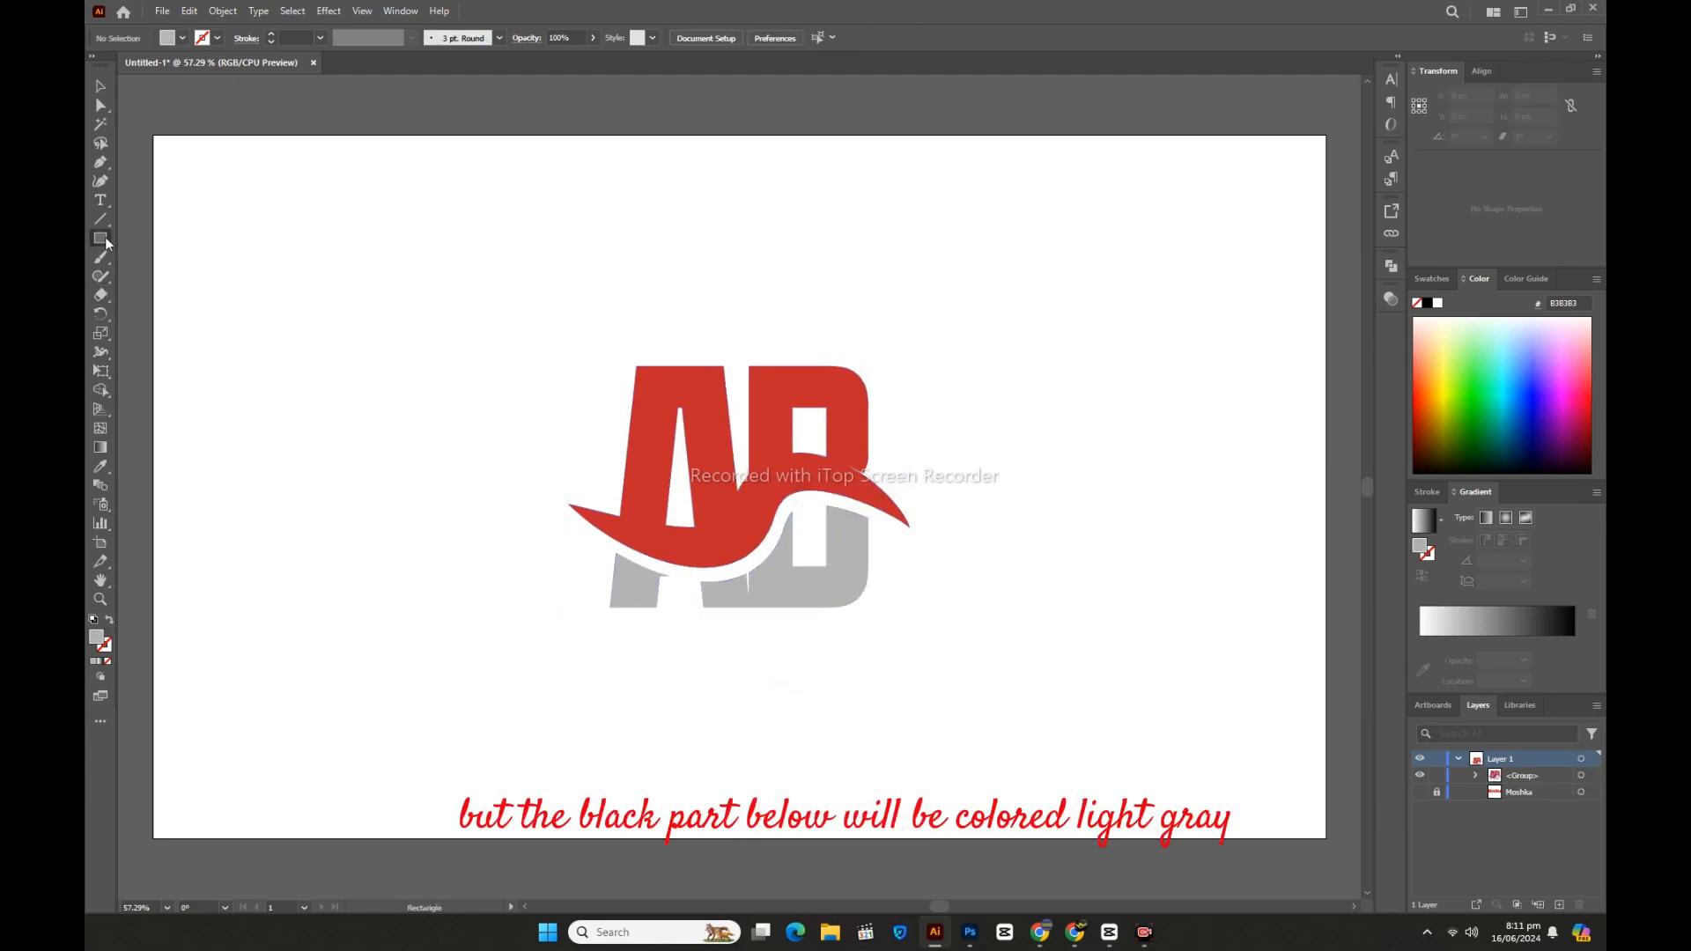
drag(153, 136, 1327, 838)
click(100, 85)
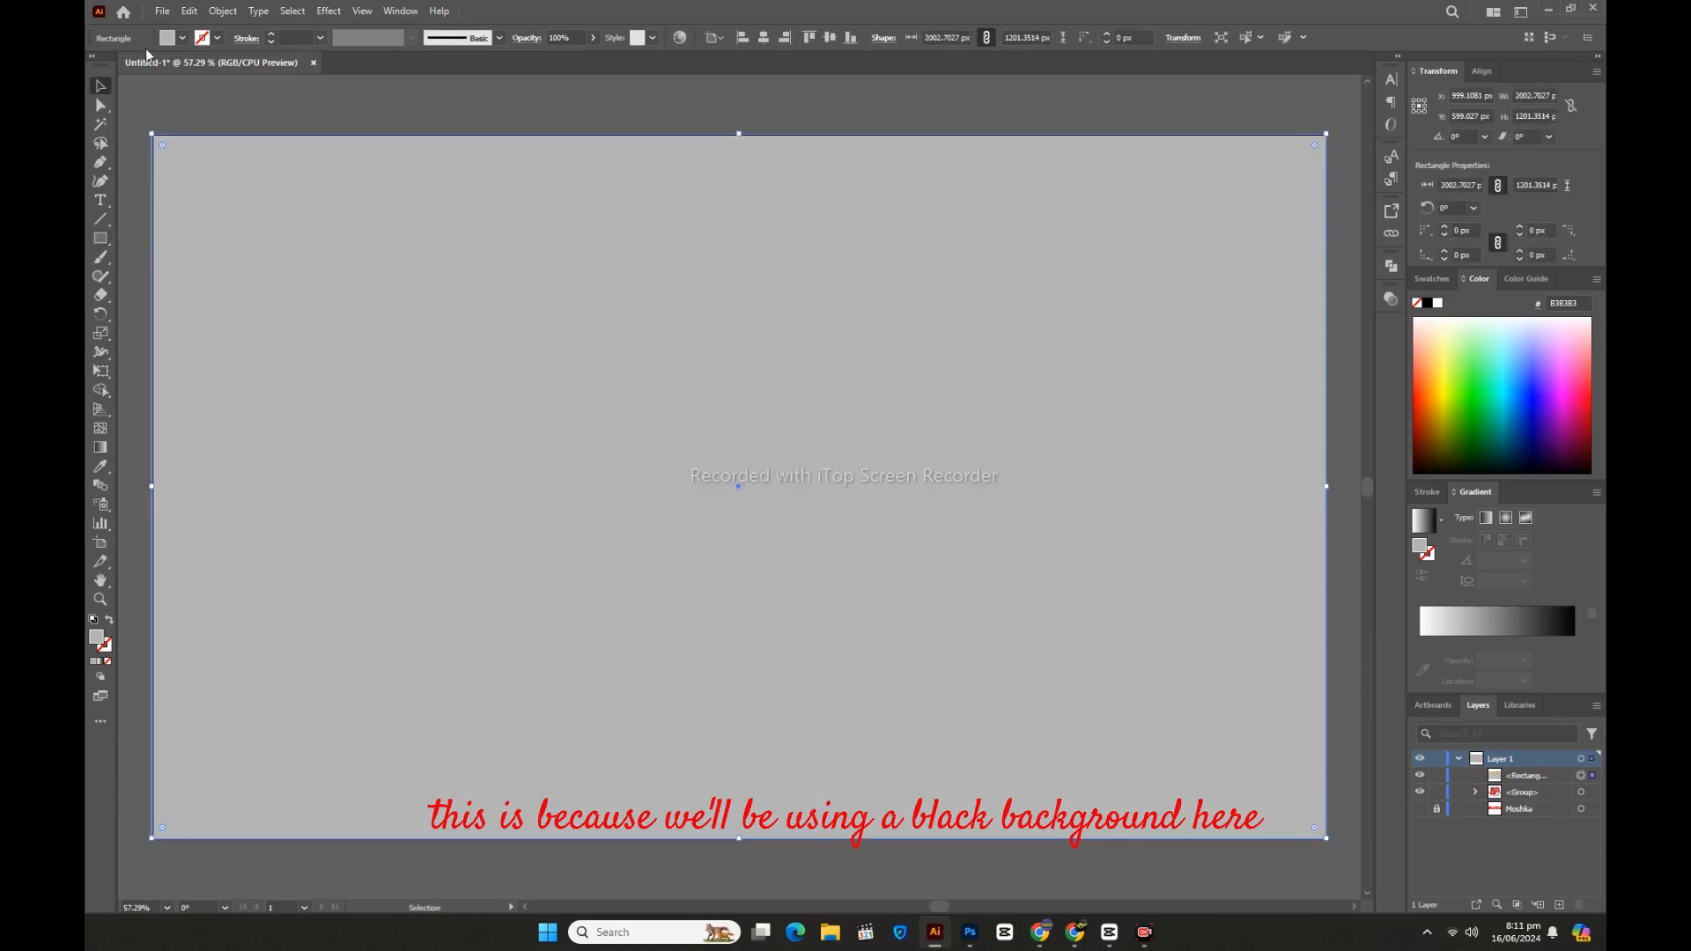
click(168, 38)
click(133, 67)
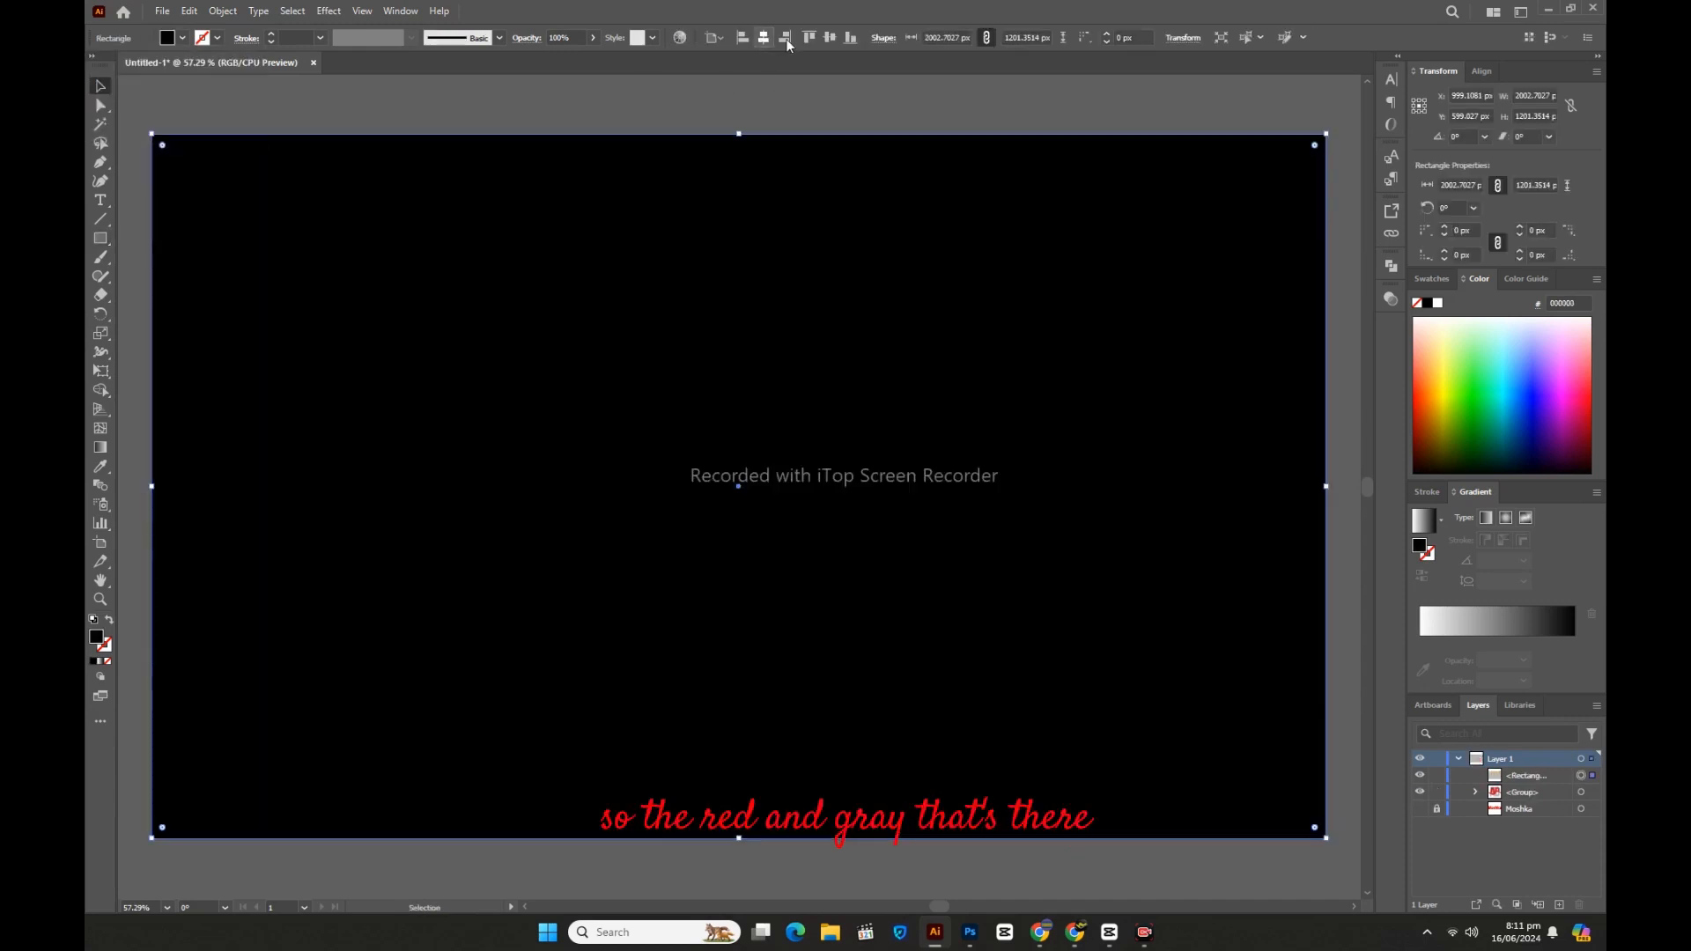
click(829, 37)
Step: Send the black rectangle to the back as the logo's background and lock it
right_click(811, 218)
mouse_move(898, 621)
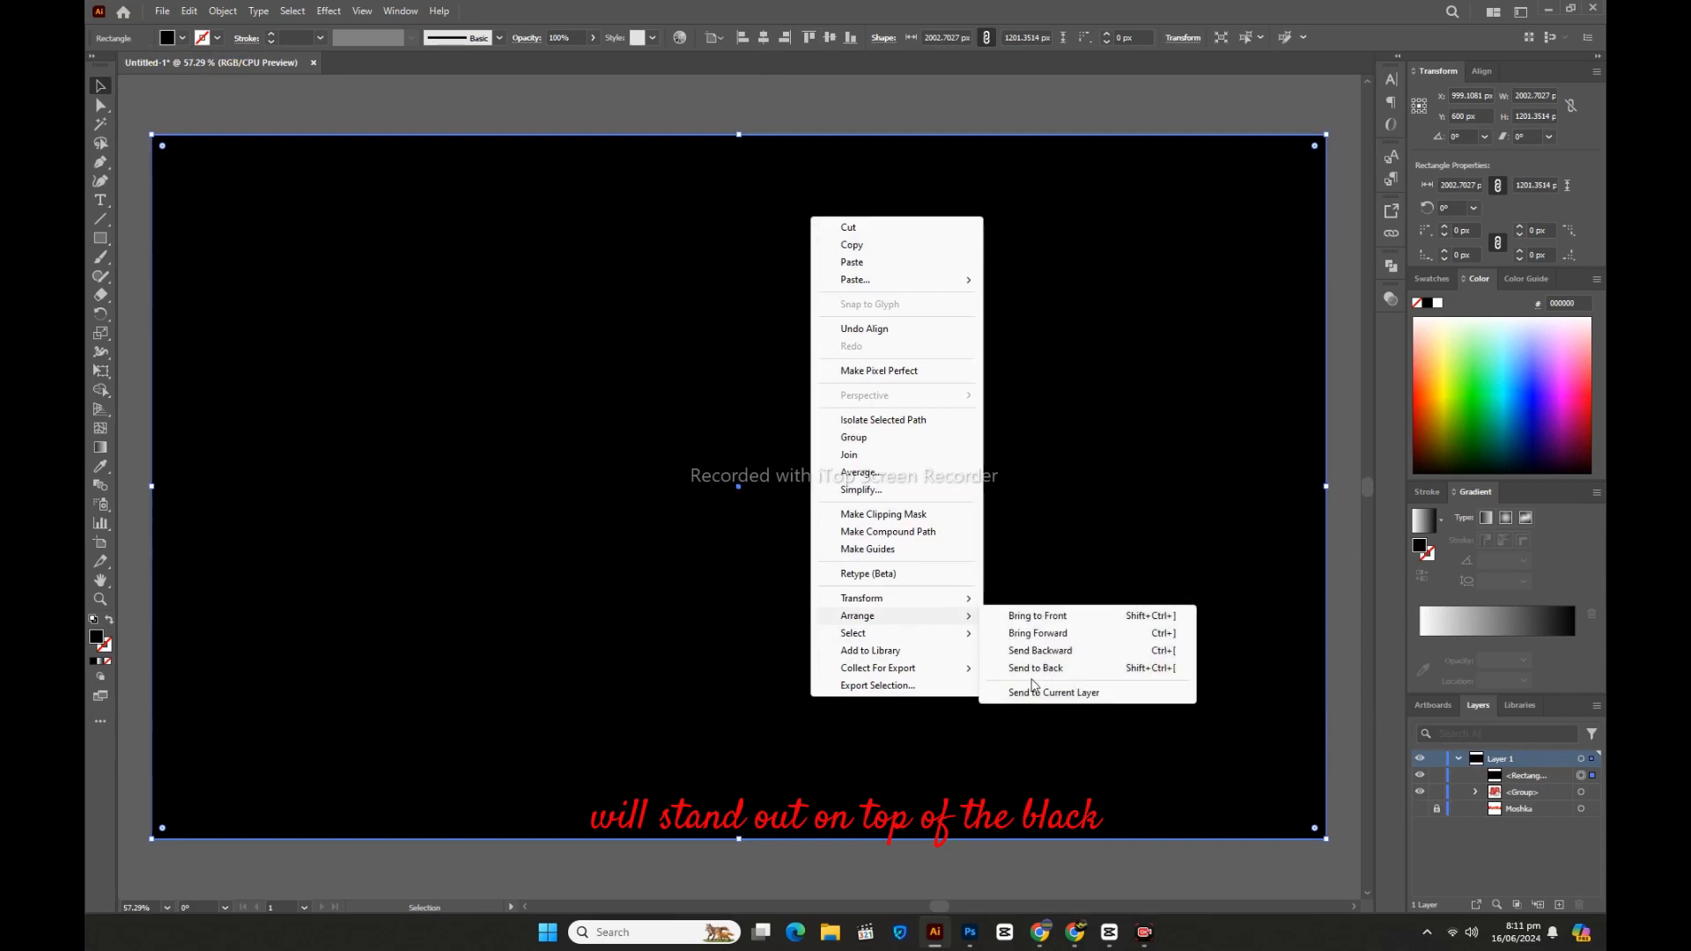
click(1036, 669)
click(1436, 809)
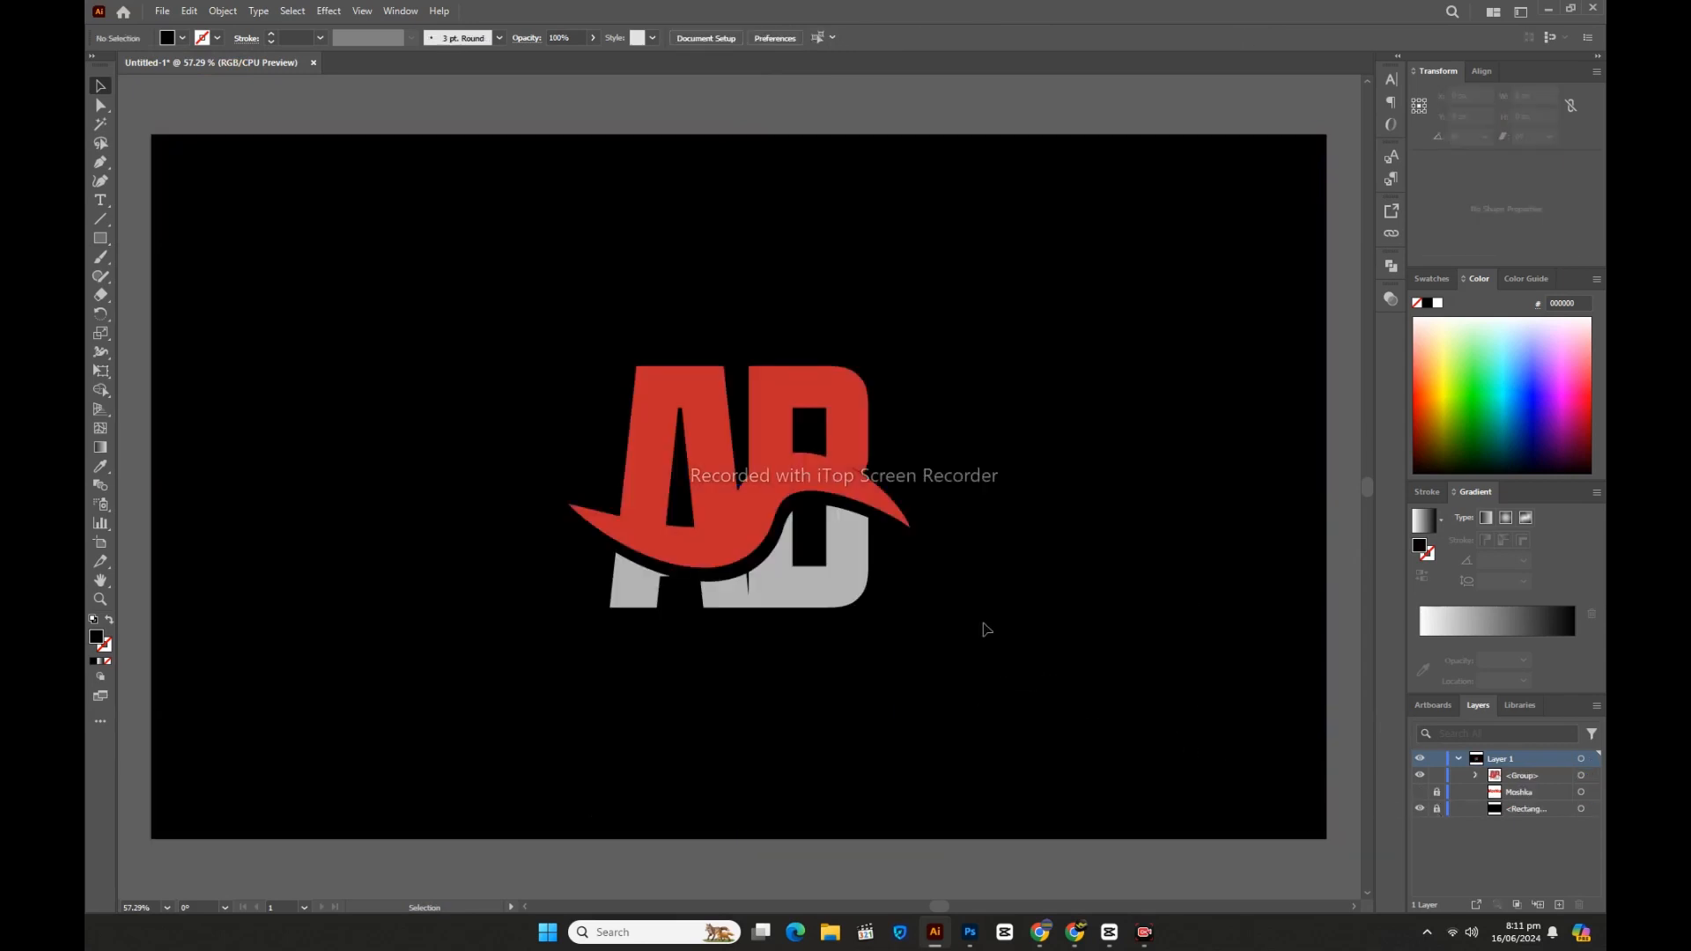
Step: Enlarge the grouped red and gray logo on the black background and deselect it
click(669, 546)
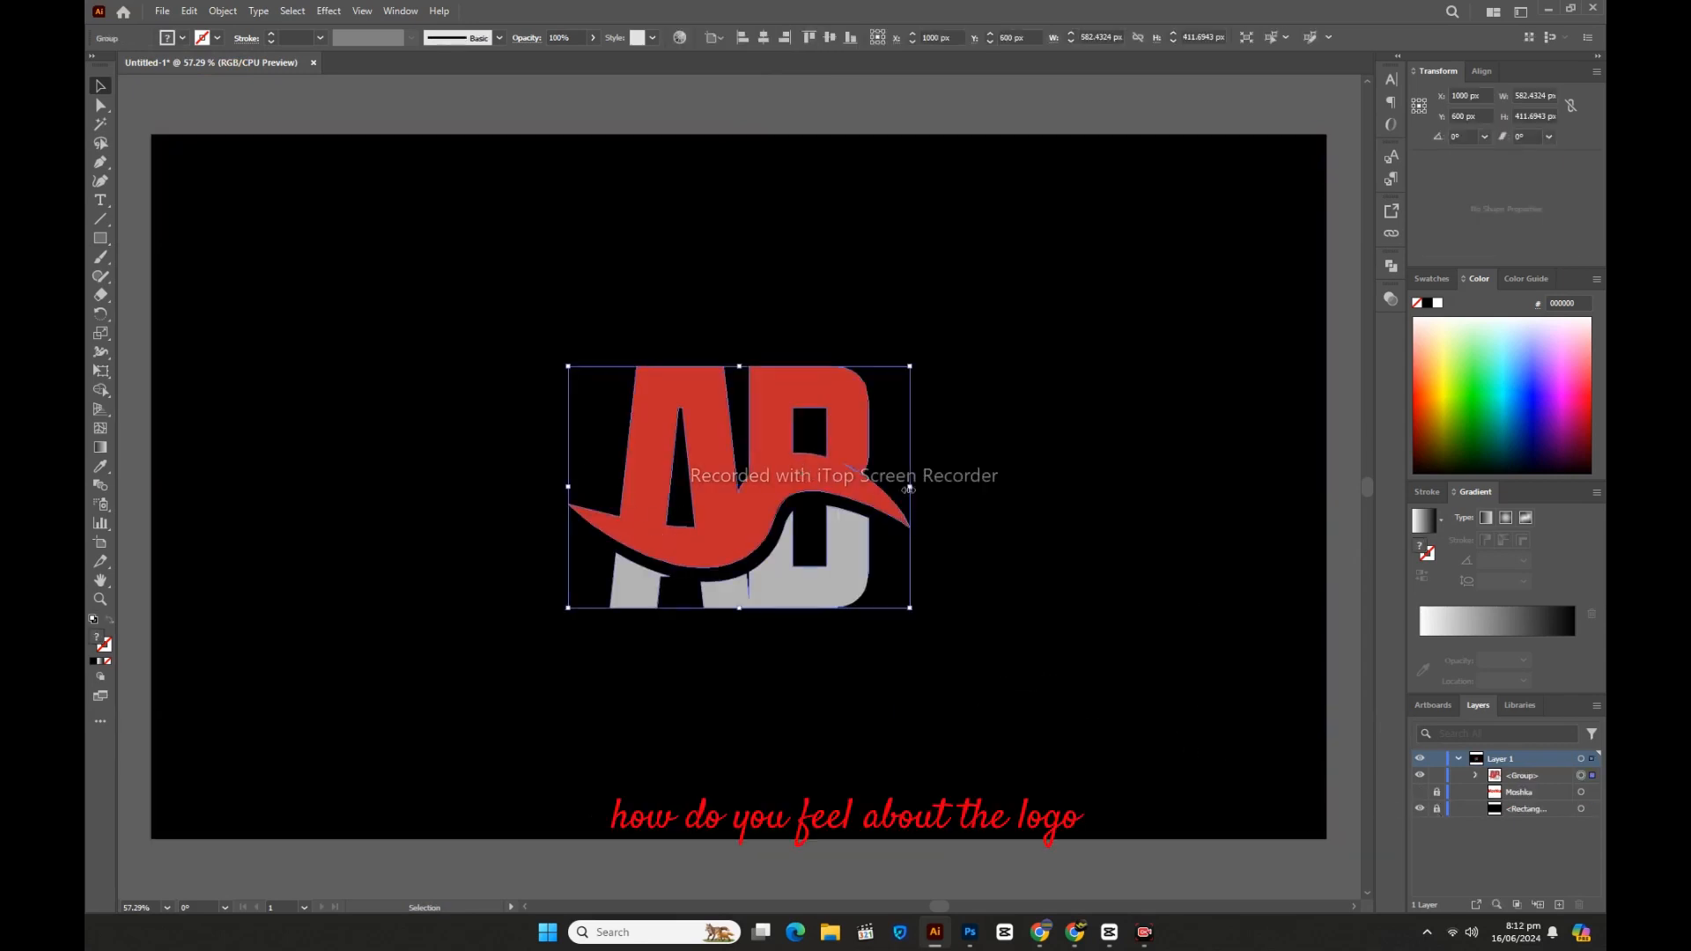
drag(911, 487, 1027, 489)
click(1087, 558)
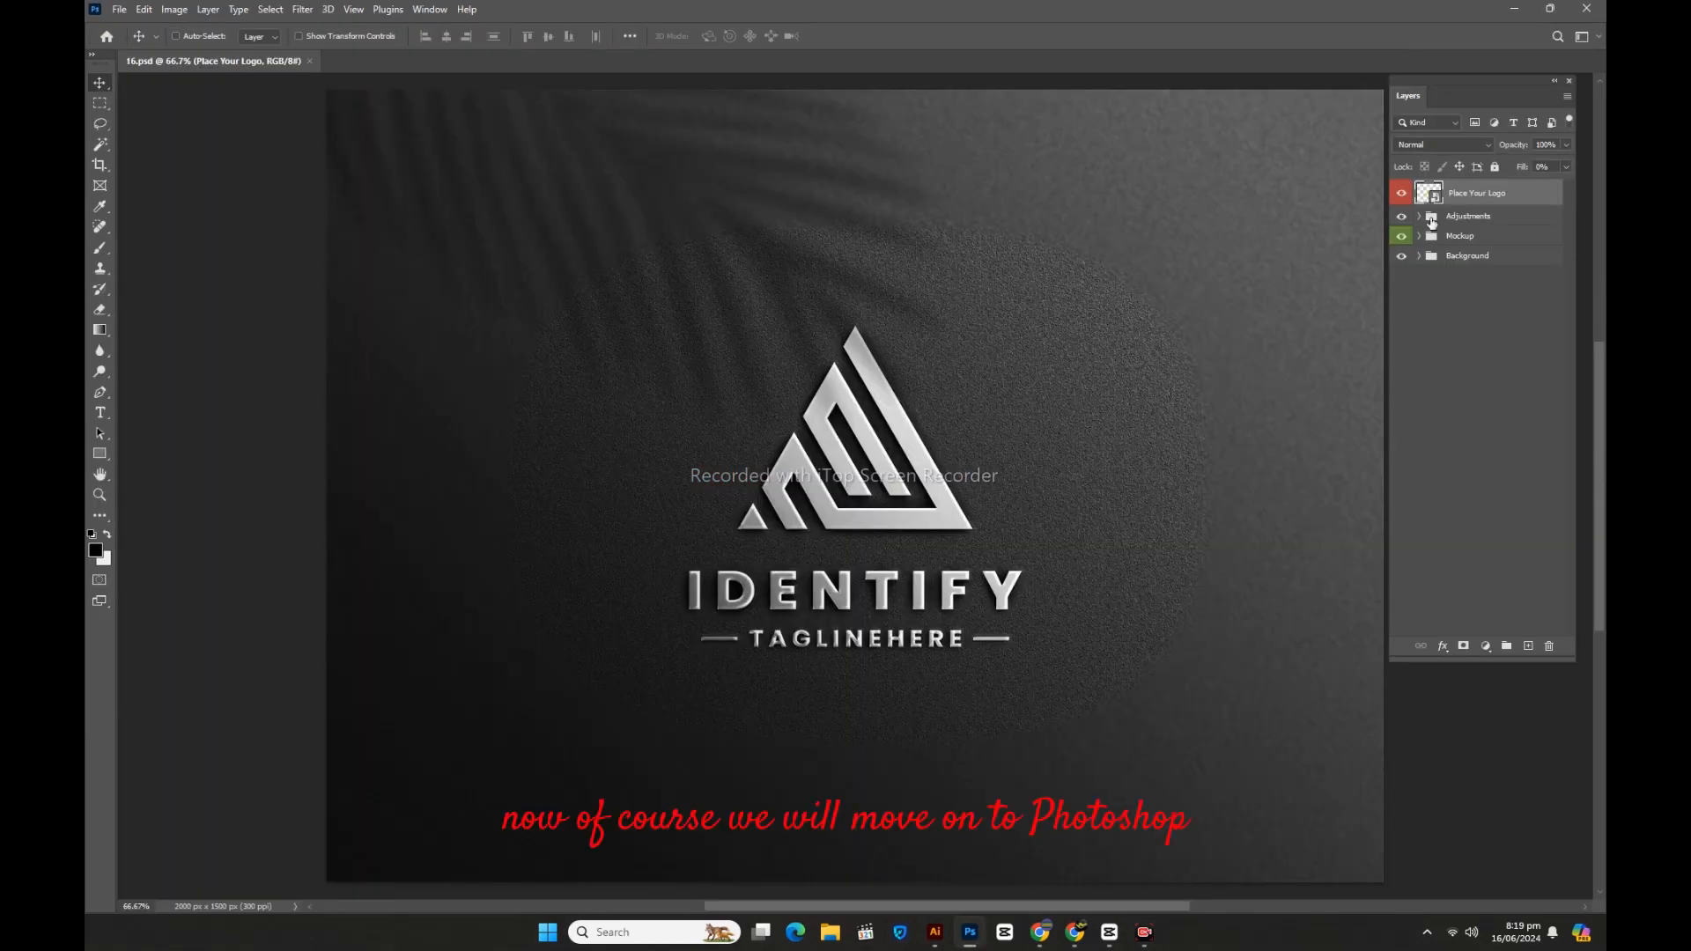
Step: In Photoshop, open the Place Your Logo smart object of 16.psd and paste the AB logo as pixels
double_click(1436, 200)
key(ctrl+v)
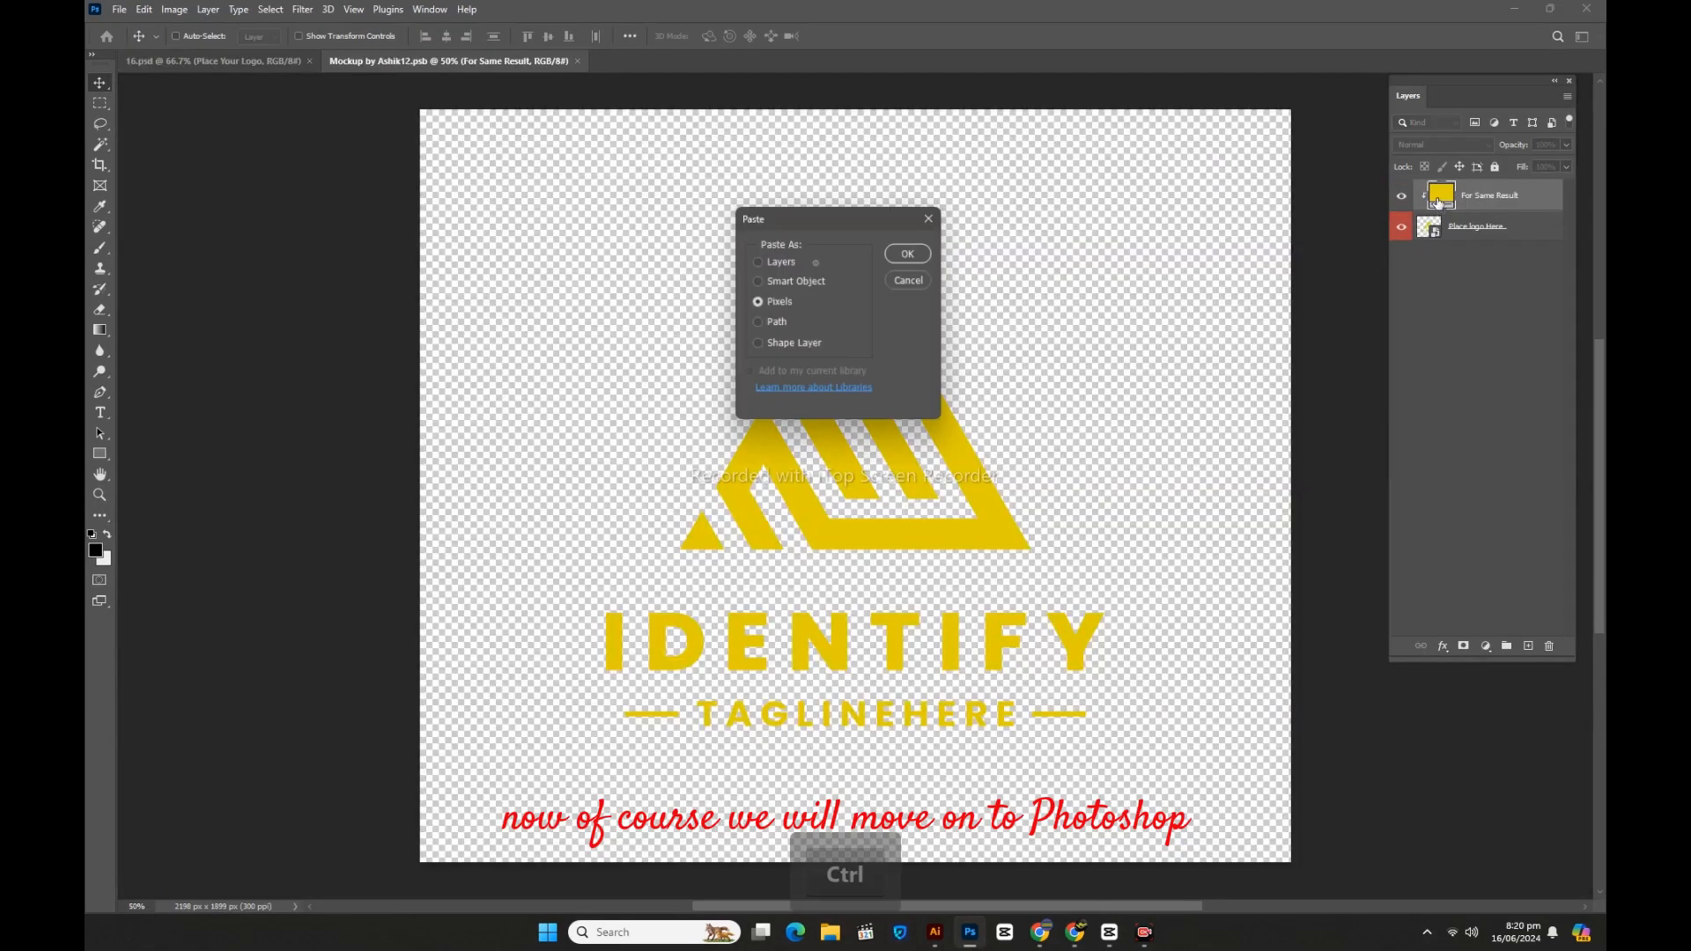
click(910, 255)
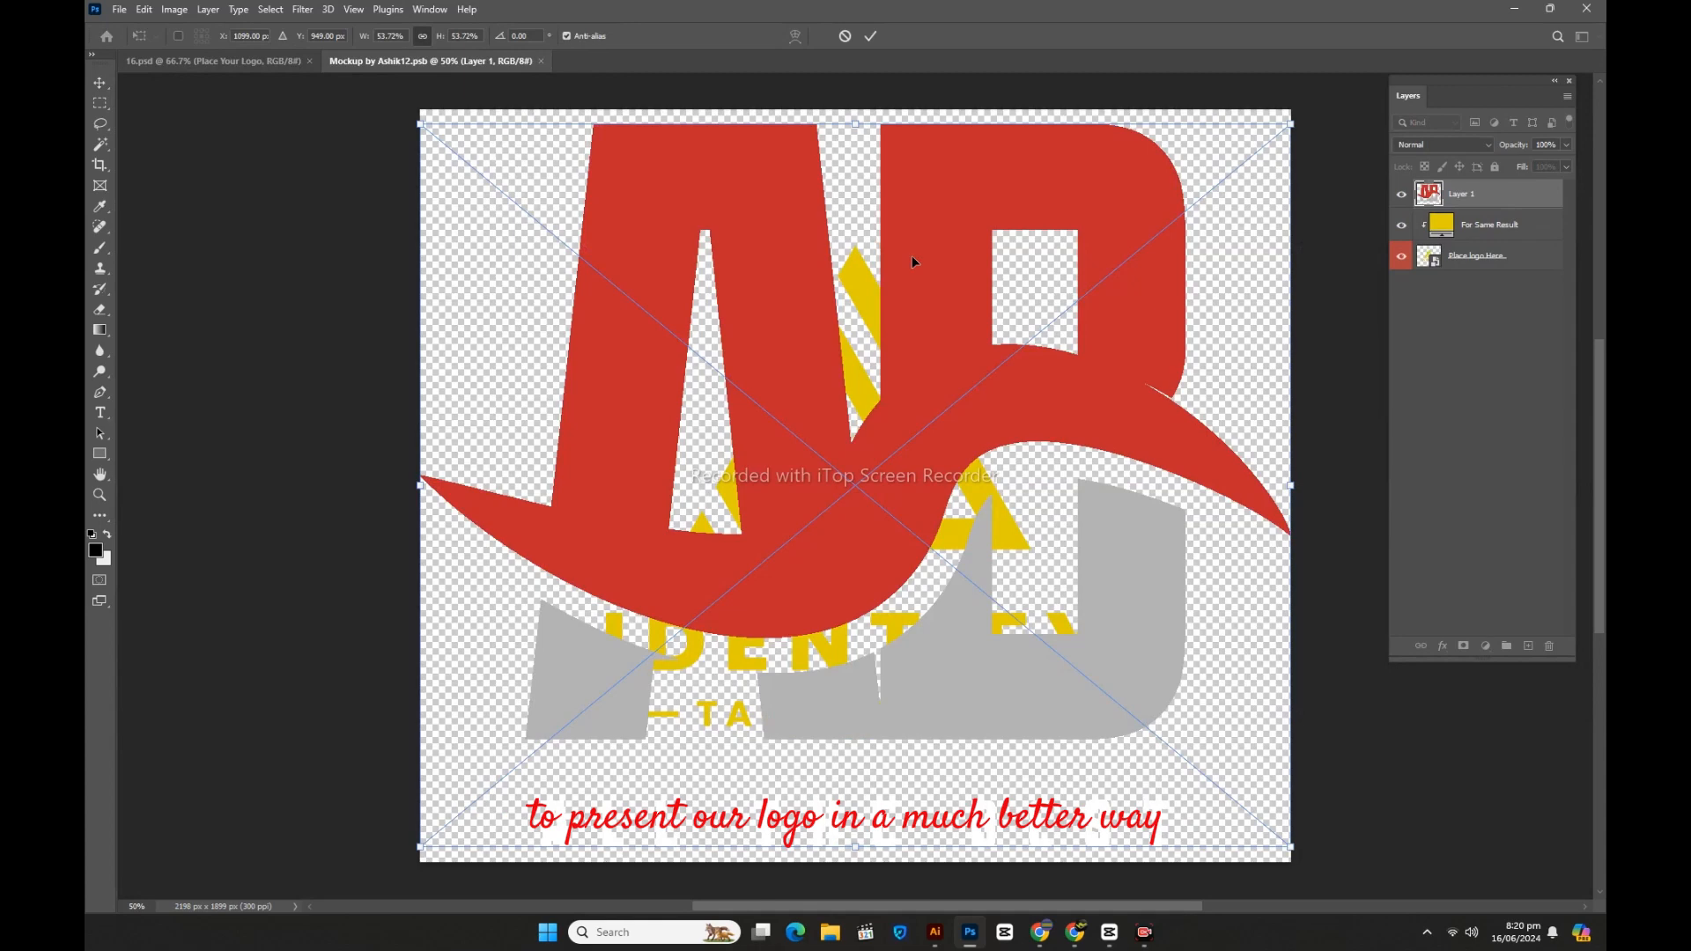
Step: Scale the pasted AB logo to about 33.78% over the placeholder, commit it, and hide the For Same Result layer
drag(855, 123, 855, 295)
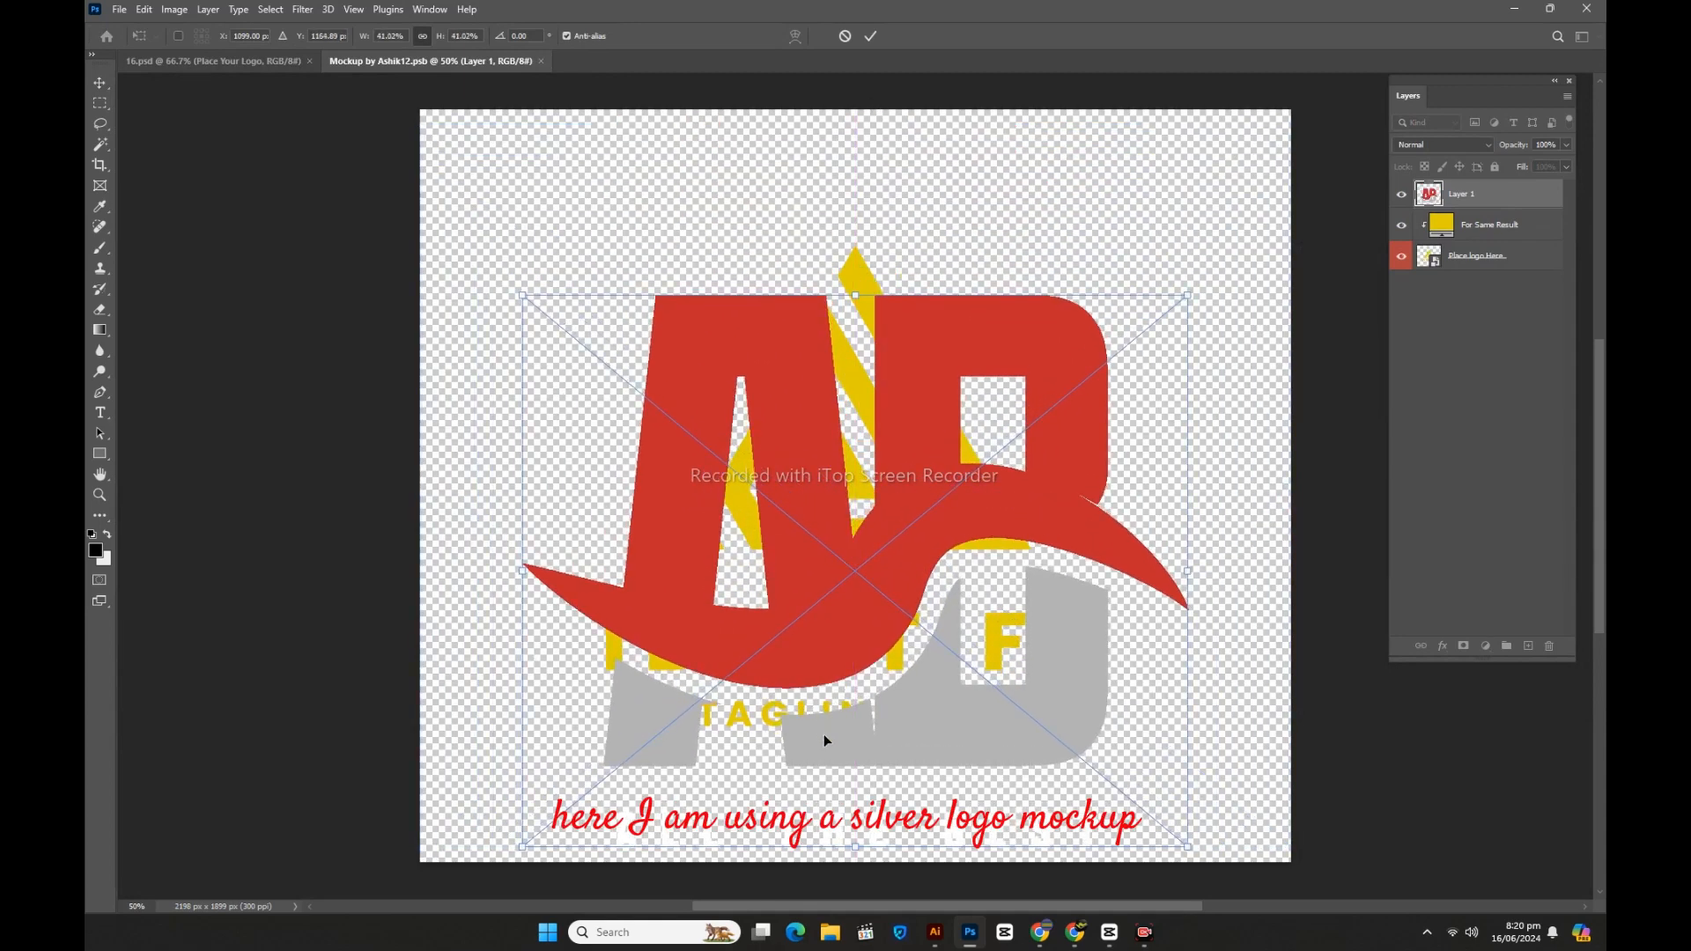
drag(850, 843, 851, 733)
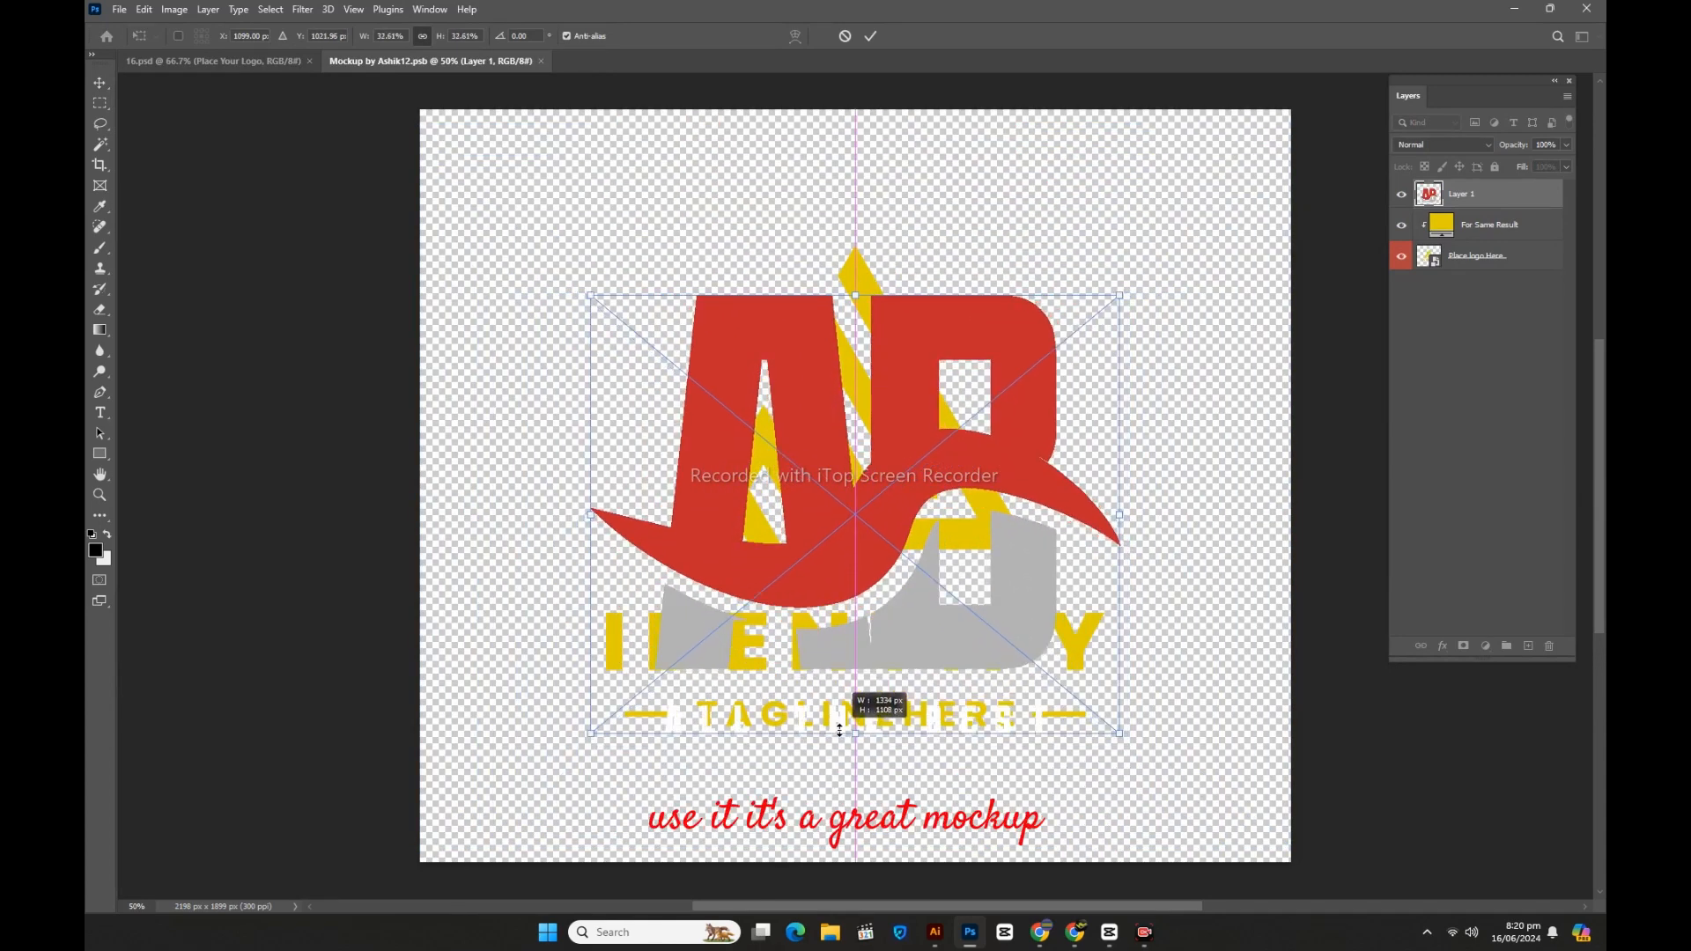
key(Return)
click(1401, 225)
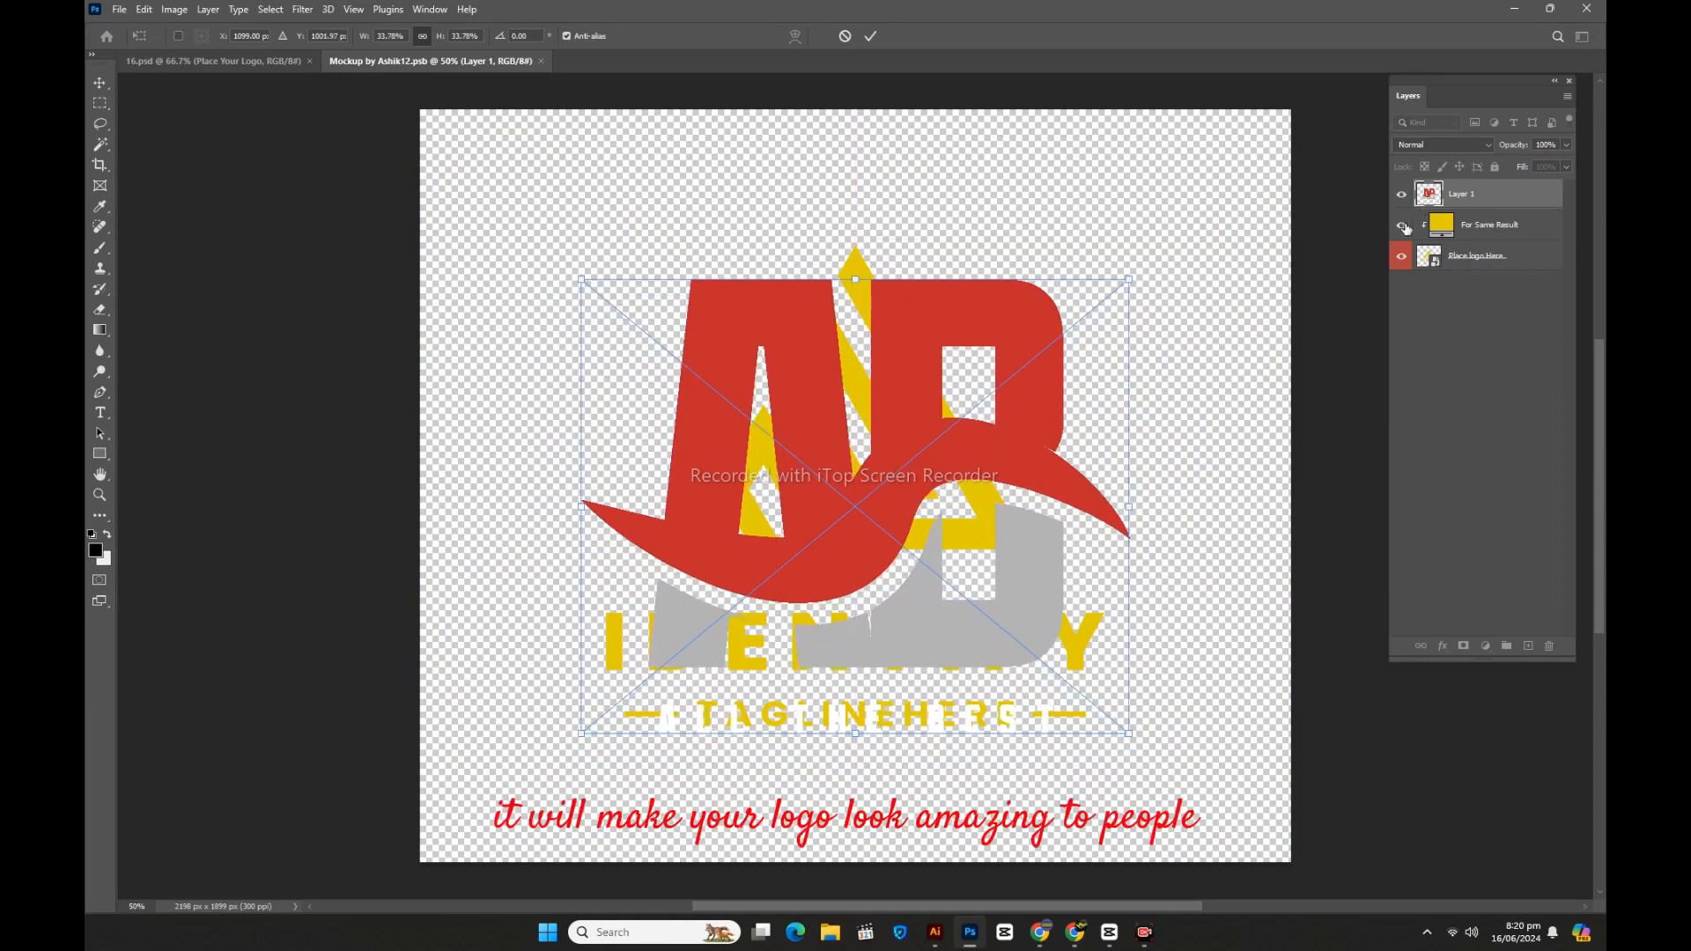
Step: Add a Color Overlay to the AB logo layer using the yellow sampled from the placeholder logo
double_click(1526, 196)
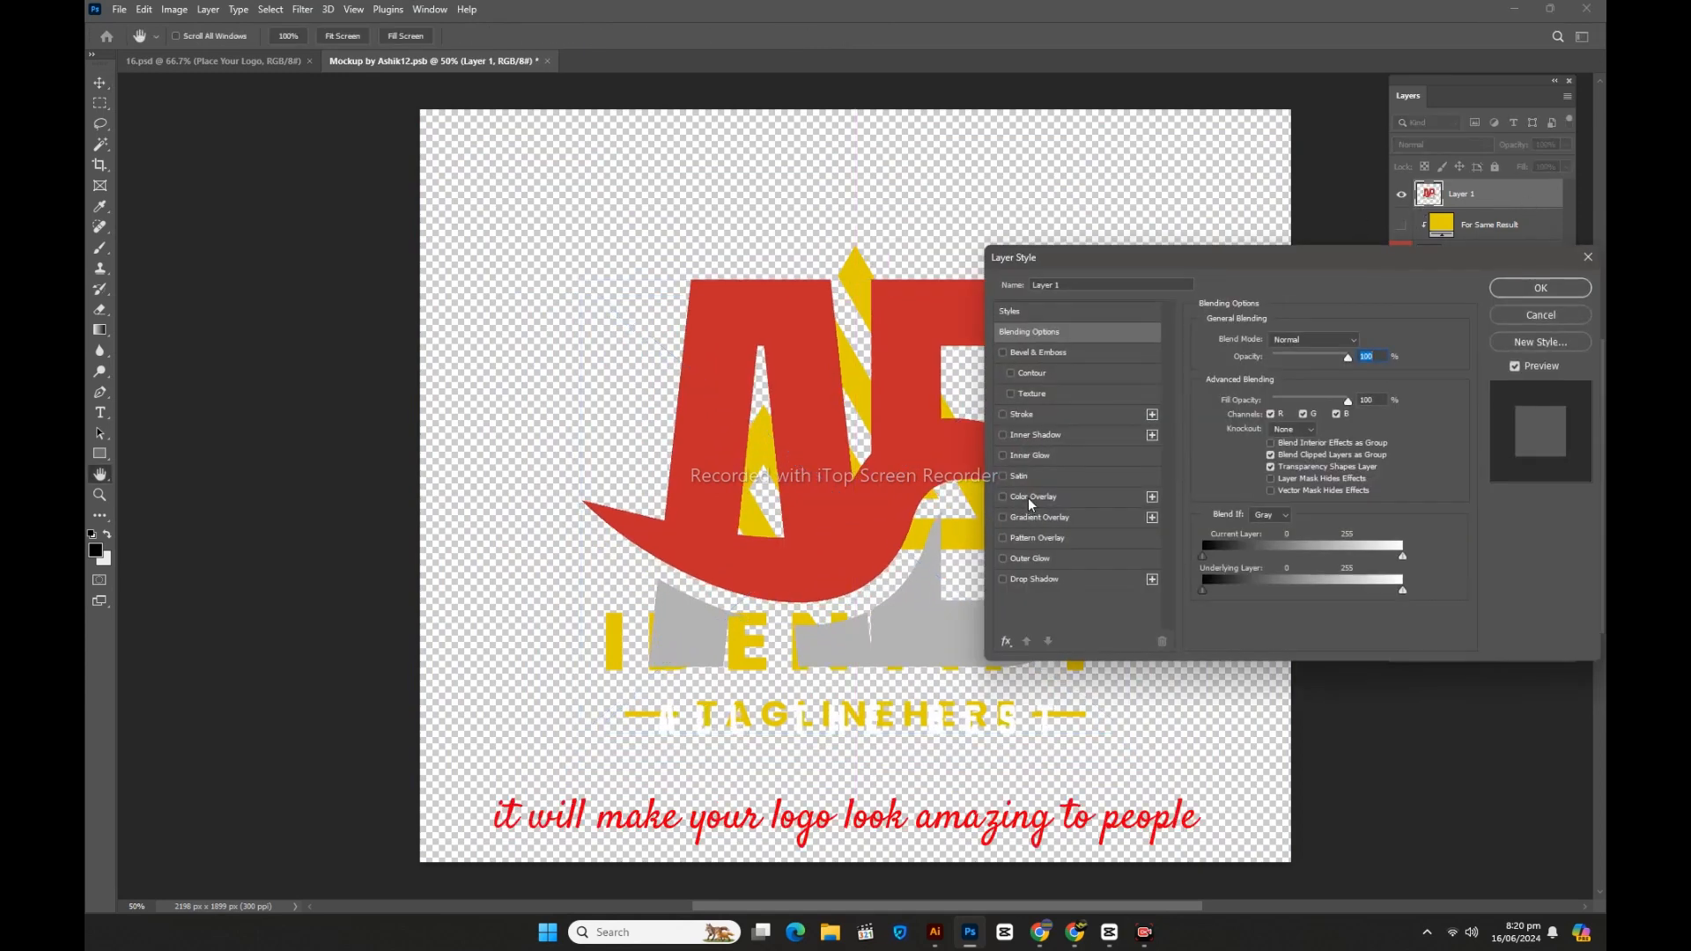
click(1032, 497)
click(1367, 343)
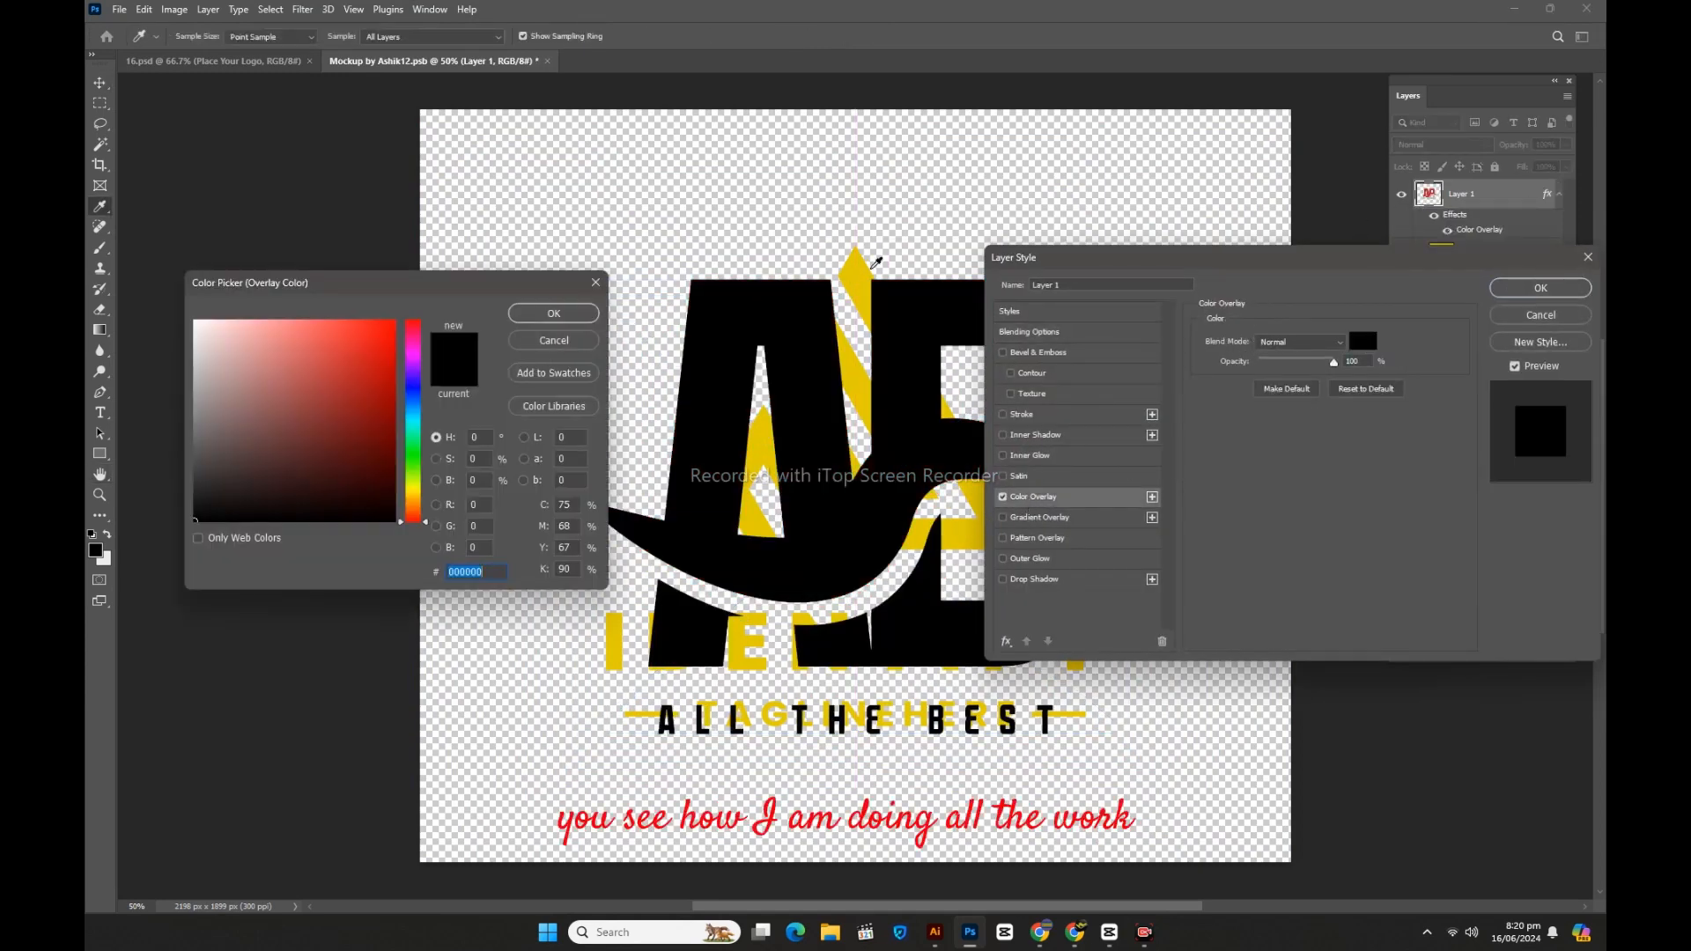
click(872, 268)
click(554, 314)
click(1540, 288)
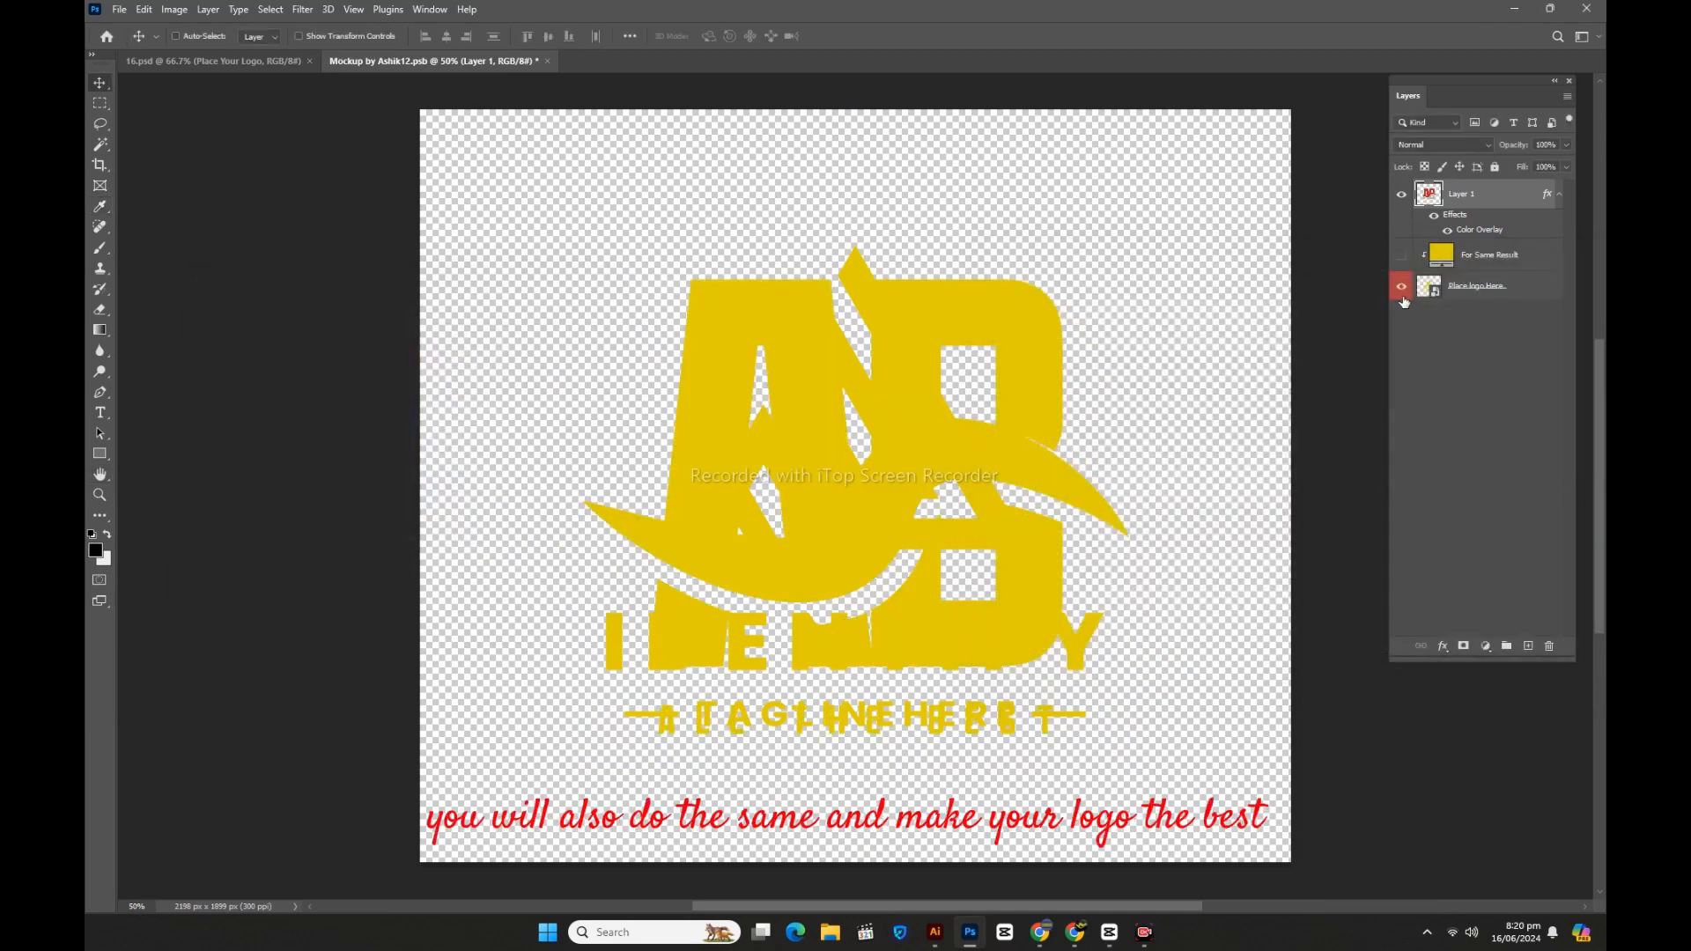
Step: Hide the placeholder logo layer, save the smart object, and return to the 16.psd mockup
click(1401, 288)
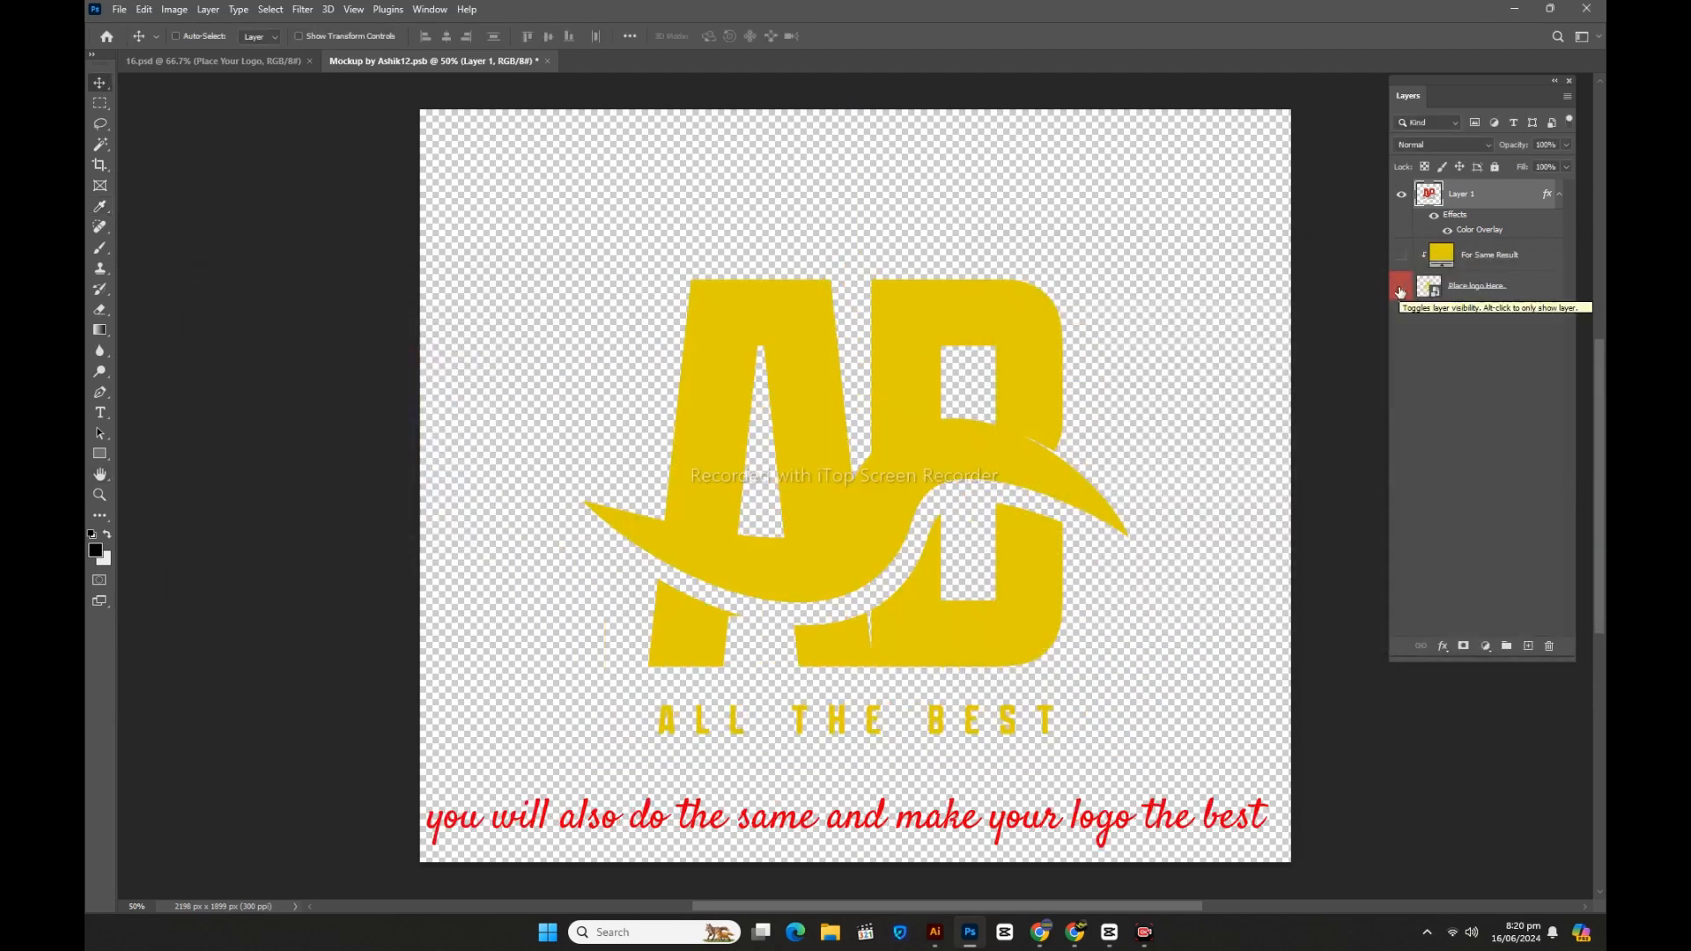
key(ctrl+s)
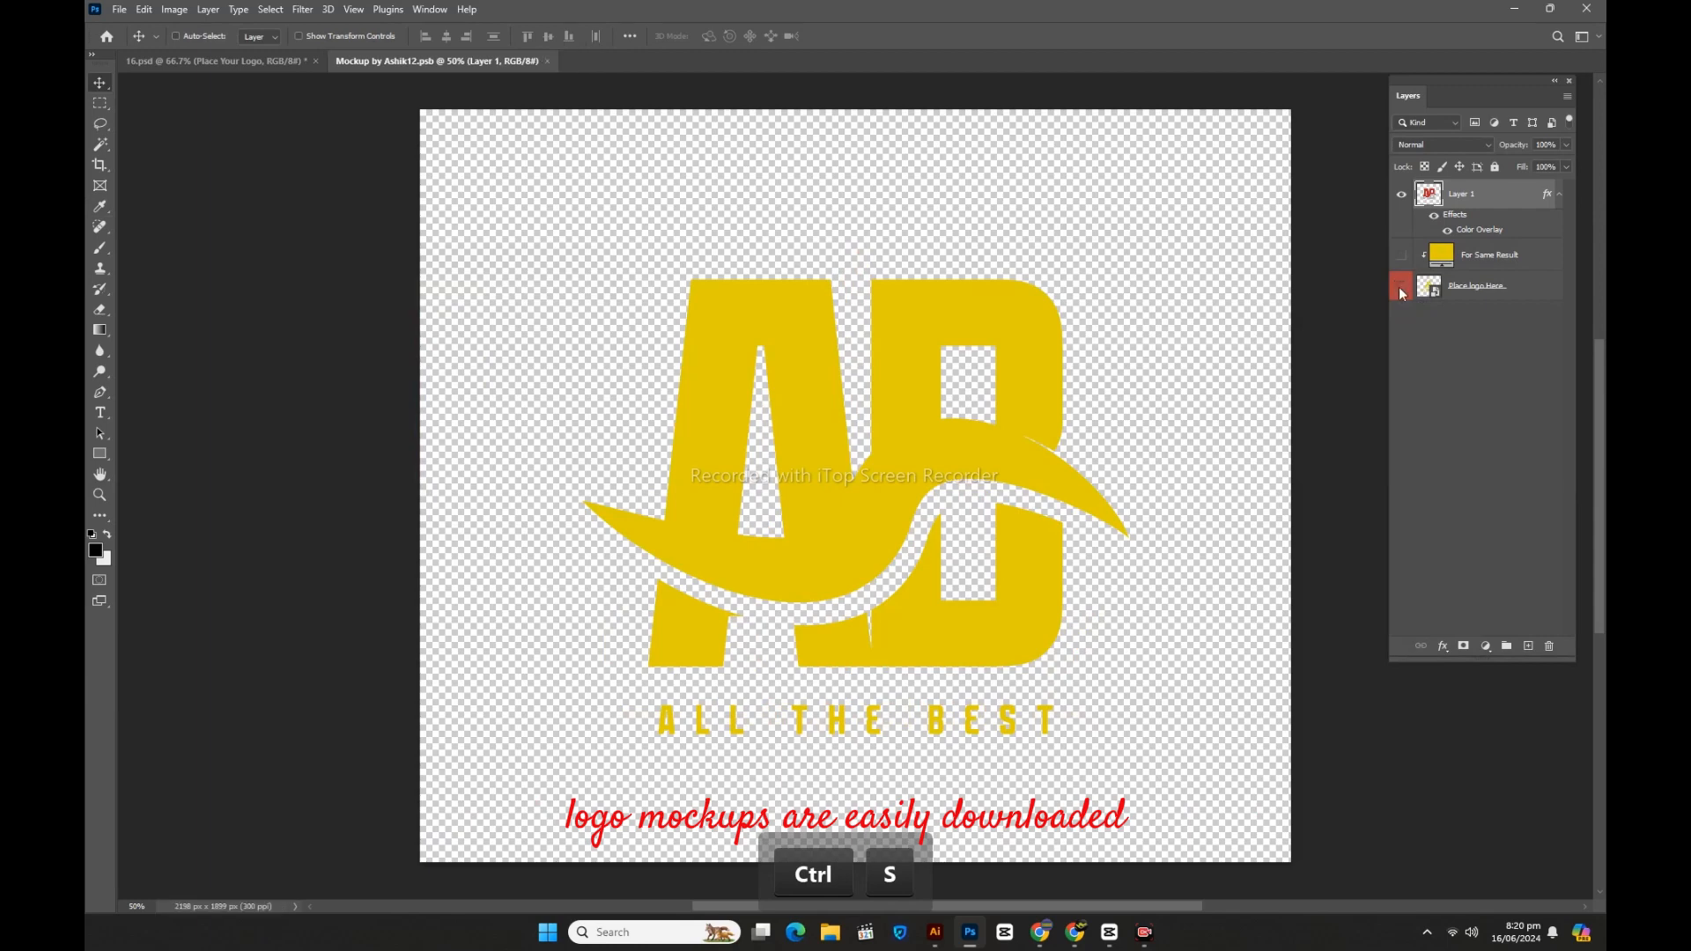
click(278, 63)
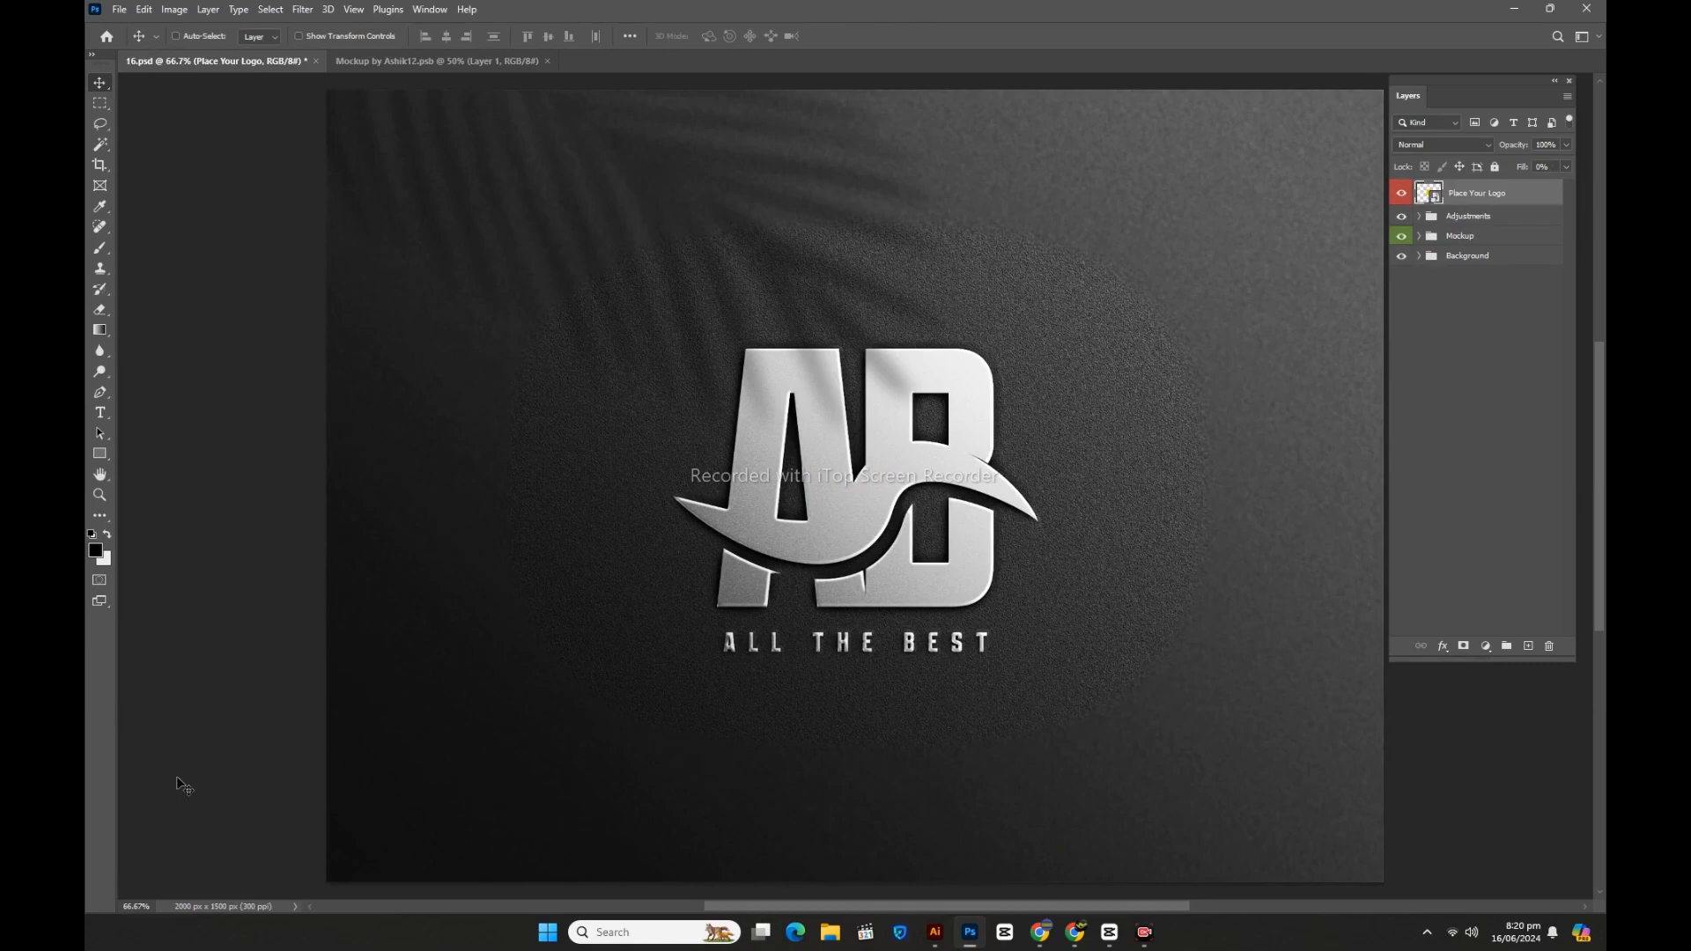
Step: Inspect the AB logo at 100% on the silver mockup and the glowing bar sign mockup, with the Layers panel collapsed
key(ctrl+plus)
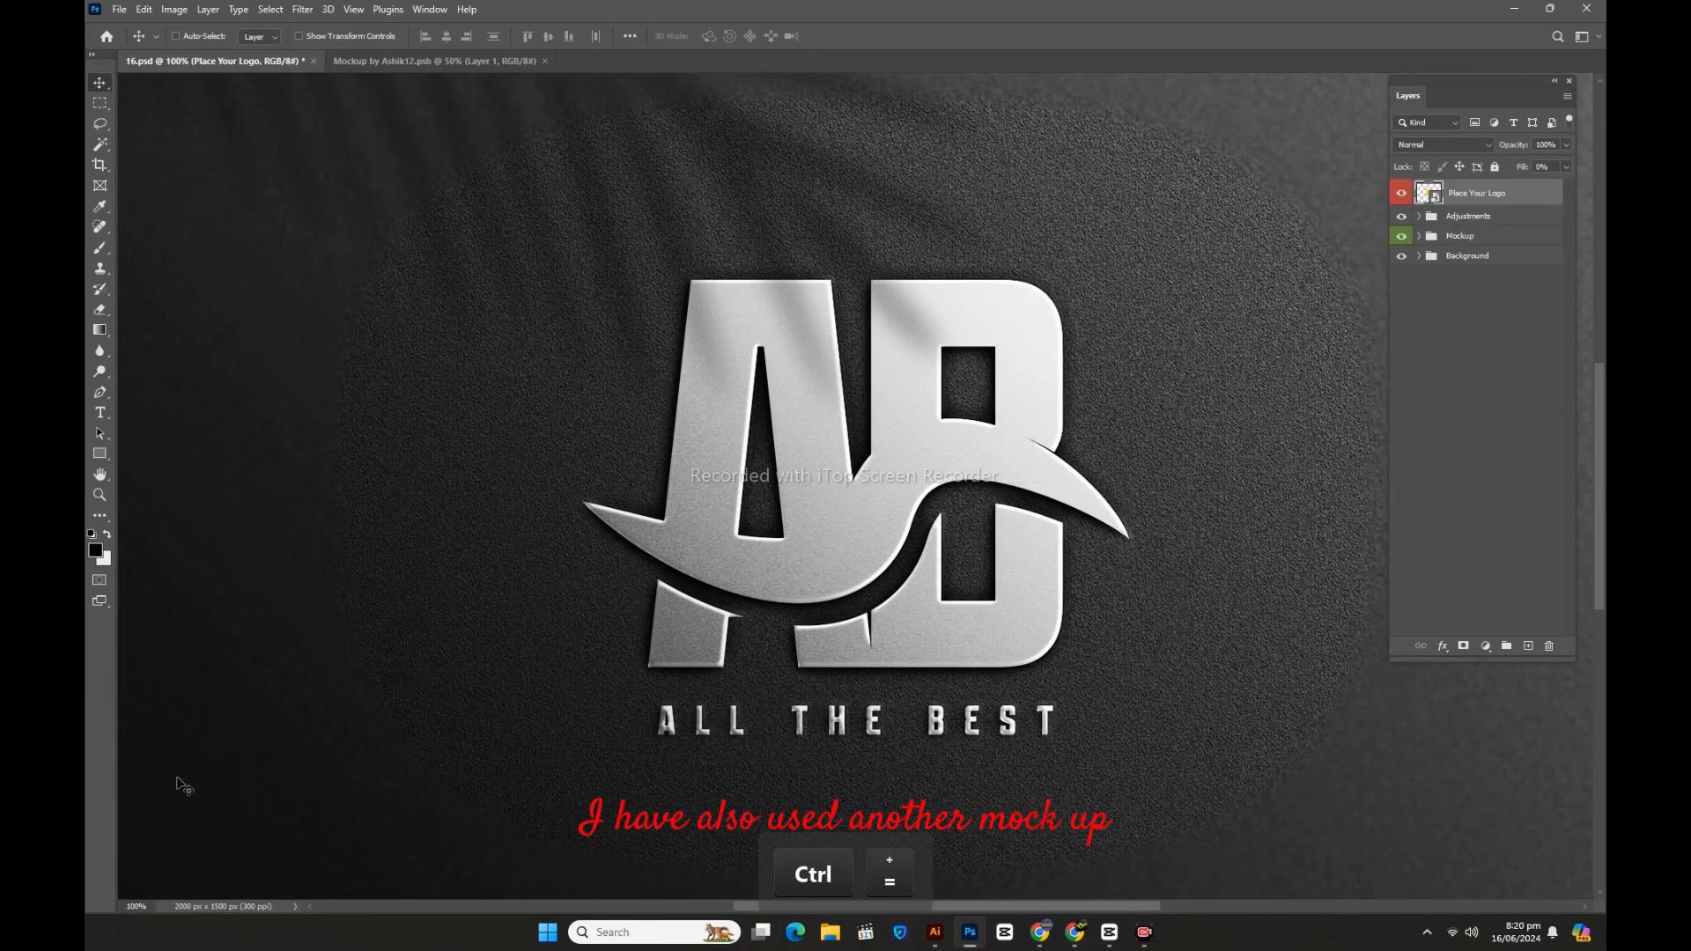
click(1554, 80)
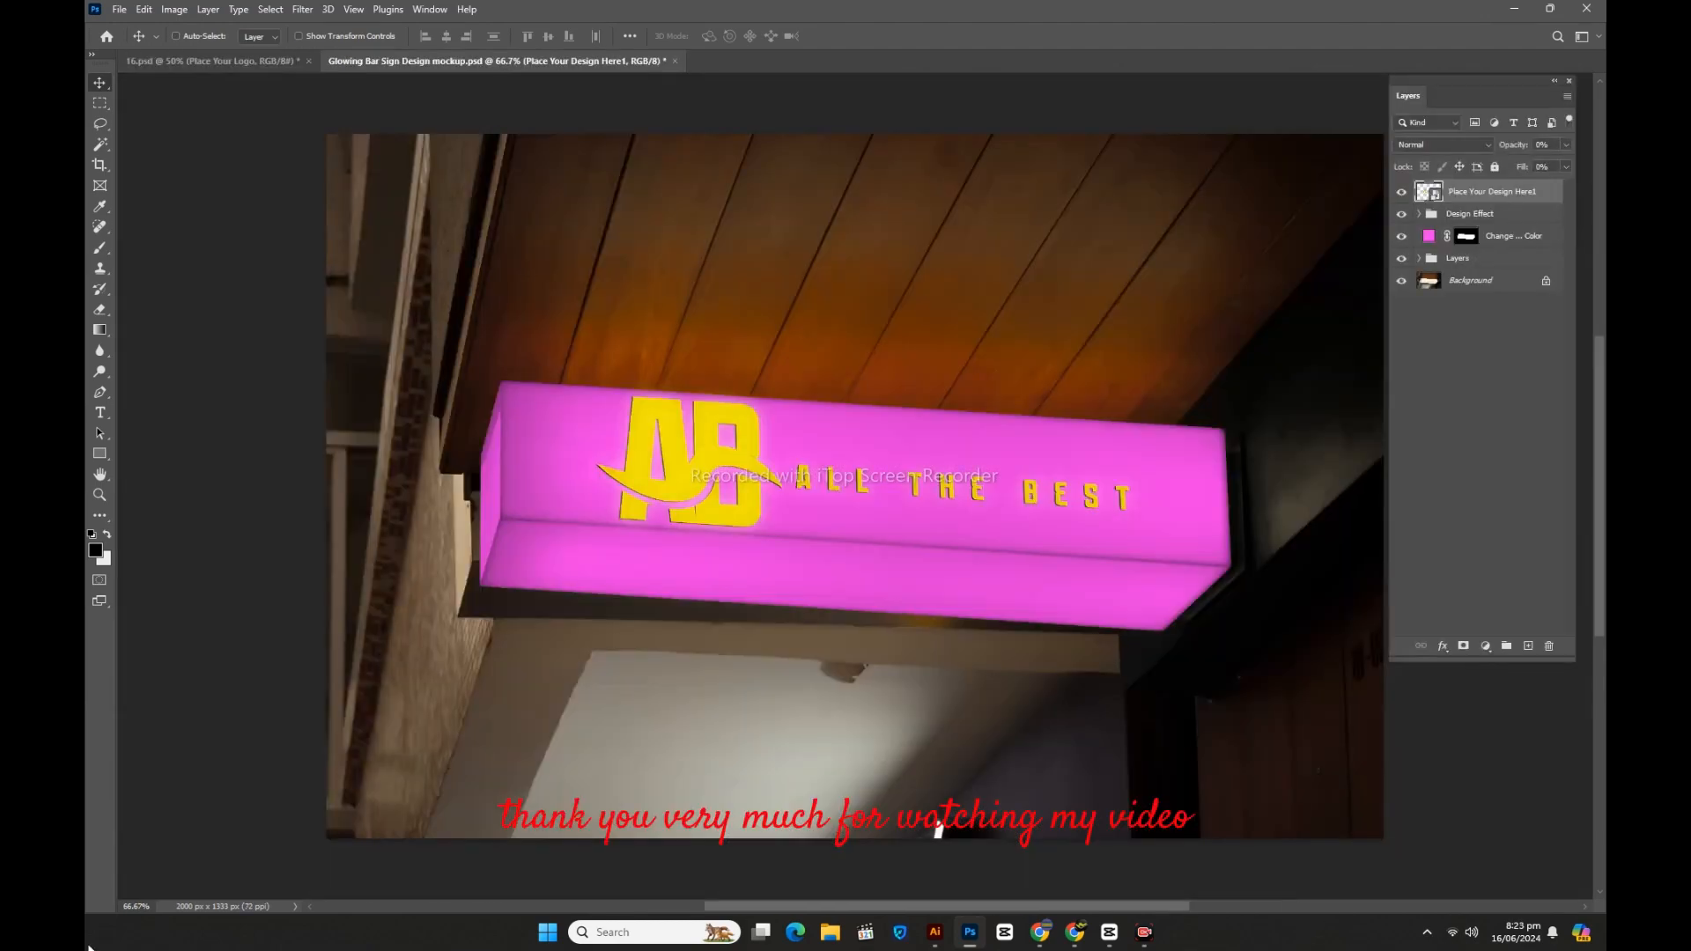
key(ctrl+equal)
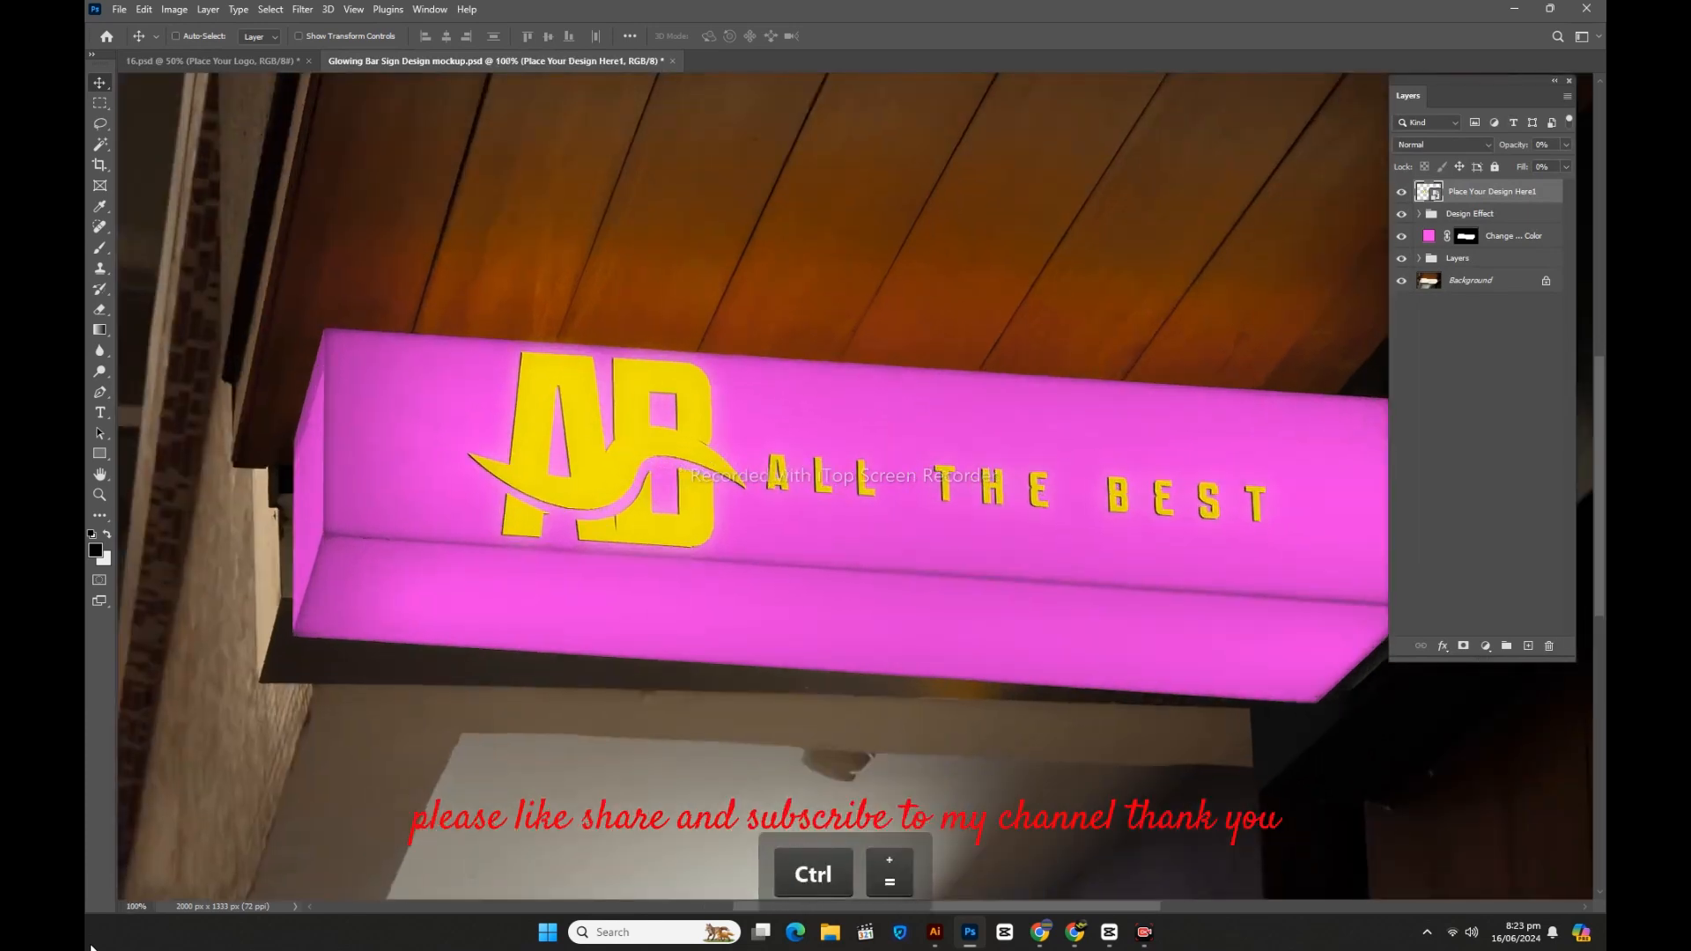
click(1555, 82)
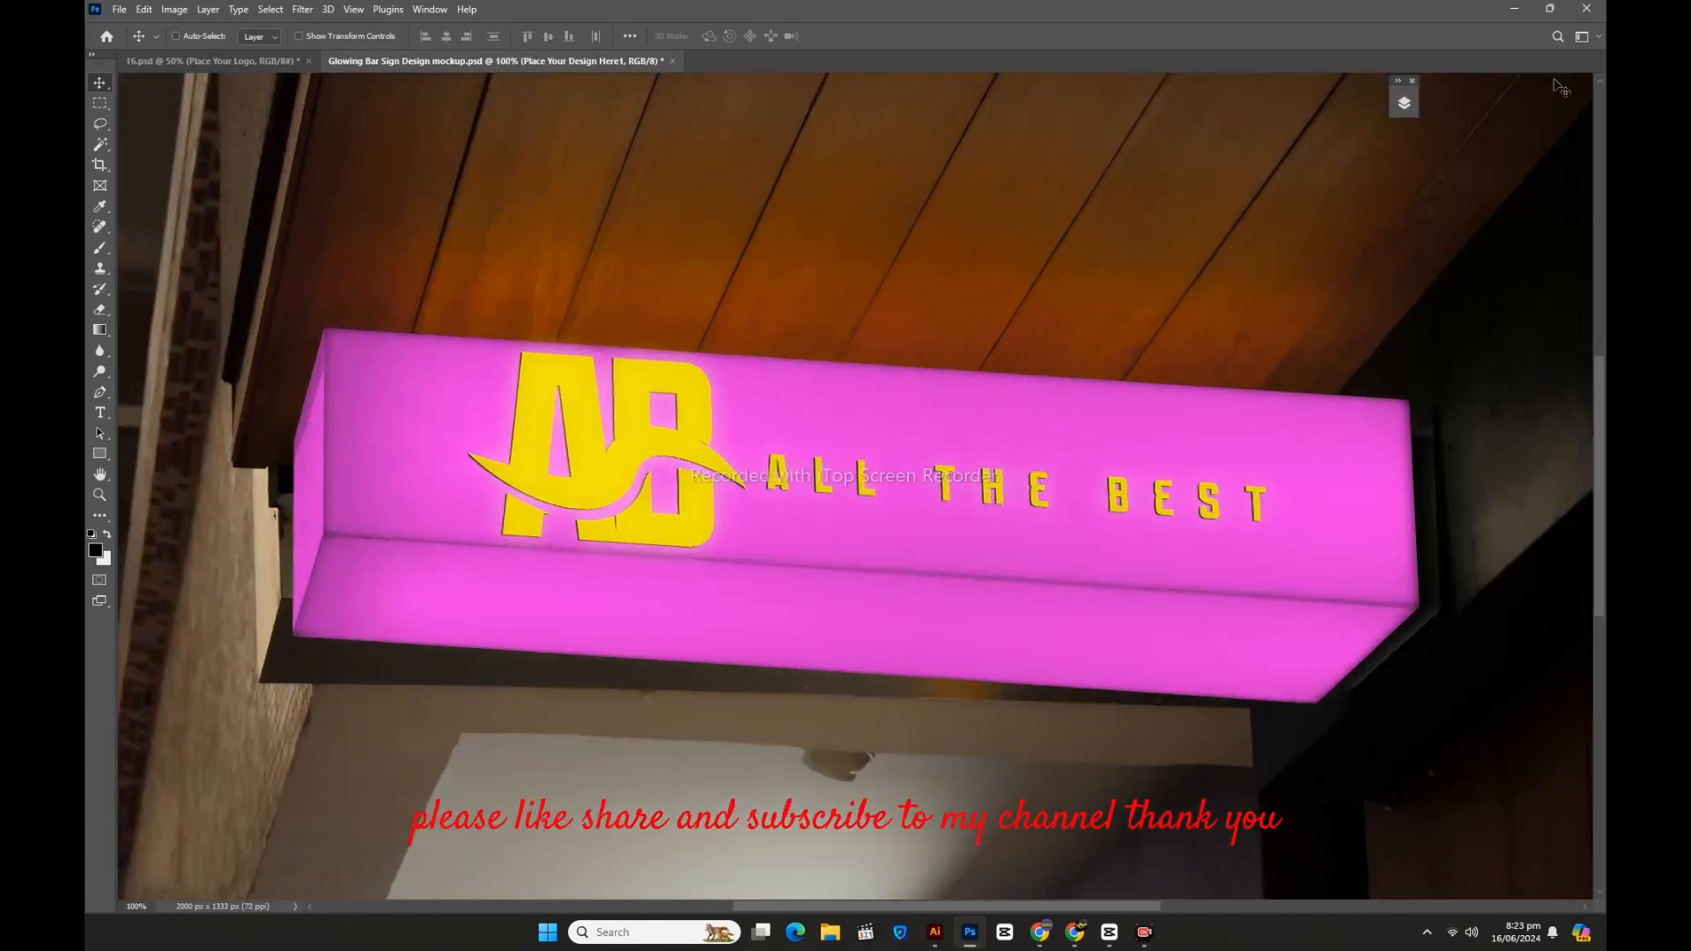